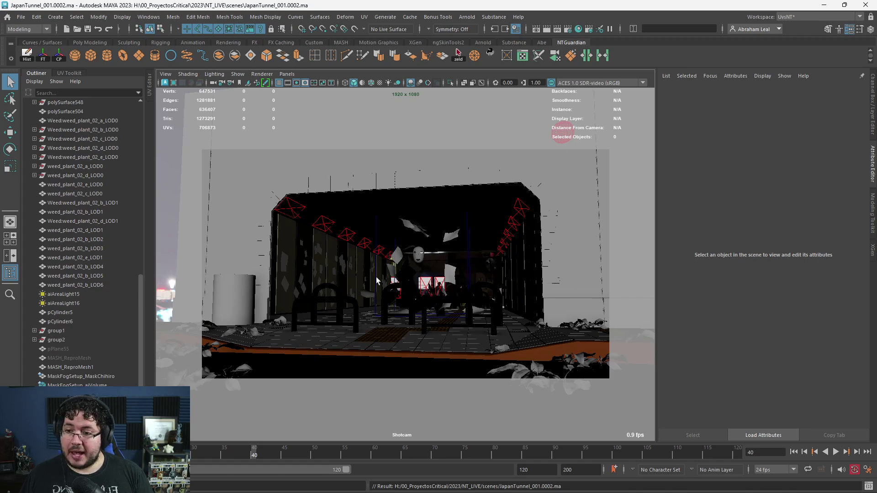
# - Hide the MaskFogSetup_aiVolume fog and start an Arnold render of the tunnel scene
pyautogui.click(110, 385)
pyautogui.hotkey('ctrl', 'h')
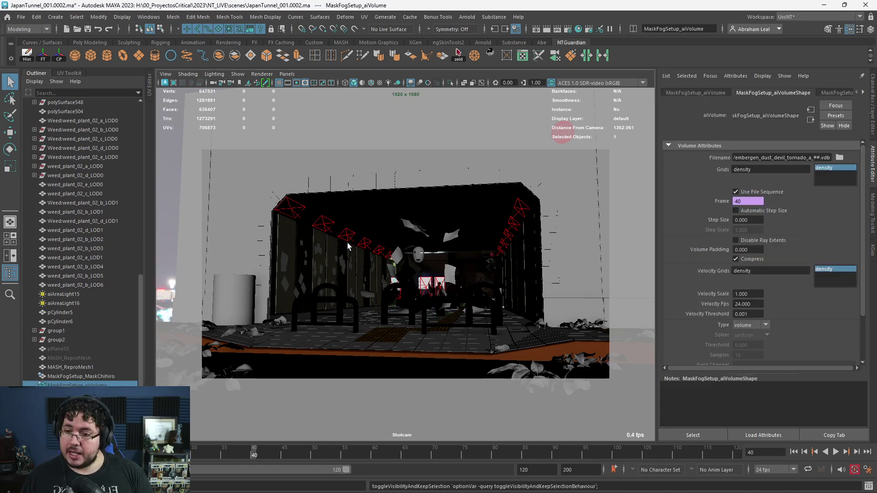
pyautogui.click(467, 17)
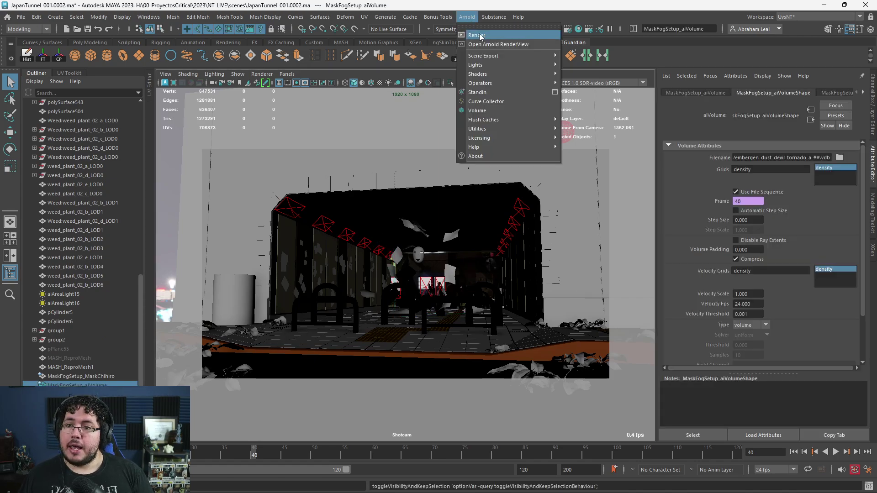
pyautogui.click(484, 38)
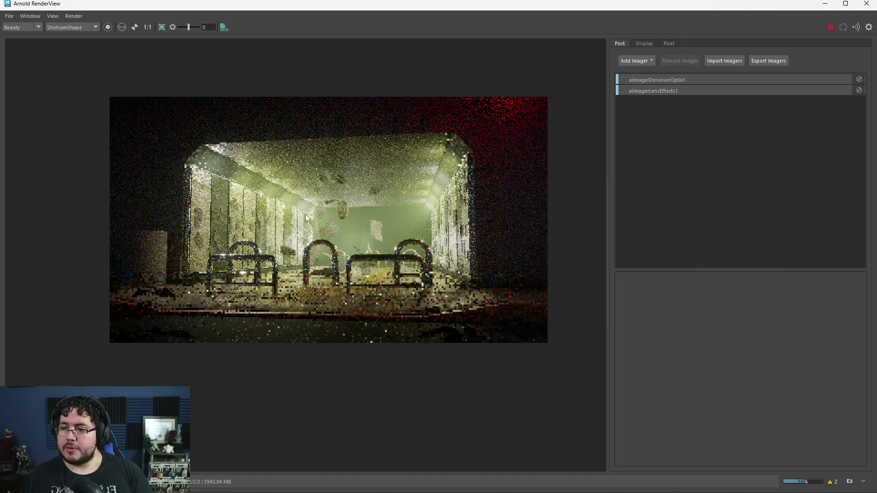
# - Examine the tunnel walls, the floating papers and the lit interior in the Arnold render
pyautogui.scroll(2, 334, 251)
pyautogui.scroll(-2, 333, 250)
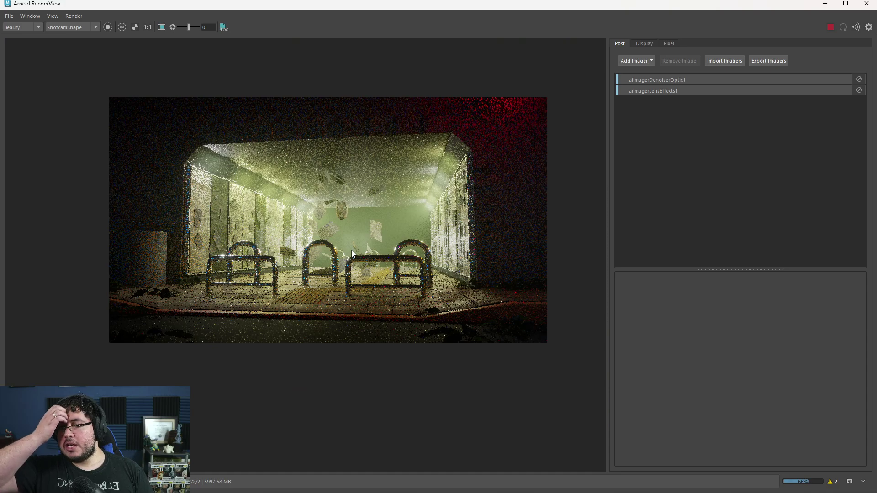
pyautogui.scroll(2, 450, 244)
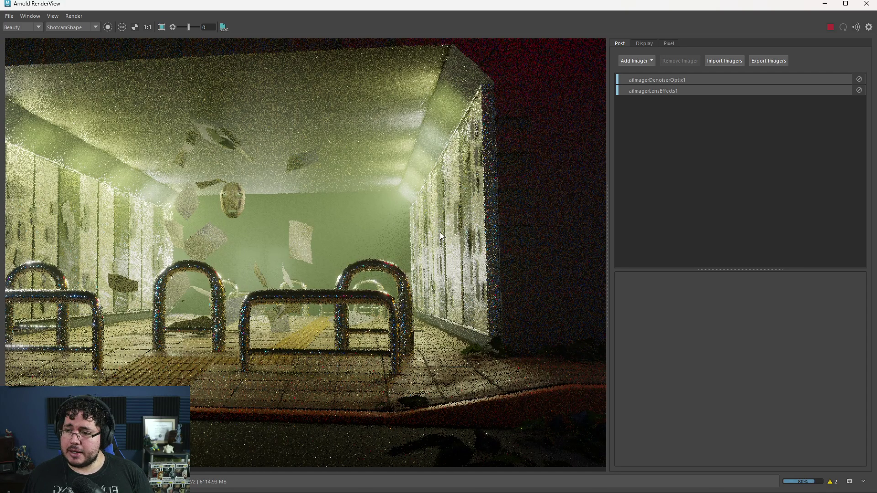
pyautogui.scroll(-3, 238, 229)
pyautogui.moveTo(207, 232); pyautogui.dragTo(300, 244, button='middle')
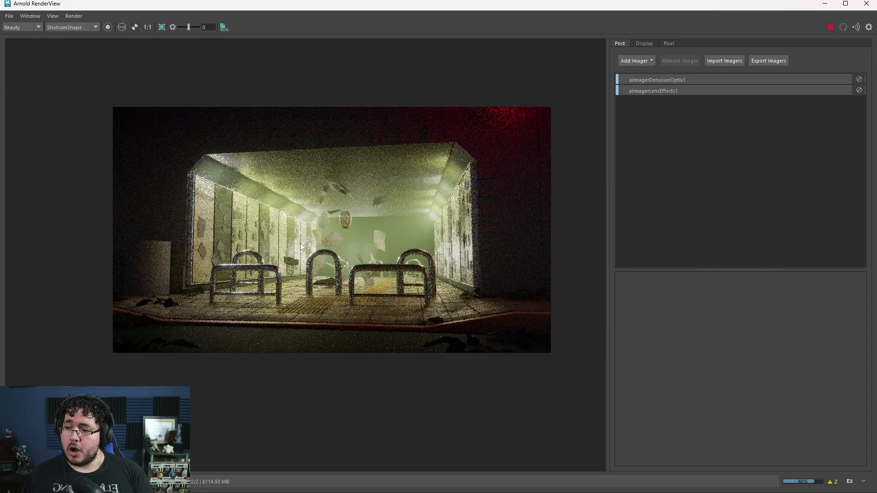
pyautogui.scroll(3, 312, 246)
pyautogui.scroll(3, 171, 242)
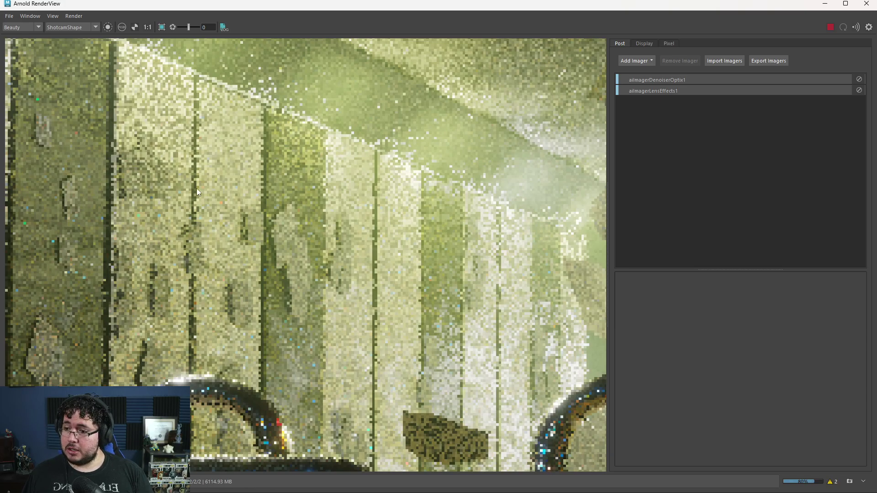
pyautogui.scroll(-3, 261, 248)
pyautogui.moveTo(287, 240); pyautogui.dragTo(109, 226, button='middle')
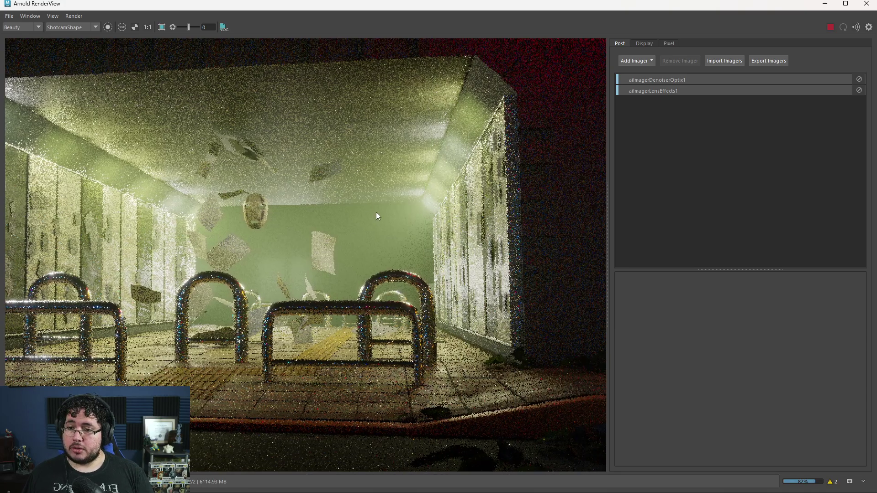
pyautogui.scroll(3, 501, 222)
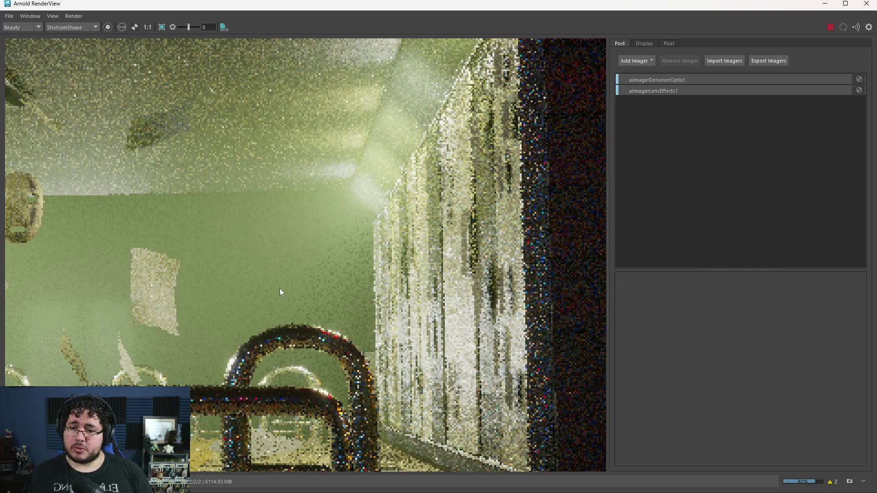
pyautogui.scroll(-3, 349, 271)
pyautogui.scroll(-2, 343, 265)
pyautogui.scroll(2, 343, 268)
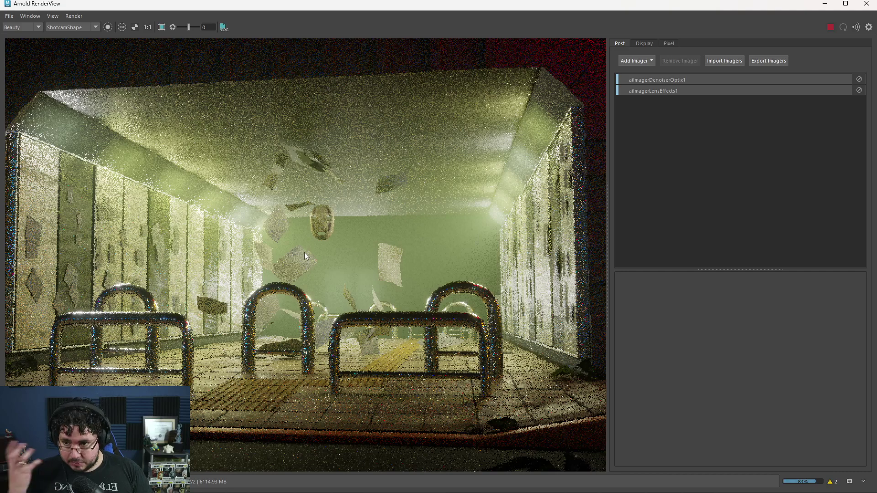
# - Stop the render, minimize the render view and switch to the Japanese poster sheet in Photoshop
pyautogui.click(830, 27)
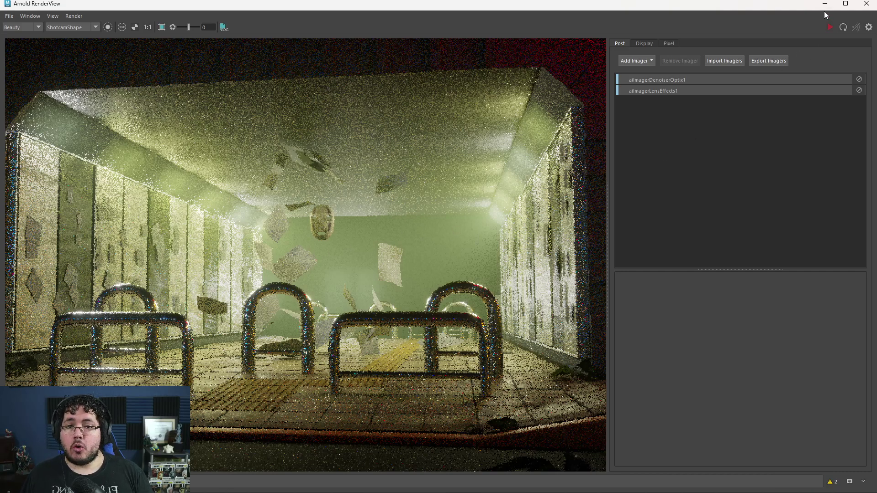
pyautogui.click(825, 8)
pyautogui.hotkey('alt', 'Tab')
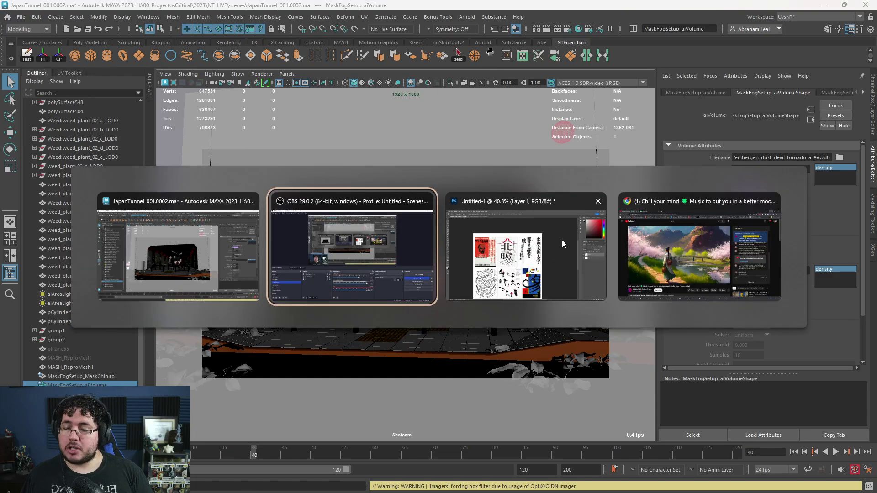
pyautogui.click(560, 218)
pyautogui.scroll(-1, 515, 247)
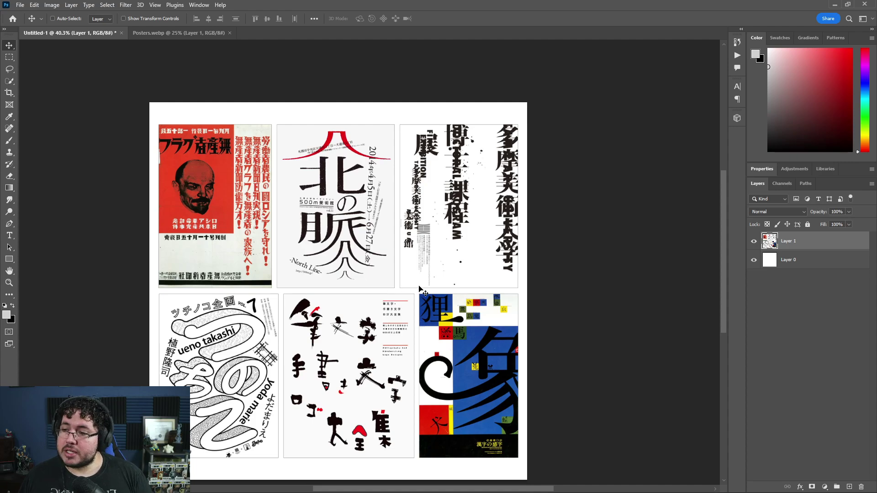
pyautogui.scroll(-1, 478, 284)
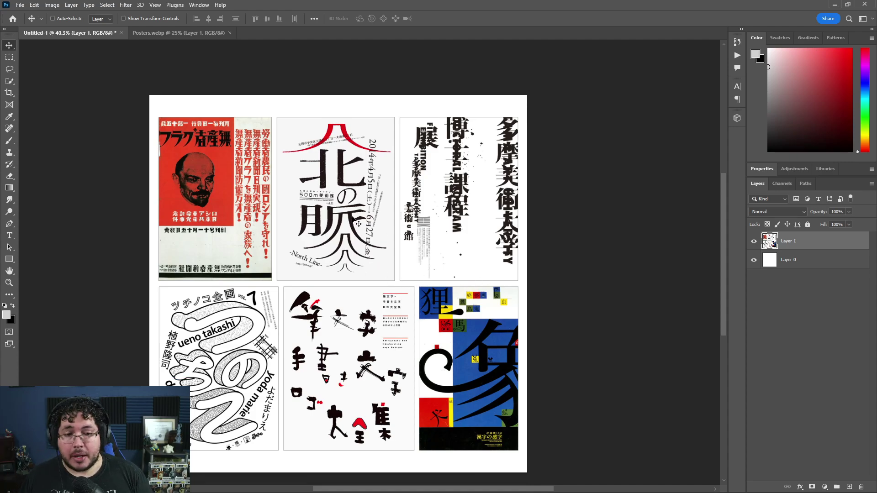
# - Switch to the browser's old paper texture results and copy the Textures4Photoshop grunge stained paper image
pyautogui.press('super')
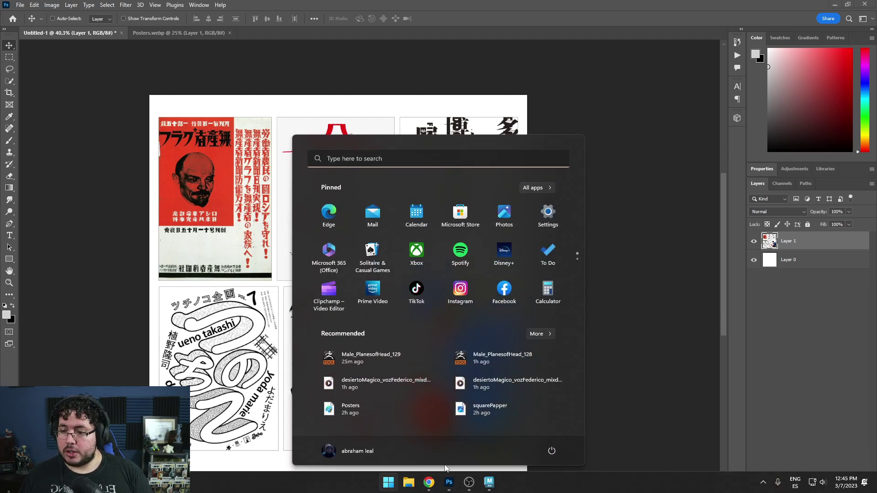
pyautogui.press('Escape')
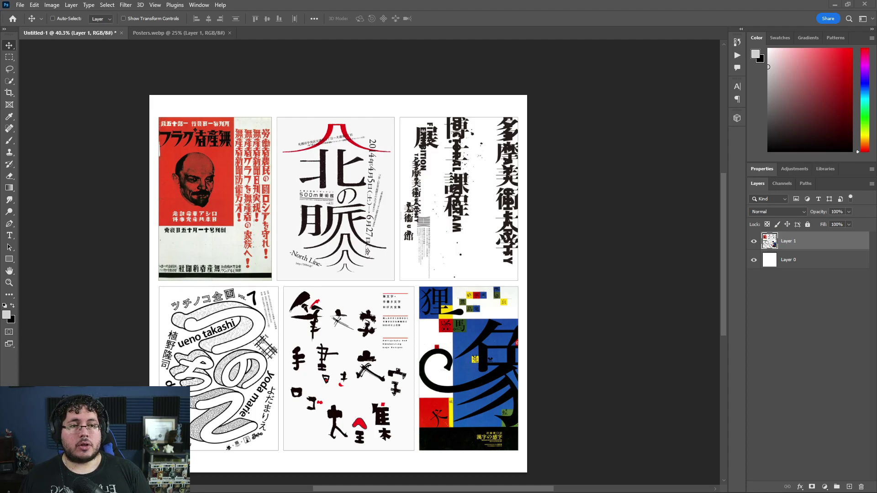
pyautogui.hotkey('alt', 'Tab')
pyautogui.click(588, 324)
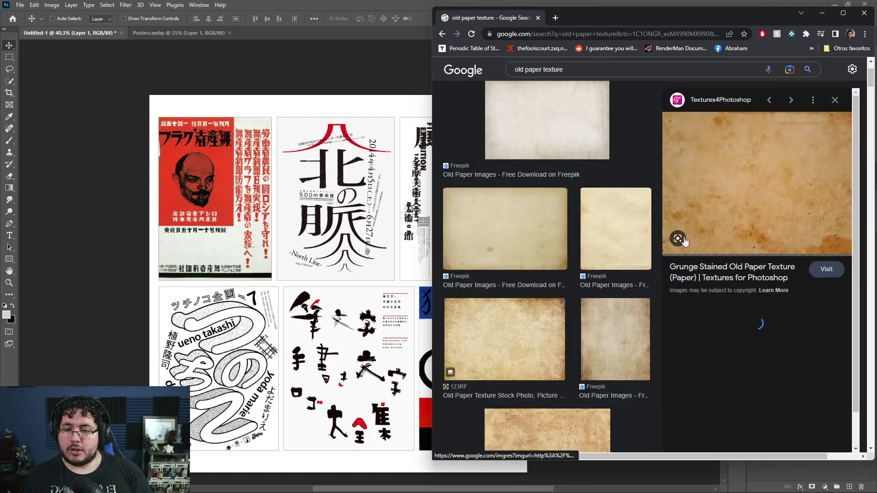
pyautogui.rightClick(771, 163)
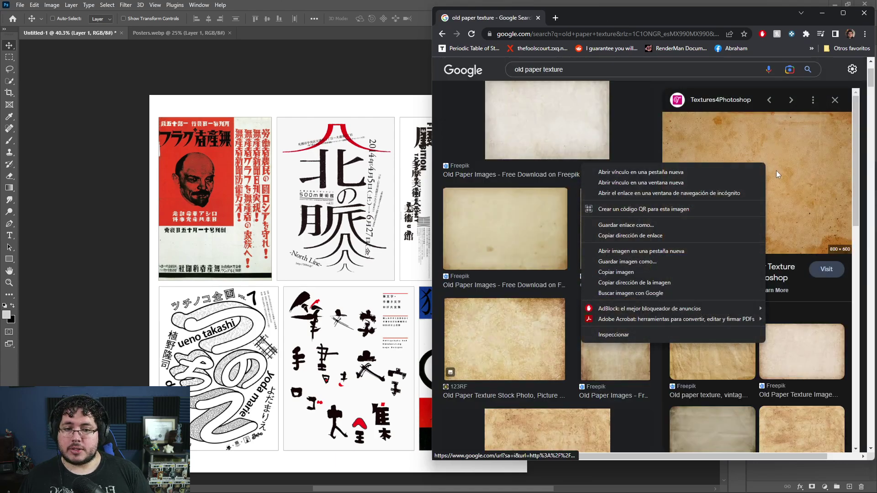
pyautogui.click(641, 272)
# - Paste the old paper texture into the Photoshop poster document and scale it to cover the whole canvas
pyautogui.hotkey('alt', 'Tab')
pyautogui.hotkey('ctrl', 'v')
pyautogui.hotkey('ctrl', 't')
pyautogui.moveTo(413, 229); pyautogui.dragTo(669, 40)
pyautogui.moveTo(550, 182); pyautogui.dragTo(419, 298)
pyautogui.moveTo(543, 155); pyautogui.dragTo(678, 91)
pyautogui.moveTo(546, 135); pyautogui.dragTo(525, 147)
pyautogui.press('Return')
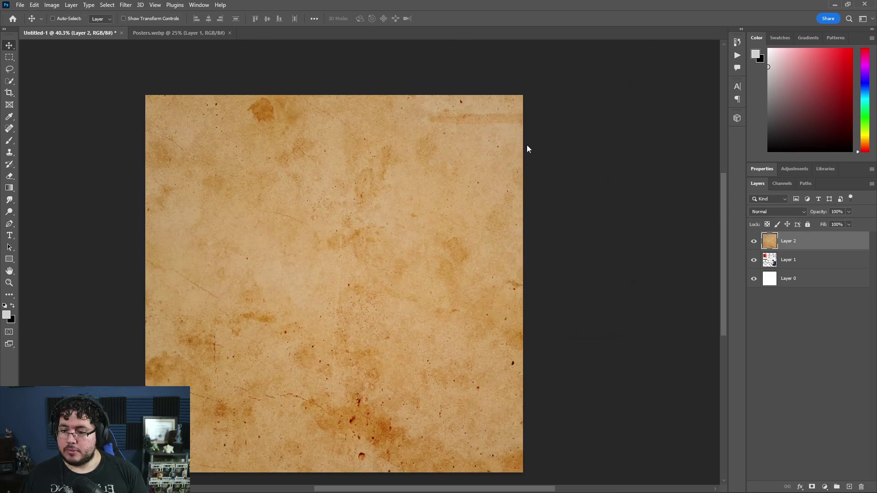
# - Blend the paper texture layer over the posters with Multiply at 56% opacity and deselect the layer
pyautogui.click(767, 213)
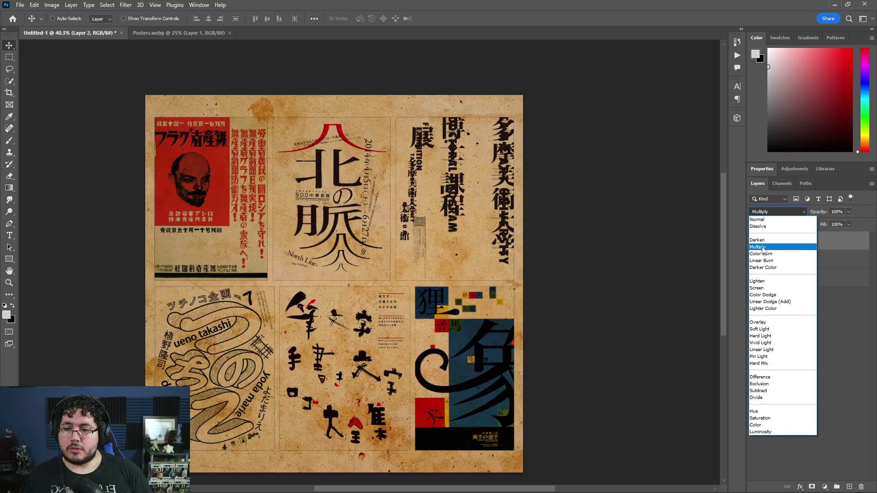
pyautogui.click(758, 248)
pyautogui.moveTo(825, 212); pyautogui.dragTo(820, 215)
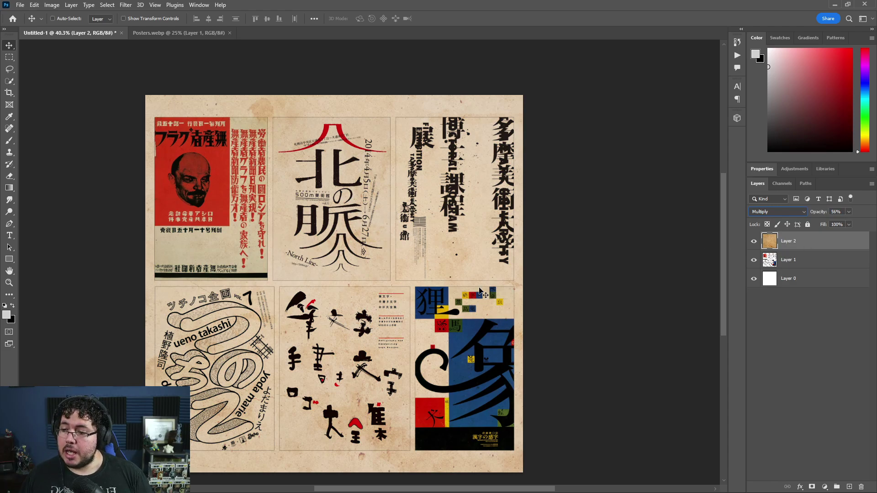
pyautogui.click(762, 367)
# - Save a JPEG copy of the poster sheet on the computer as PaperColor in the assets Tunnel folder
pyautogui.hotkey('ctrl', 'alt', 's')
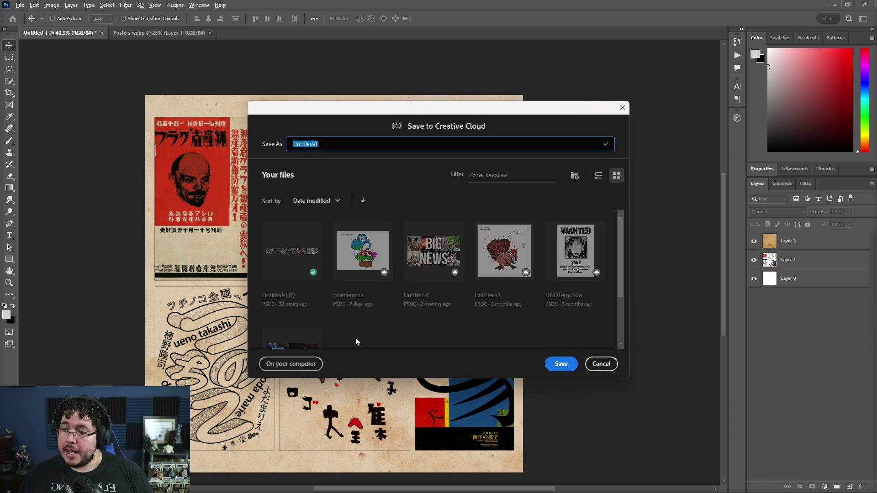
pyautogui.click(293, 364)
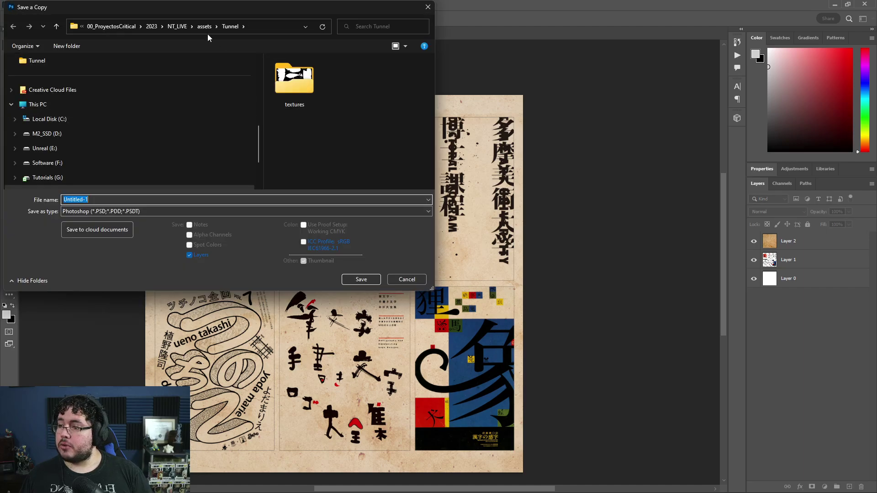
pyautogui.click(147, 214)
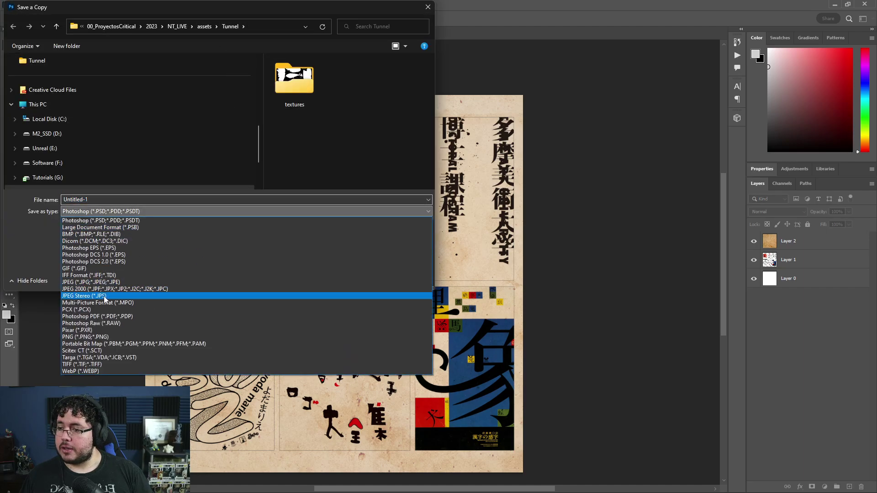
pyautogui.click(105, 280)
pyautogui.write('P')
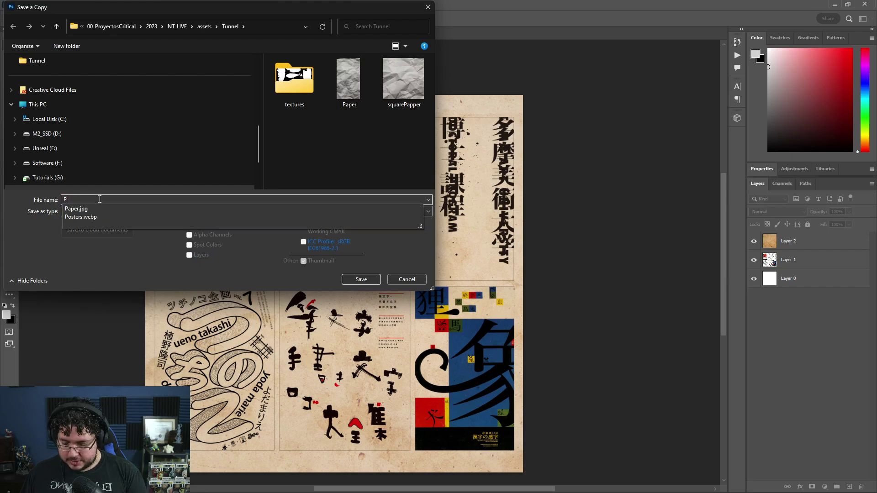
pyautogui.write('aeprC')
pyautogui.press('BackSpace')
pyautogui.press('BackSpace')
pyautogui.press('BackSpace')
pyautogui.press('BackSpace')
pyautogui.write('perColor')
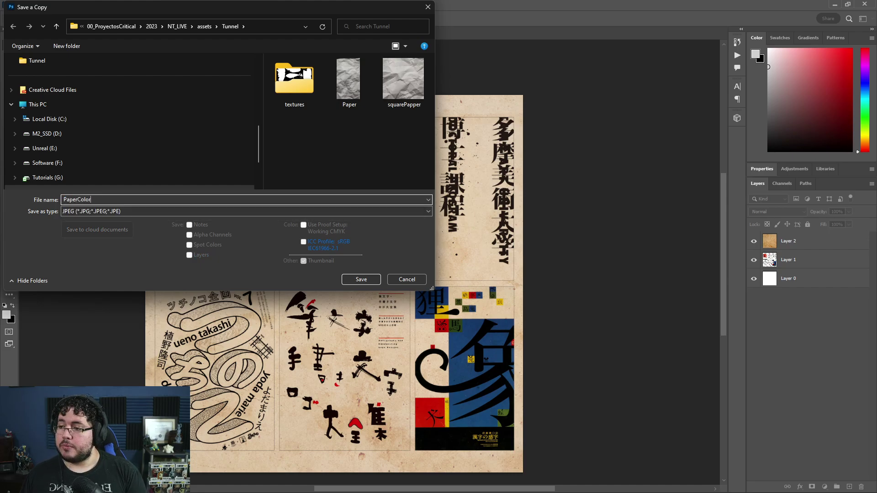
pyautogui.press('Return')
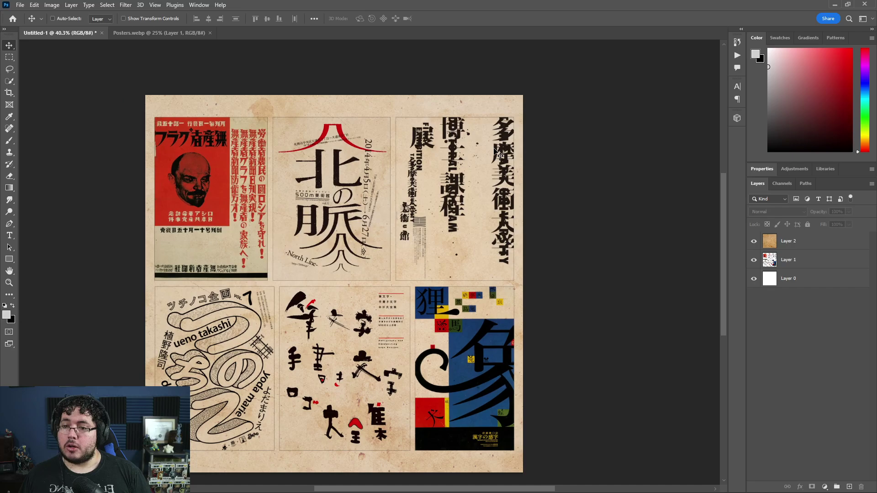
# - Launch Adobe Substance 3D Sampler and create a new project
pyautogui.press('super')
pyautogui.write('subs')
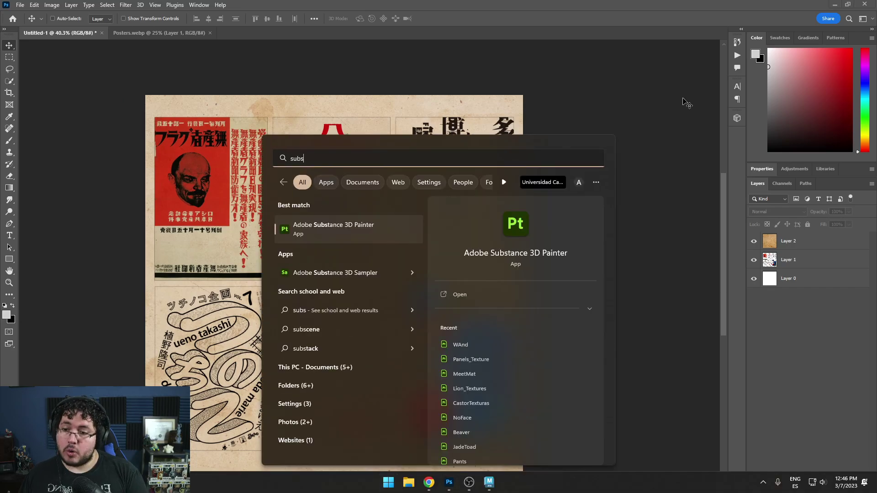
pyautogui.press('Down')
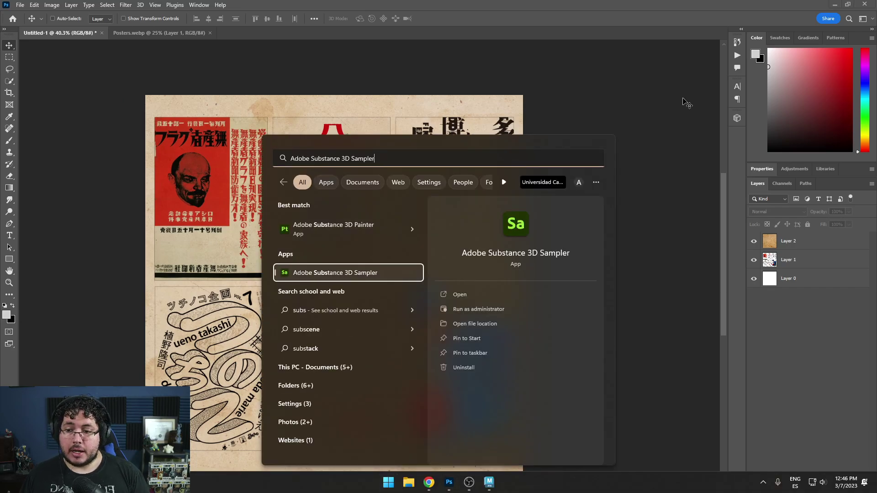
pyautogui.press('Return')
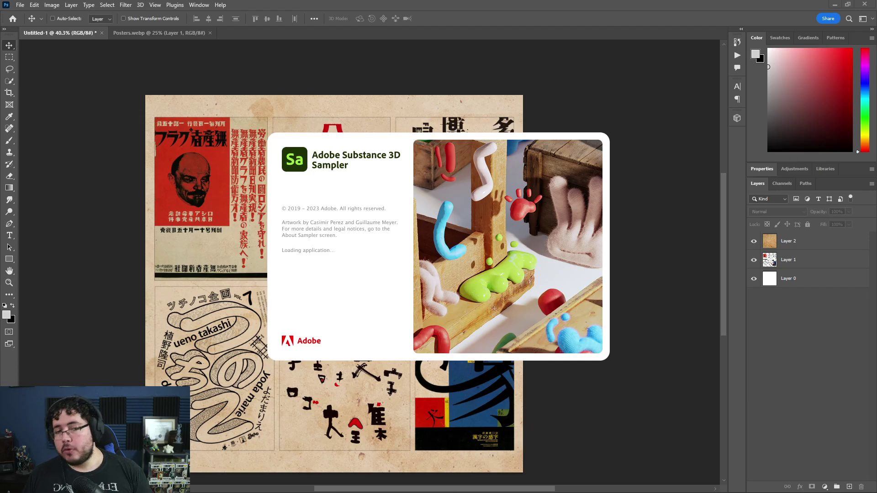
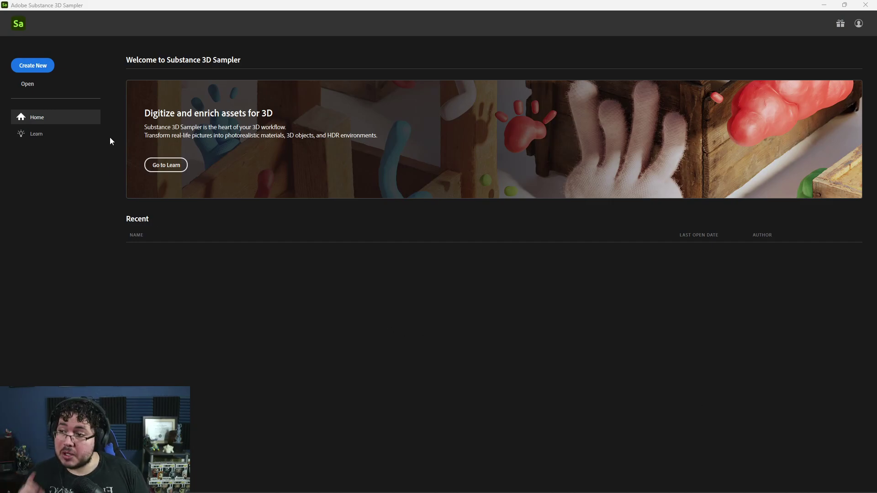
pyautogui.click(37, 67)
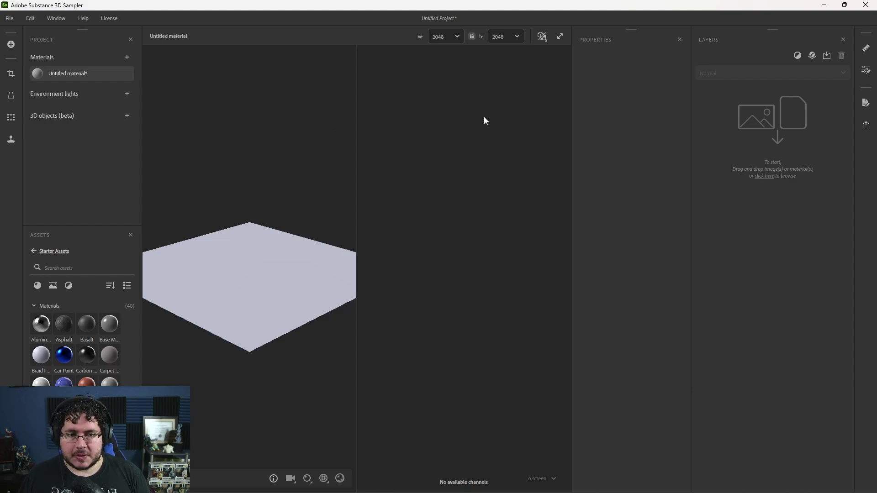
# - Import squarePapper.jpg from the Tunnel folder using the AI Powered Image to material template with a base material added
pyautogui.click(767, 128)
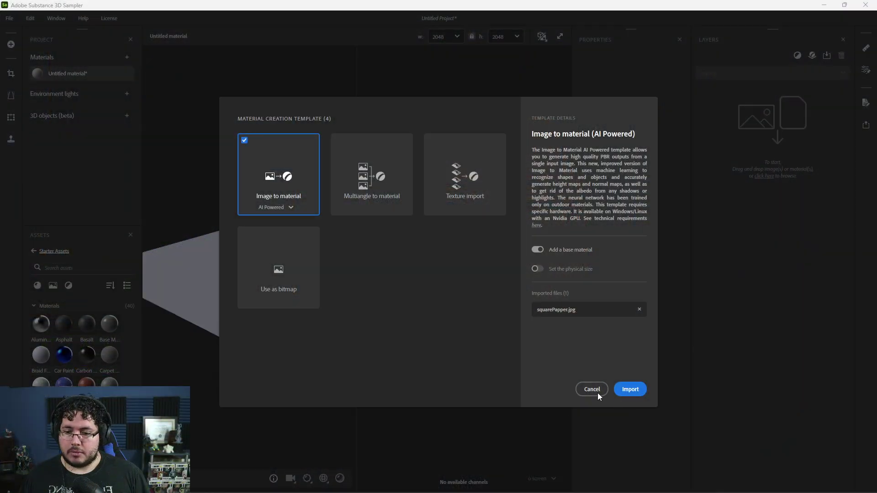
pyautogui.click(597, 393)
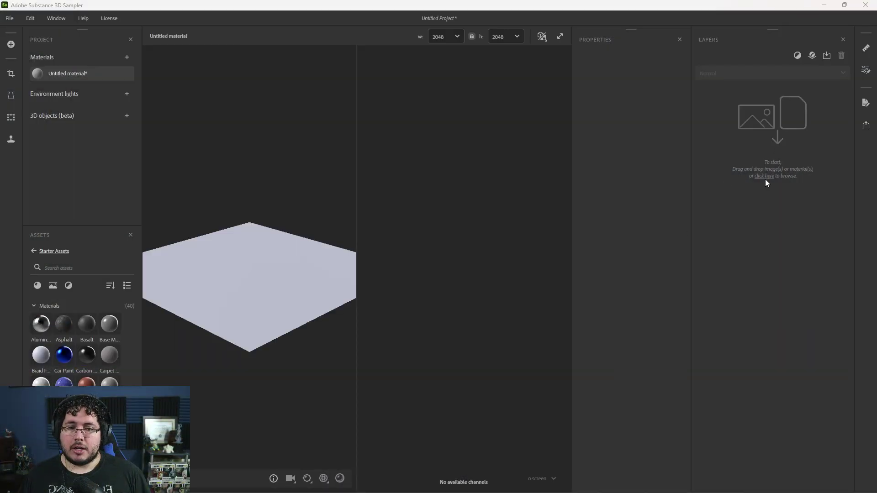
pyautogui.click(765, 177)
pyautogui.click(155, 82)
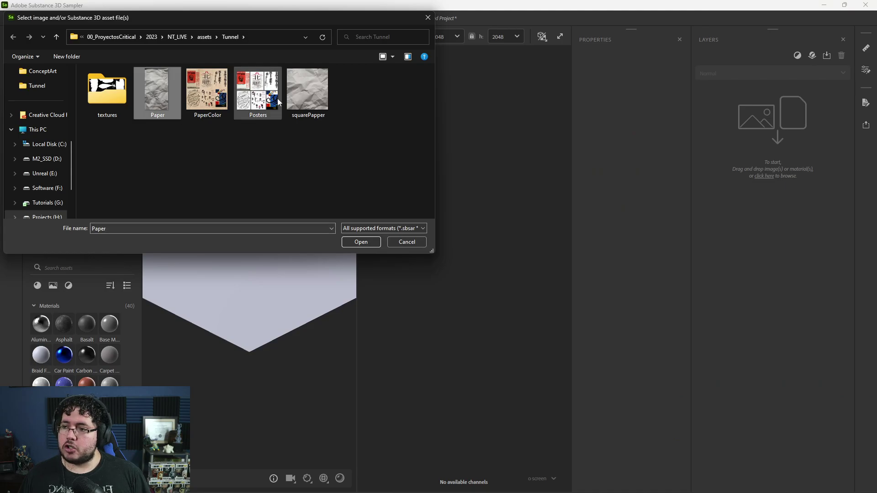
pyautogui.click(303, 94)
pyautogui.click(360, 242)
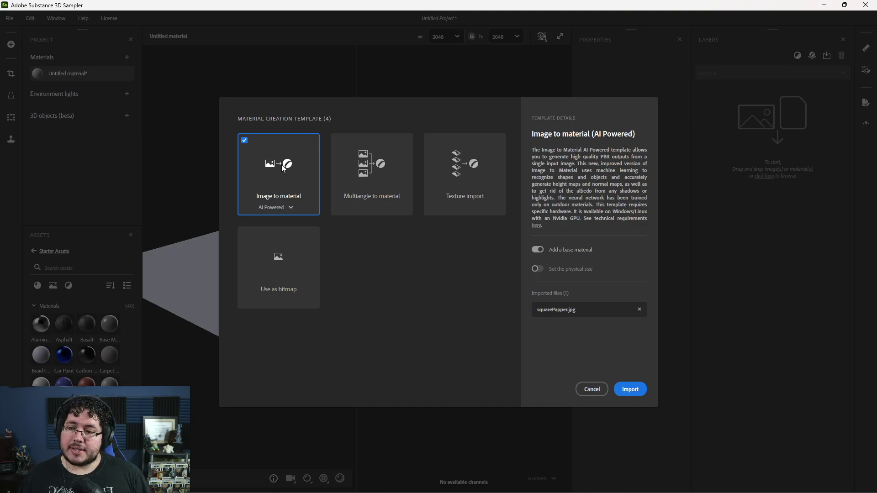
pyautogui.click(289, 209)
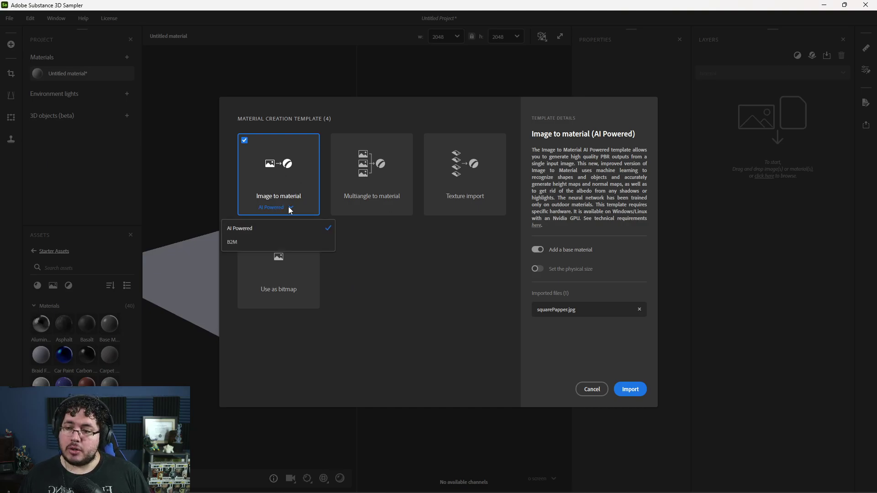
pyautogui.click(251, 229)
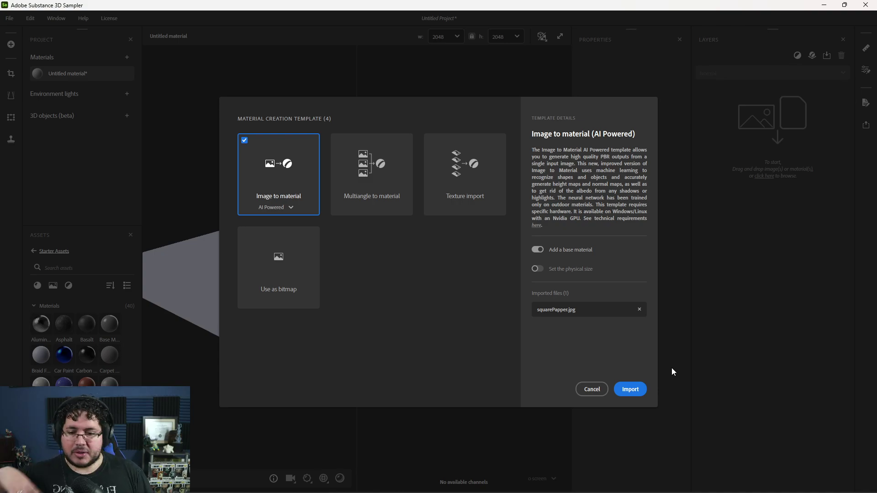
pyautogui.click(637, 389)
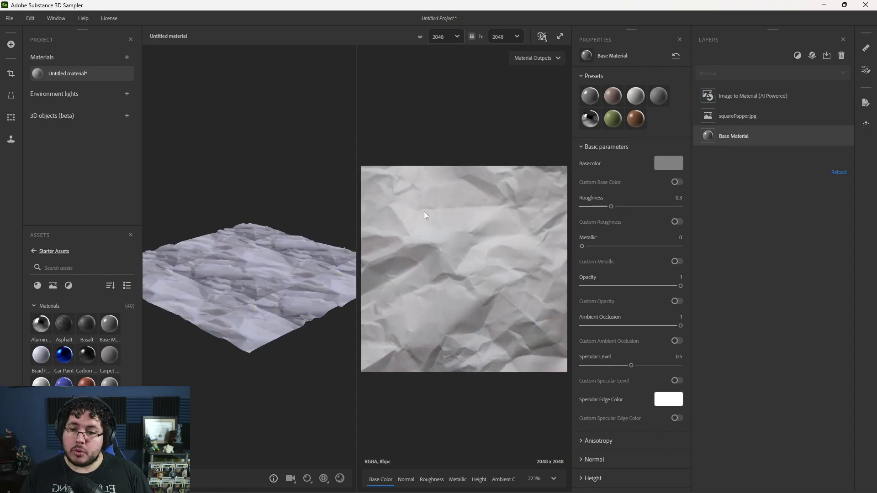
# - Examine the generated paper maps one by one: Base Color, Normal, Roughness, Metallic, Height and Ambient Occlusion
pyautogui.scroll(-2, 465, 268)
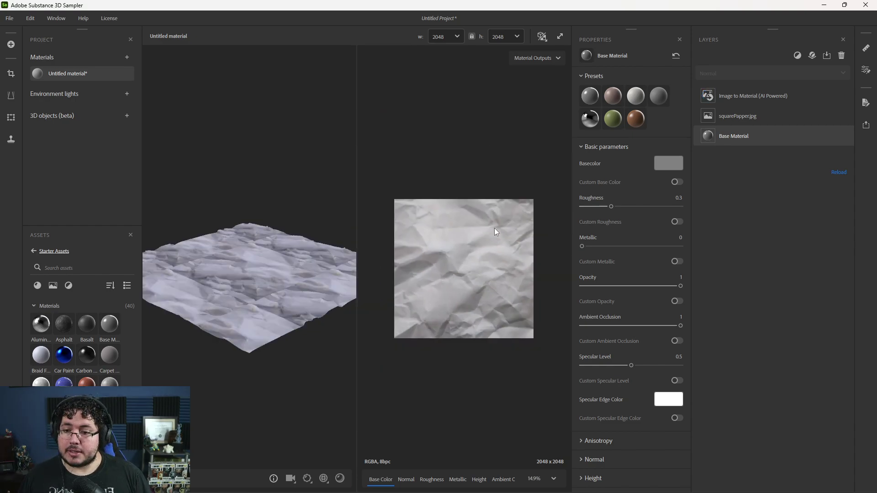
pyautogui.scroll(3, 461, 298)
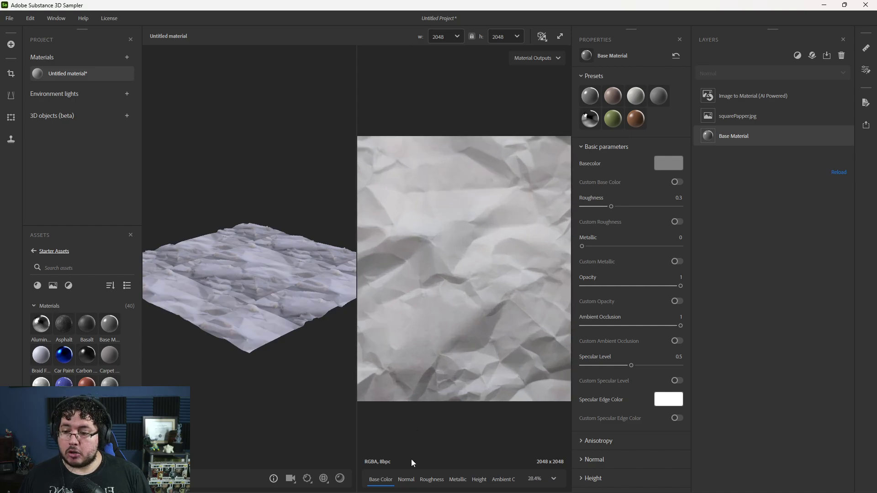
pyautogui.click(407, 479)
pyautogui.scroll(-2, 478, 358)
pyautogui.scroll(1, 503, 281)
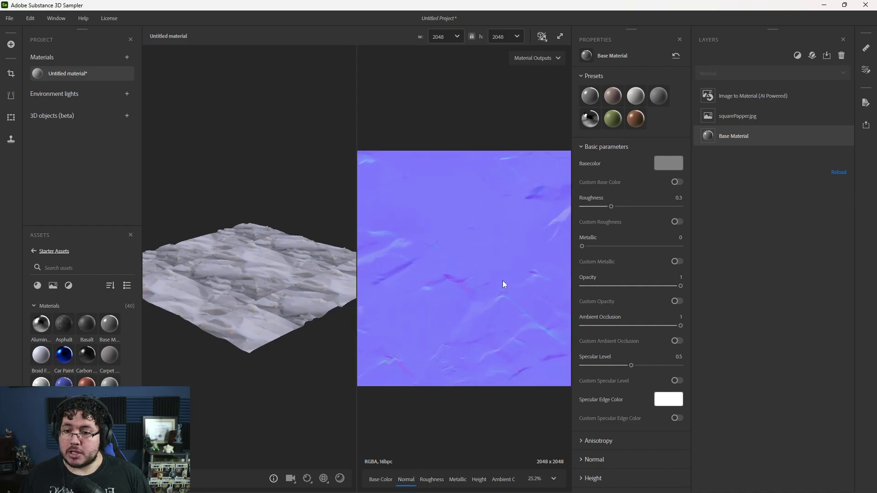
pyautogui.scroll(1, 489, 273)
pyautogui.scroll(1, 476, 284)
pyautogui.scroll(-1, 475, 283)
pyautogui.click(431, 479)
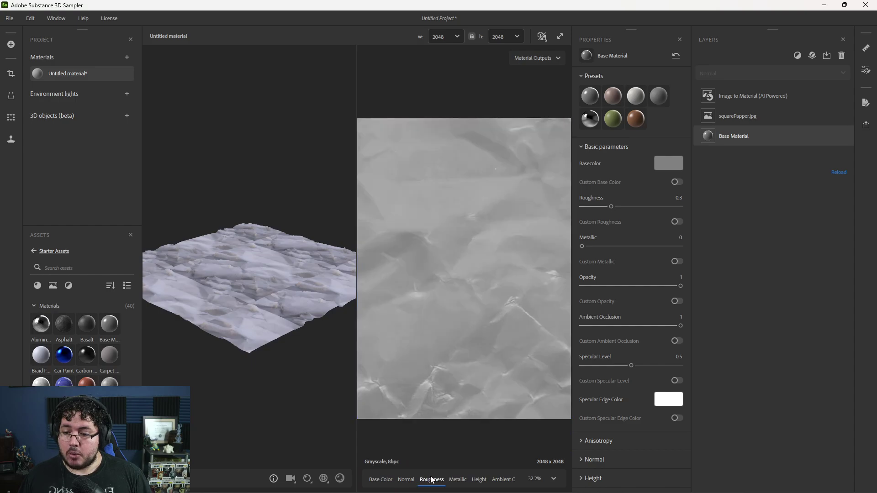
pyautogui.scroll(-1, 473, 411)
pyautogui.click(457, 479)
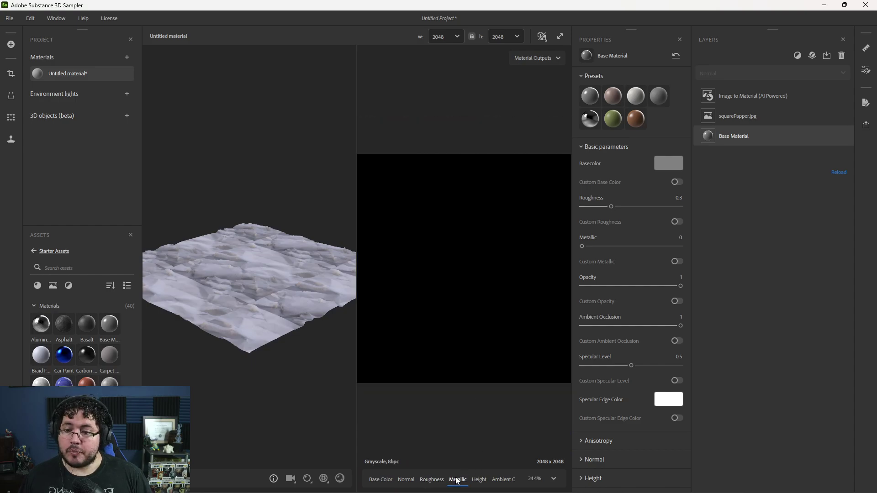
pyautogui.click(479, 480)
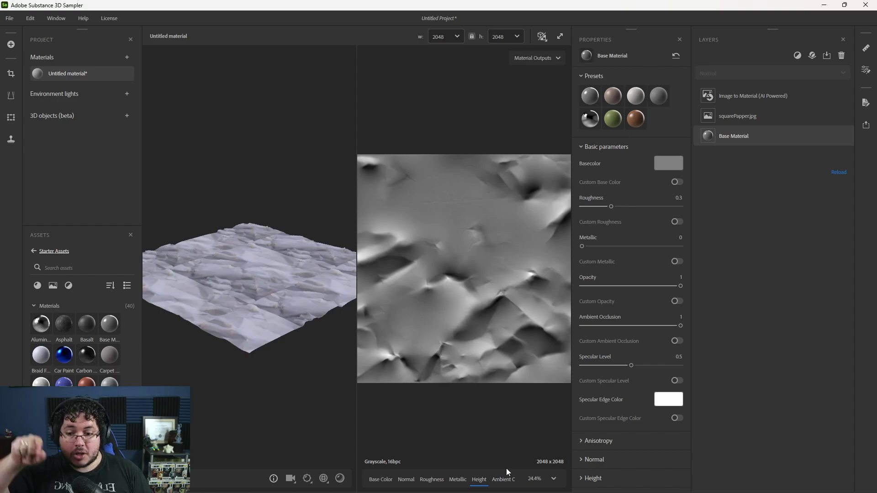
pyautogui.click(506, 482)
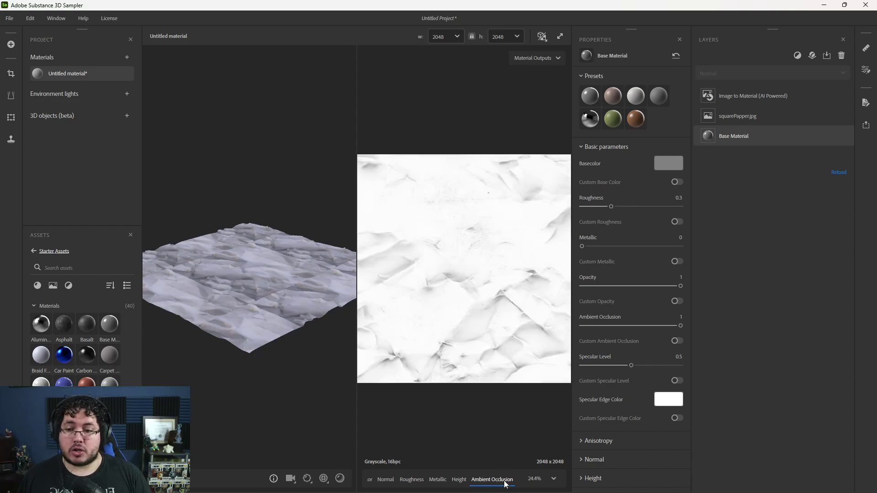
pyautogui.click(410, 481)
pyautogui.moveTo(409, 486); pyautogui.dragTo(390, 485)
# - Inspect the crumpled paper surface up close and from above in the 3D preview, and review the Base Material parameters
pyautogui.scroll(6, 274, 330)
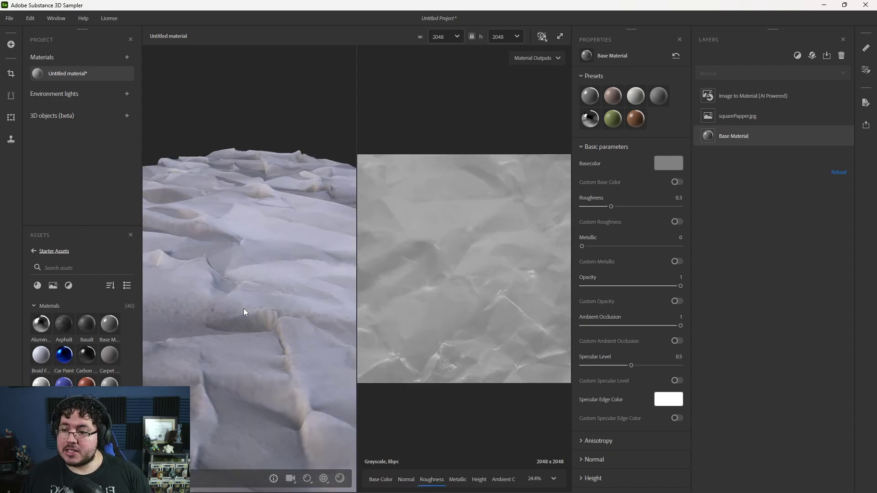
pyautogui.scroll(-5, 297, 357)
pyautogui.moveTo(279, 369); pyautogui.dragTo(290, 336)
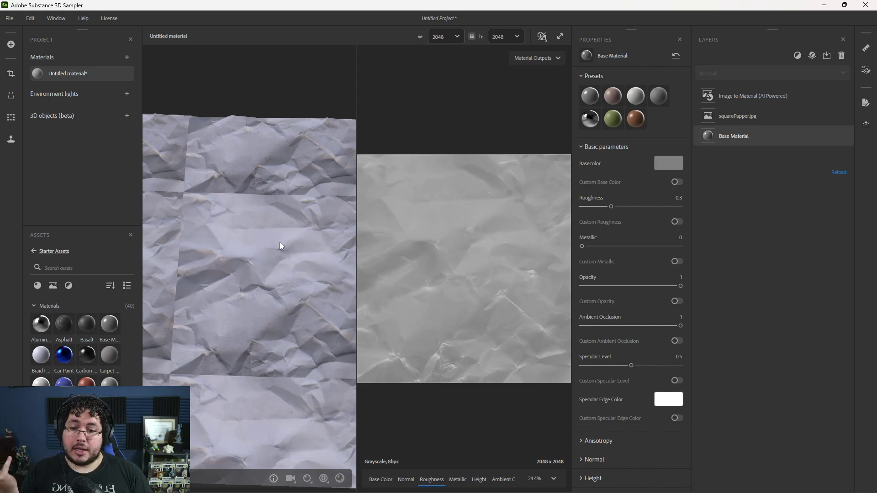
pyautogui.scroll(-2, 609, 402)
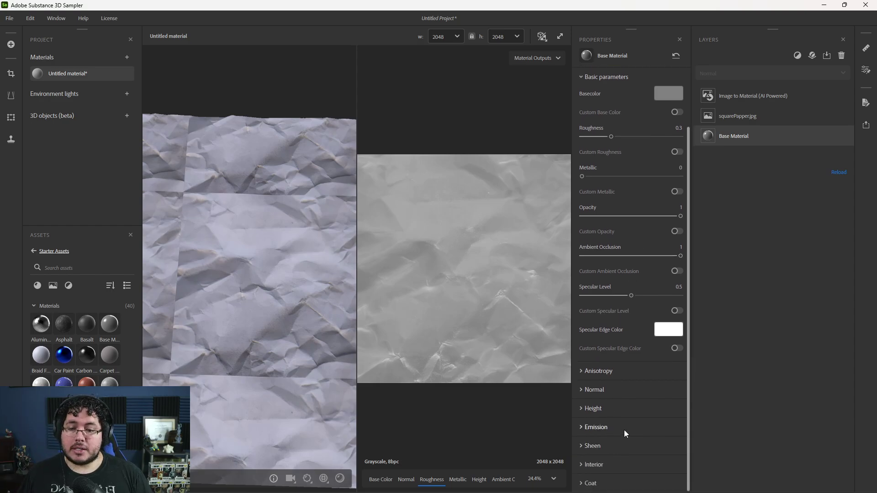
pyautogui.scroll(2, 624, 429)
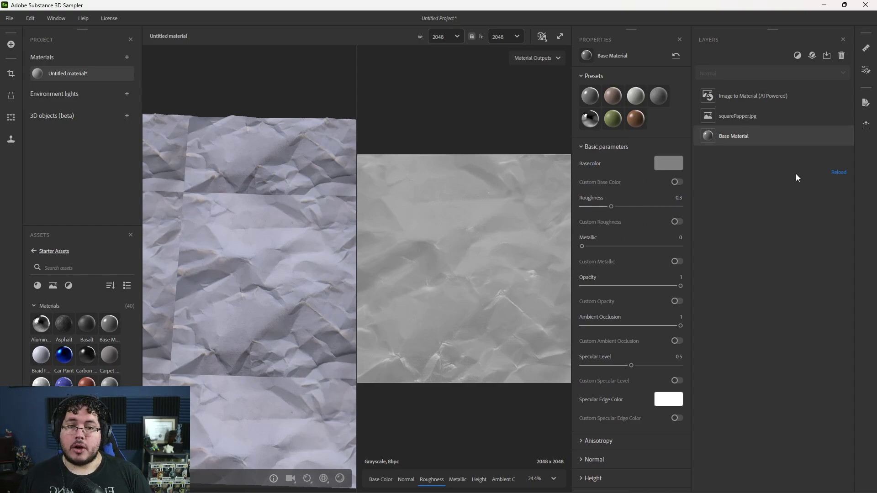
# - Begin exporting the paper material and choose the assets Tunnel folder as the save location
pyautogui.click(866, 126)
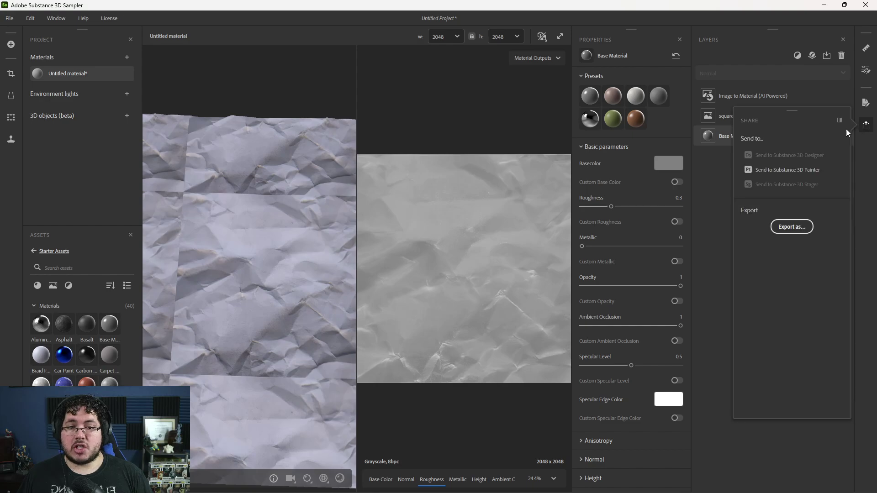
pyautogui.click(795, 228)
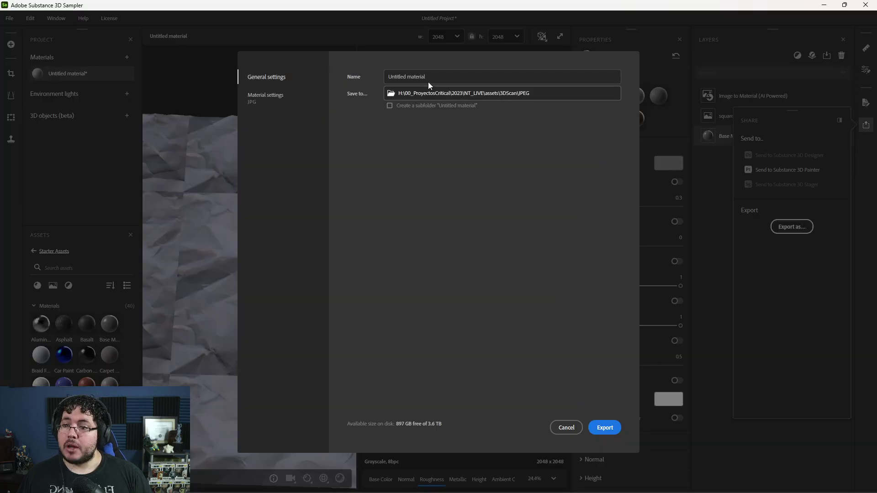
pyautogui.click(388, 94)
pyautogui.click(202, 37)
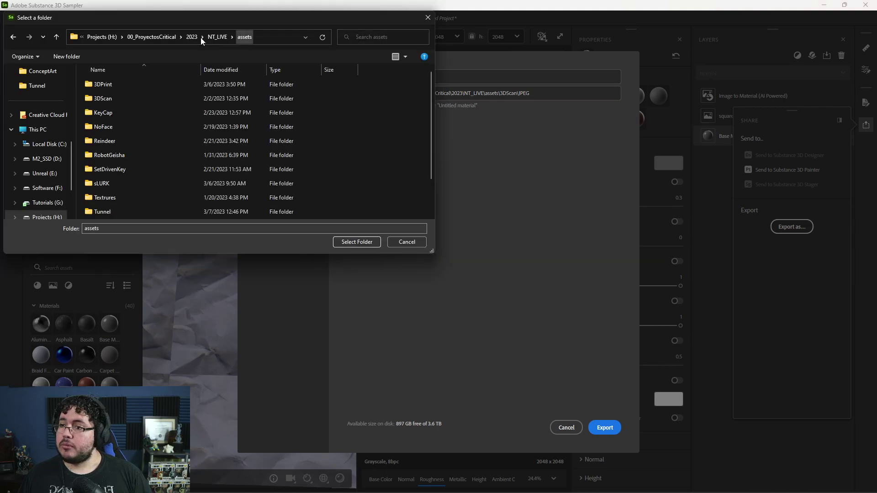
pyautogui.doubleClick(115, 209)
pyautogui.click(346, 243)
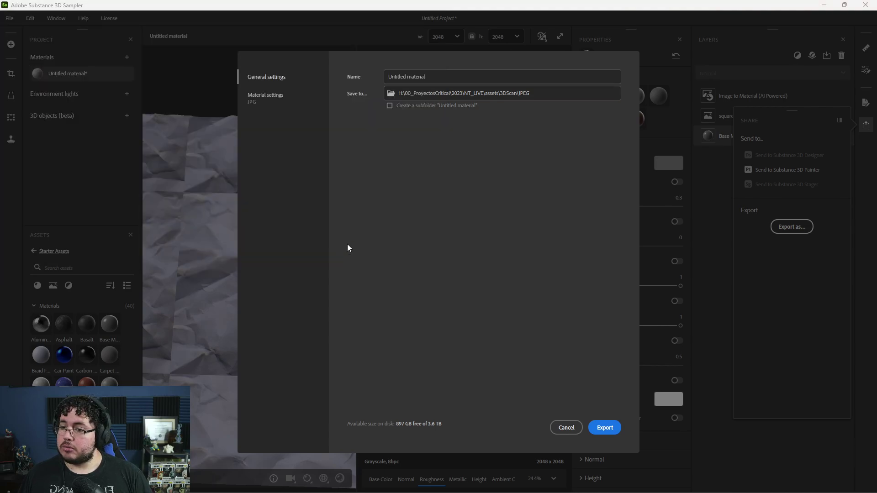
# - Set the material export preset to Arnold 5 and export the JPEG maps
pyautogui.click(282, 98)
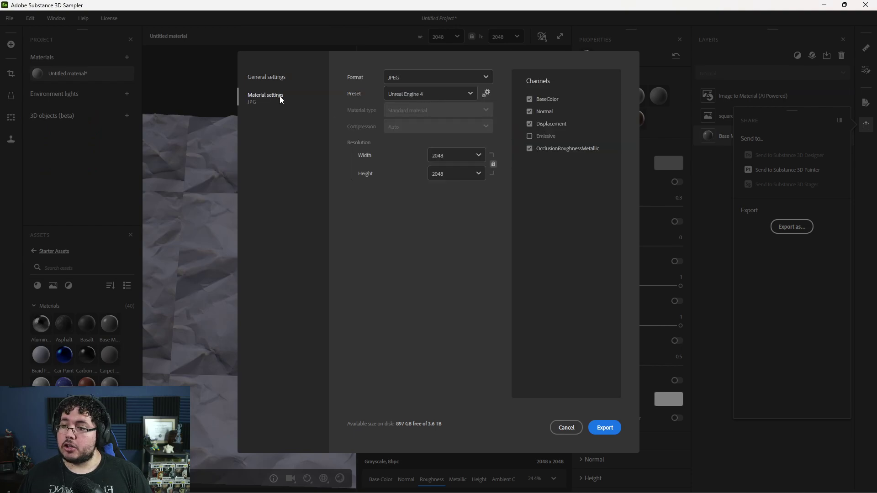
pyautogui.click(465, 94)
pyautogui.click(404, 130)
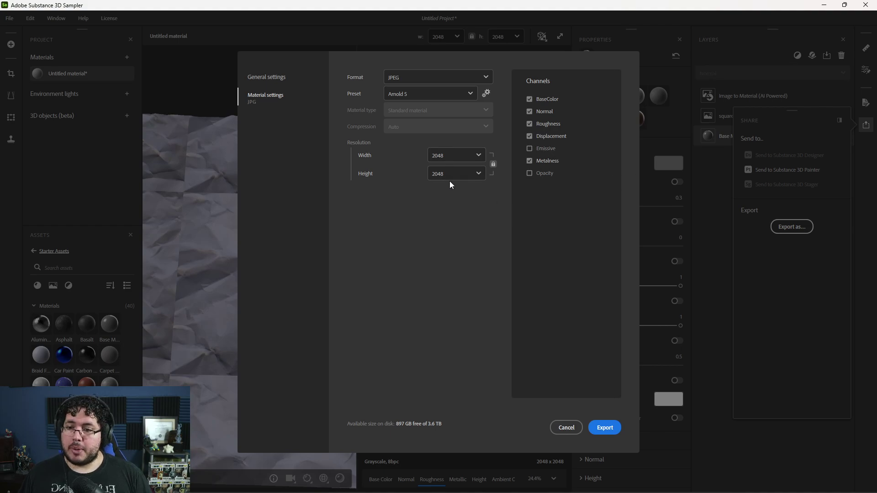
pyautogui.click(607, 426)
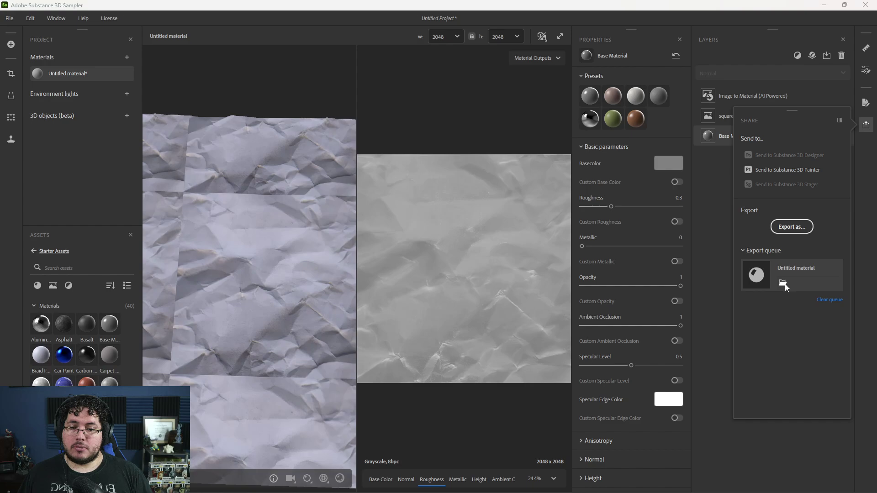
# - Open the exported normal map from the Tunnel folder, examine its crease detail up close, and close the viewer
pyautogui.moveTo(876, 92); pyautogui.dragTo(392, 42)
pyautogui.click(547, 228)
pyautogui.doubleClick(547, 231)
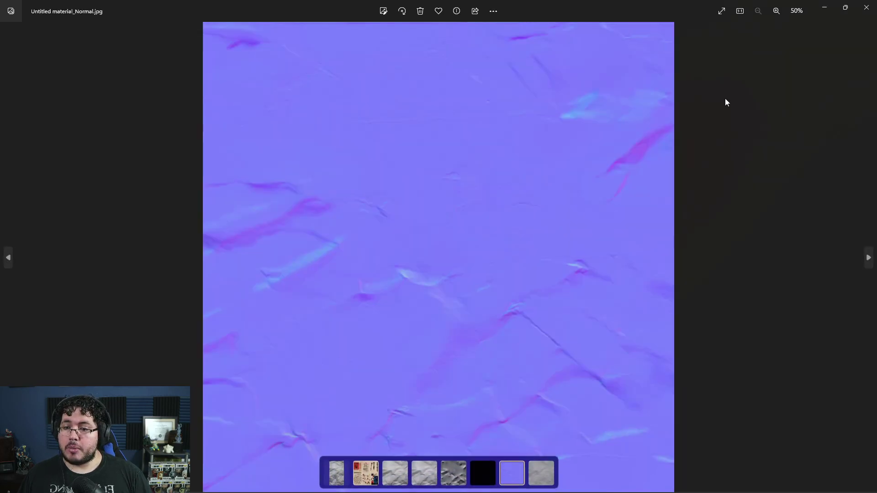
pyautogui.scroll(5, 596, 193)
pyautogui.scroll(-5, 497, 219)
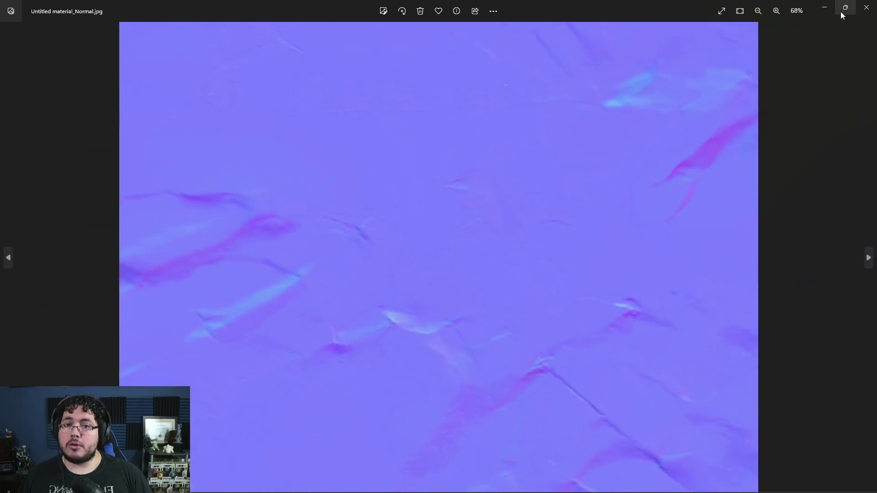
pyautogui.click(867, 8)
# - Open the exported base color map from the Tunnel folder, examine its paper detail up close, and close the viewer
pyautogui.doubleClick(380, 233)
pyautogui.scroll(3, 484, 226)
pyautogui.scroll(-2, 482, 231)
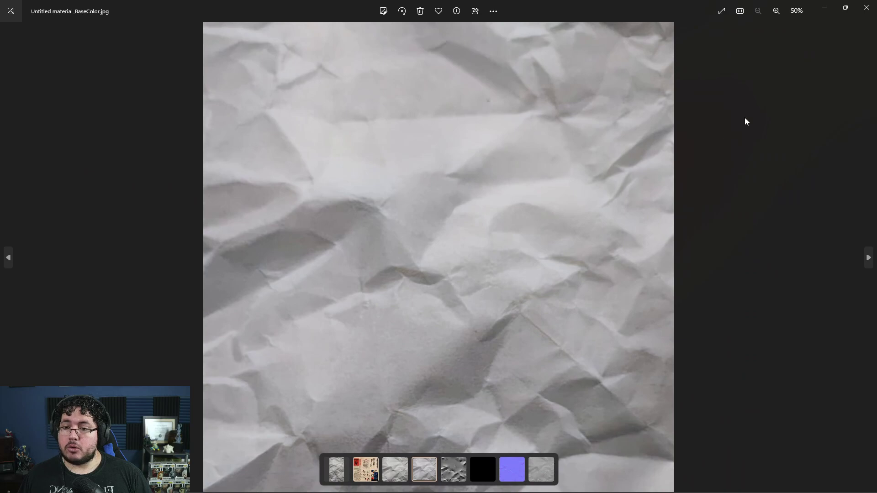
pyautogui.scroll(5, 393, 280)
pyautogui.scroll(-5, 550, 225)
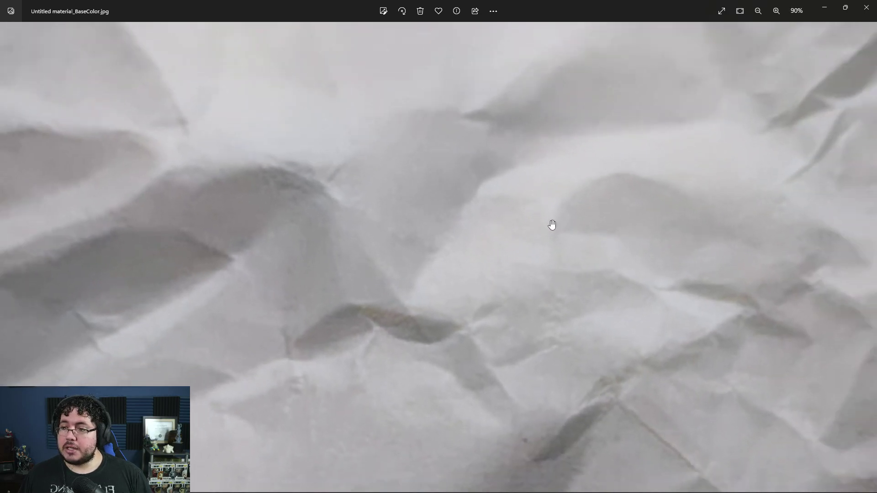
pyautogui.click(866, 7)
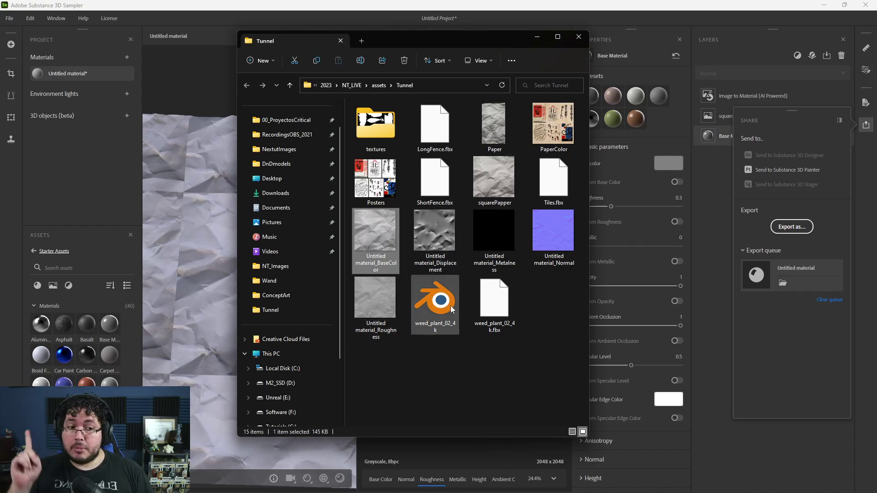
# - Launch ZBrush from the system search
pyautogui.press('super')
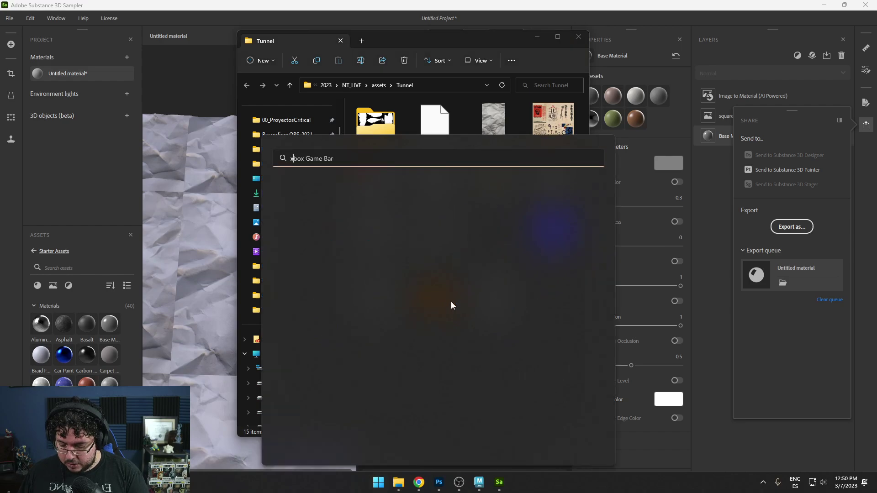
pyautogui.write('x')
pyautogui.press('BackSpace')
pyautogui.write('zb')
pyautogui.press('Return')
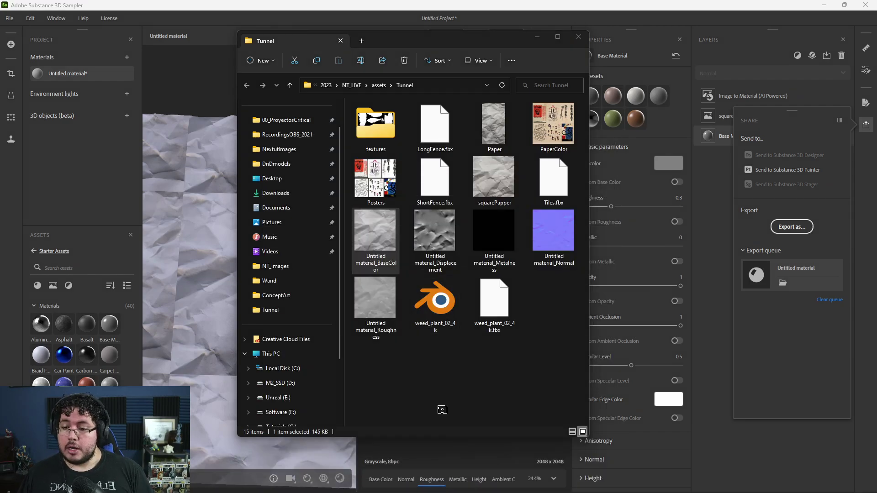
# - Switch from the Tunnel folder to the Photoshop poster document
pyautogui.hotkey('alt', 'Tab')
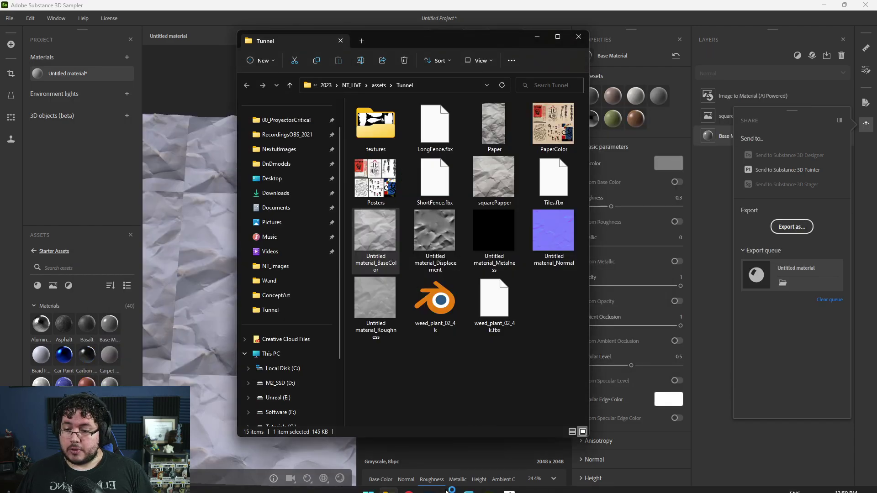
pyautogui.hotkey('alt', 'Tab')
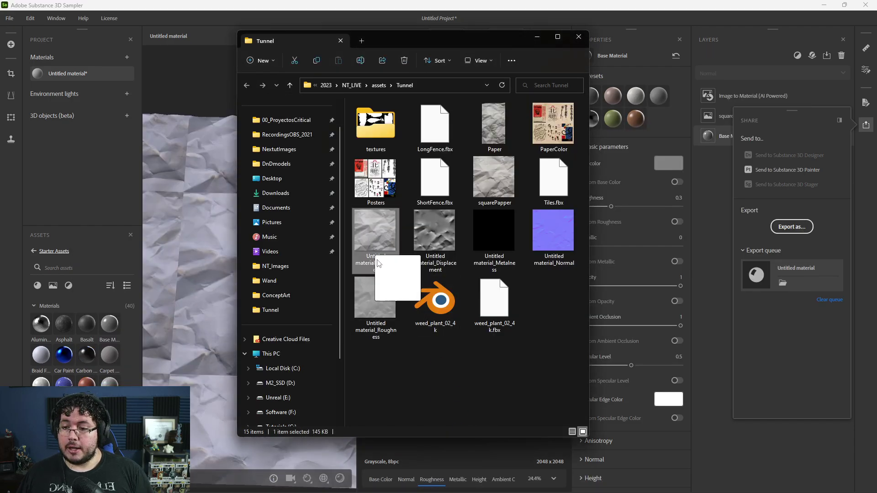
pyautogui.hotkey('alt', 'Tab')
pyautogui.hotkey('alt', 'Tab')
pyautogui.hotkey('alt', 'Tab')
pyautogui.hotkey('alt', 'Tab')
pyautogui.hotkey('alt', 'Tab')
pyautogui.hotkey('alt', 'Tab')
pyautogui.hotkey('alt', 'Tab')
pyautogui.hotkey('alt', 'Tab')
pyautogui.hotkey('alt', 'Tab')
pyautogui.hotkey('alt', 'Tab')
pyautogui.hotkey('alt', 'Tab')
pyautogui.hotkey('alt', 'Tab')
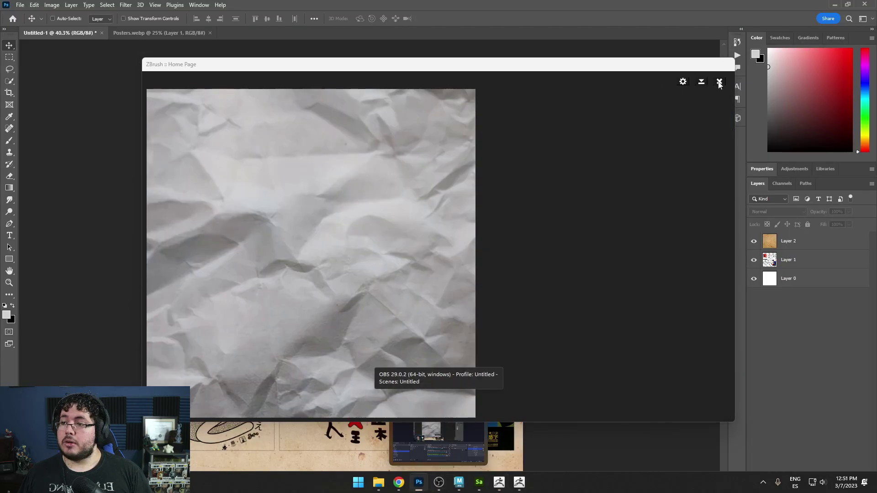
# - Close the ZBrush home page and open the exported base color map from the Tunnel folder in Photoshop
pyautogui.click(719, 82)
pyautogui.hotkey('alt', 'Tab')
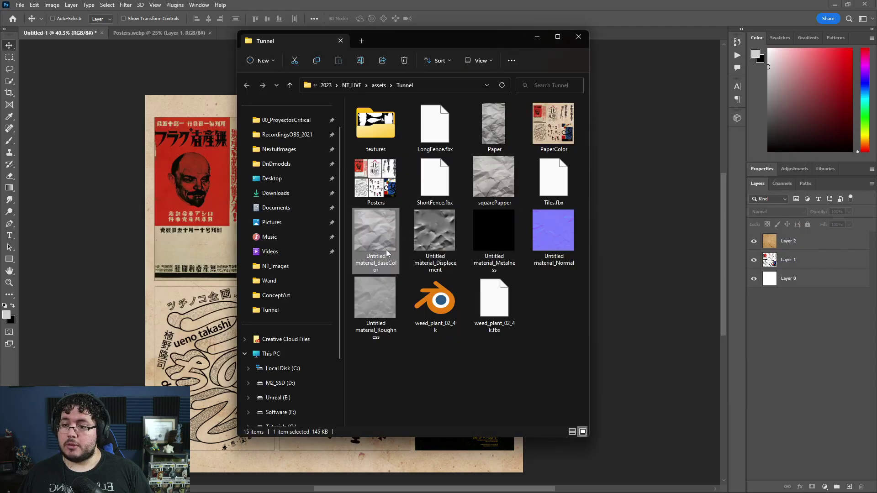
pyautogui.moveTo(386, 250); pyautogui.dragTo(696, 22)
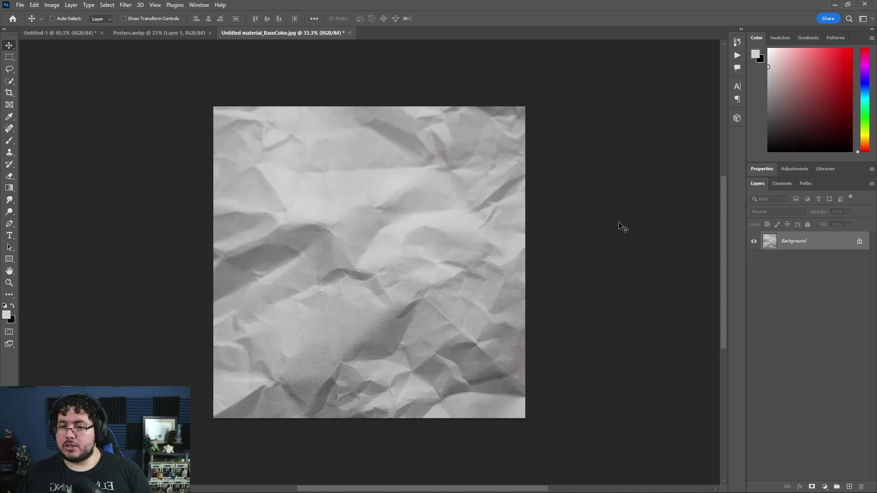
# - Switch to ZBrush and load the DefaultProject sphere
pyautogui.hotkey('alt', 'Tab')
pyautogui.hotkey('alt', 'Tab')
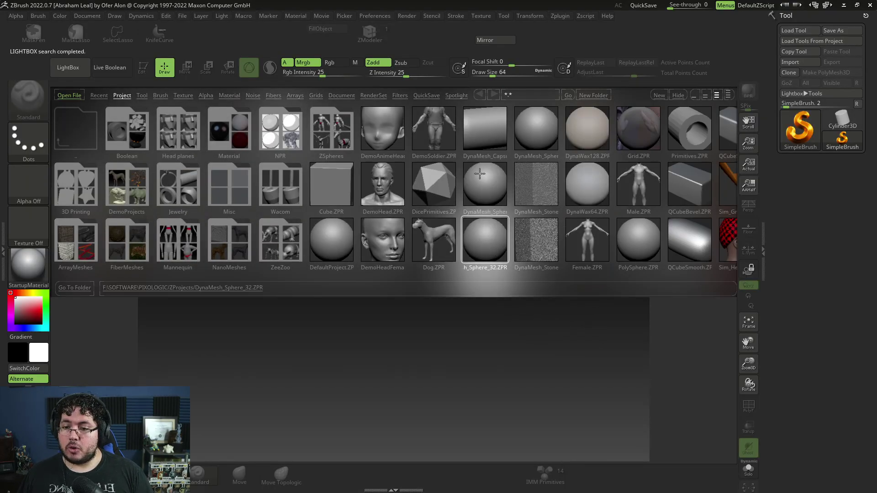
pyautogui.click(327, 247)
pyautogui.click(327, 247)
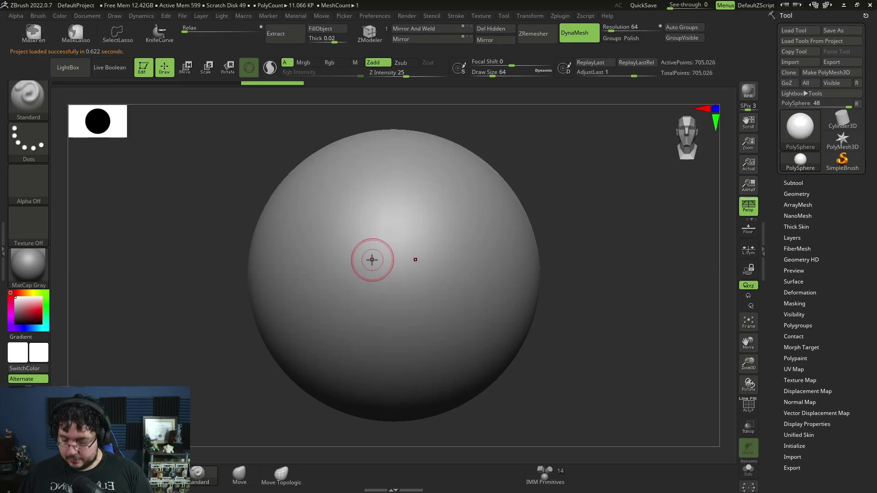
# - Set the brush stroke to DragRect and import Untitled material_BaseColor from the Tunnel folder as the alpha
pyautogui.click(28, 142)
pyautogui.click(131, 157)
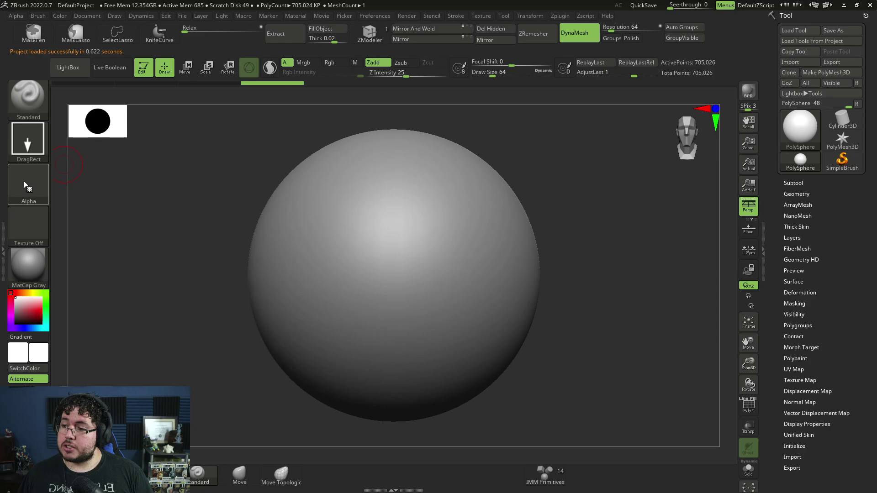
pyautogui.click(24, 181)
pyautogui.click(88, 357)
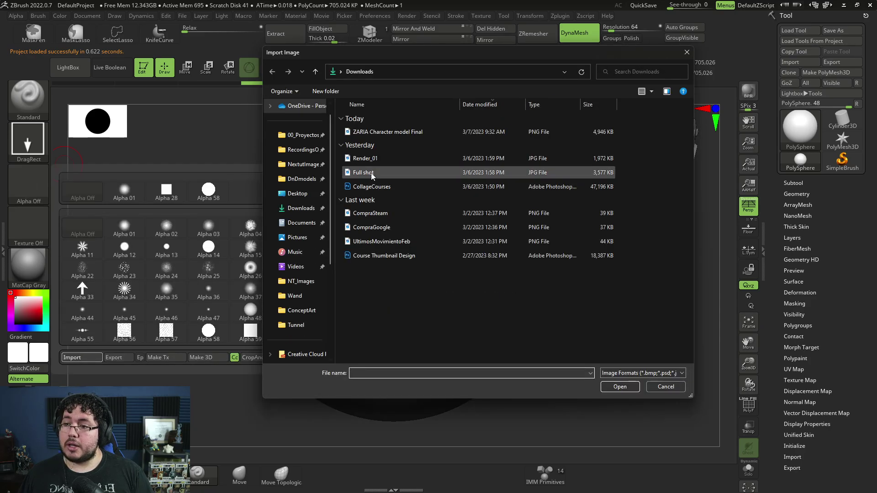
pyautogui.click(297, 326)
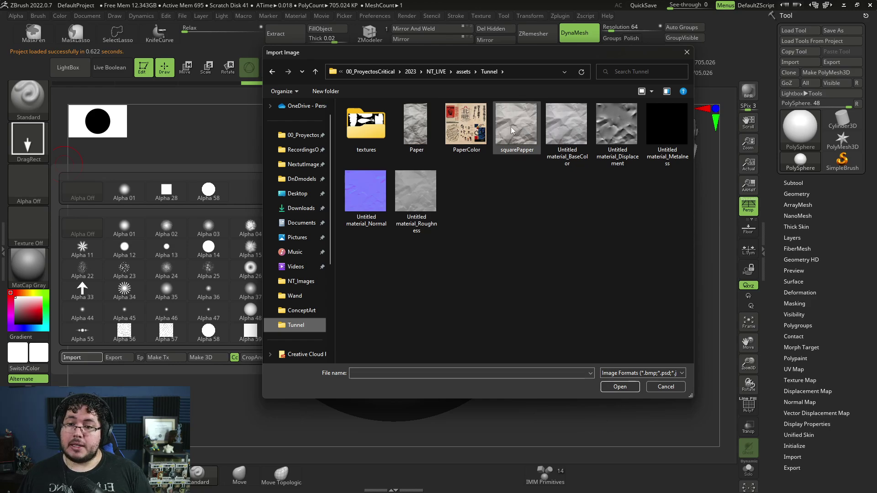
pyautogui.doubleClick(563, 130)
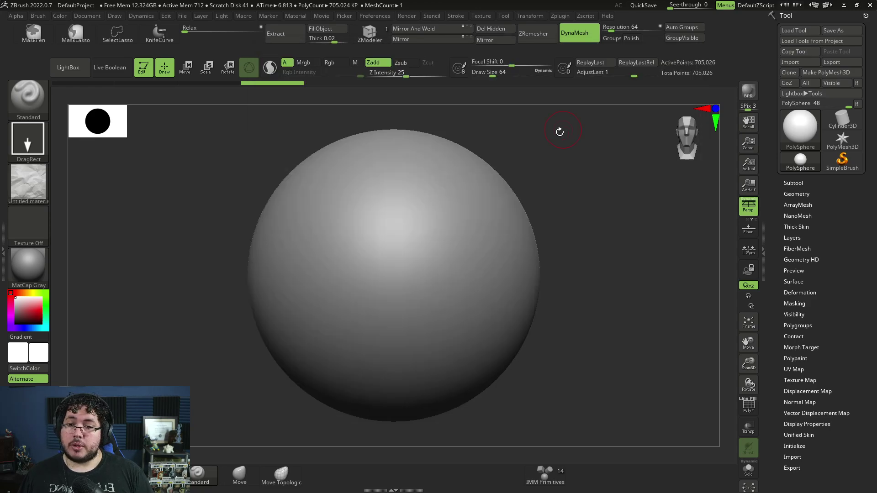
# - Try stamping the base color alpha on the front and side of the sphere, and undo the last stamp
pyautogui.moveTo(315, 273); pyautogui.dragTo(352, 332)
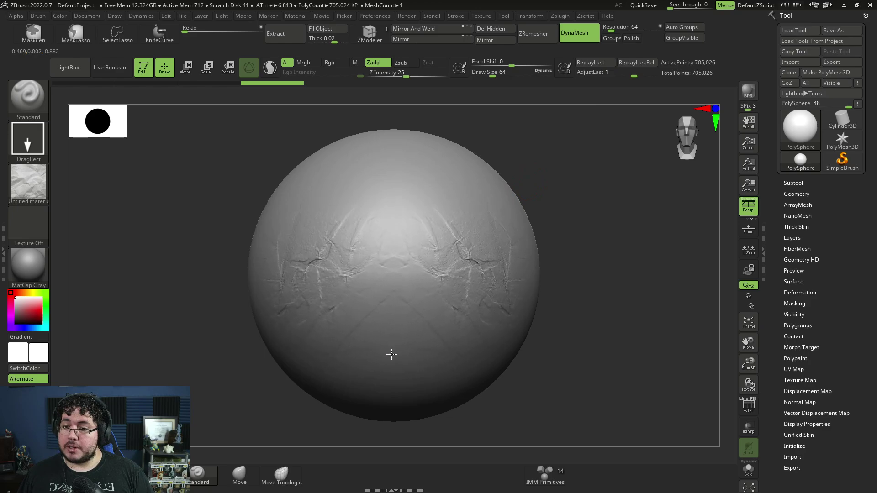
pyautogui.moveTo(570, 248); pyautogui.dragTo(295, 314)
pyautogui.moveTo(461, 297); pyautogui.dragTo(530, 299)
pyautogui.moveTo(418, 298); pyautogui.dragTo(440, 255)
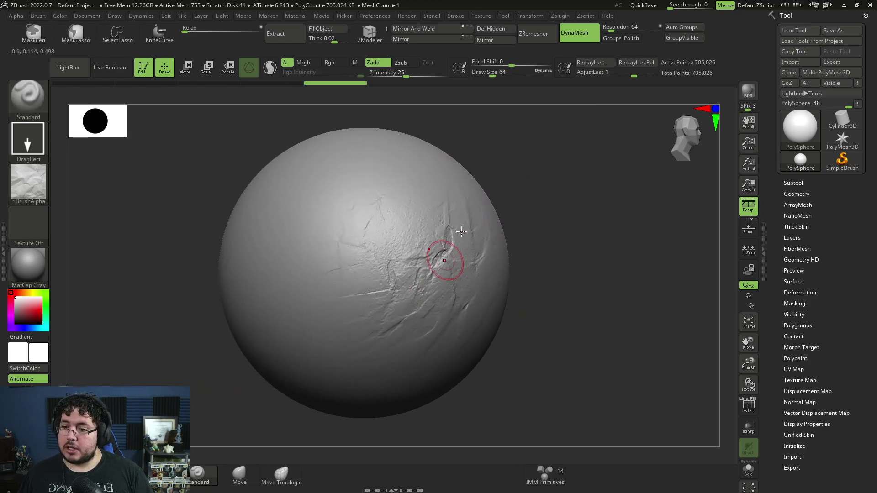
pyautogui.hotkey('ctrl', 'z')
# - Set the brush's Z Intensity to 45, test the base color alpha on the sphere, and undo the test stamps
pyautogui.click(419, 75)
pyautogui.moveTo(343, 255); pyautogui.dragTo(429, 287)
pyautogui.keyDown('alt'); pyautogui.moveTo(547, 205); pyautogui.dragTo(515, 305); pyautogui.keyUp('alt')
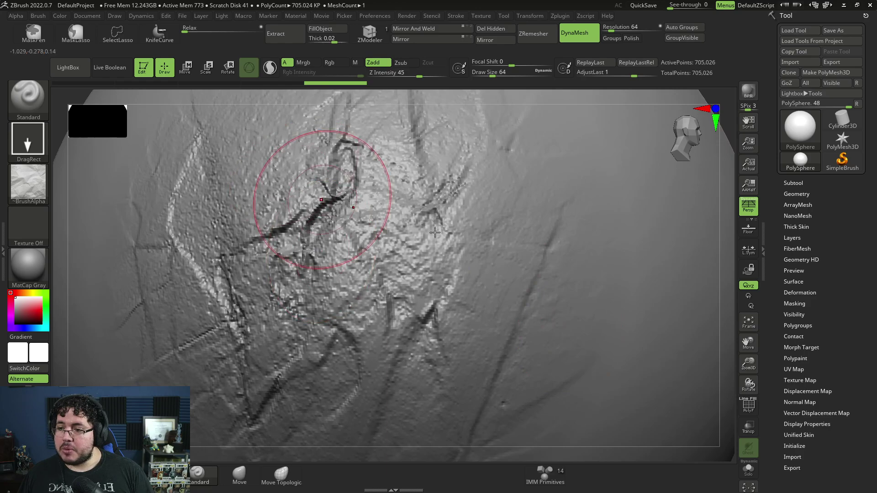
pyautogui.hotkey('ctrl', 'z')
pyautogui.hotkey('ctrl', 'z')
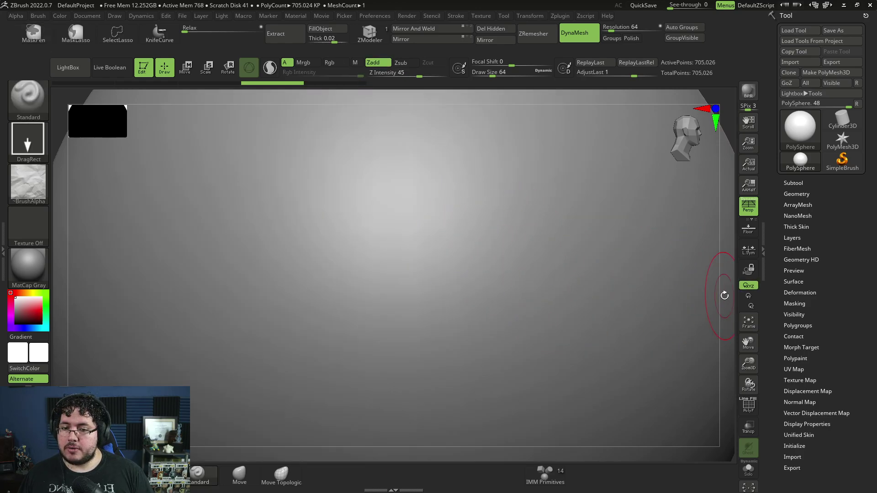
# - Duplicate the sphere subtool
pyautogui.keyDown('alt'); pyautogui.moveTo(725, 296); pyautogui.dragTo(646, 196); pyautogui.keyUp('alt')
pyautogui.keyDown('alt'); pyautogui.moveTo(616, 229); pyautogui.dragTo(450, 260); pyautogui.keyUp('alt')
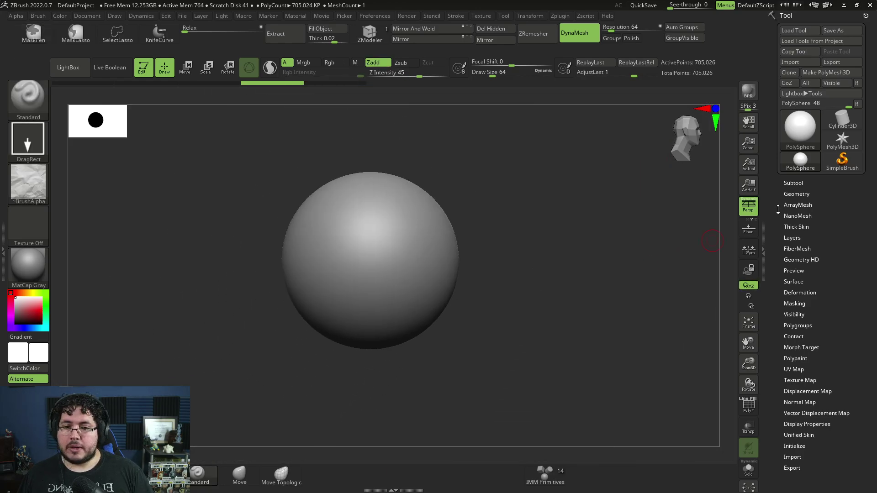
pyautogui.click(793, 183)
pyautogui.click(793, 319)
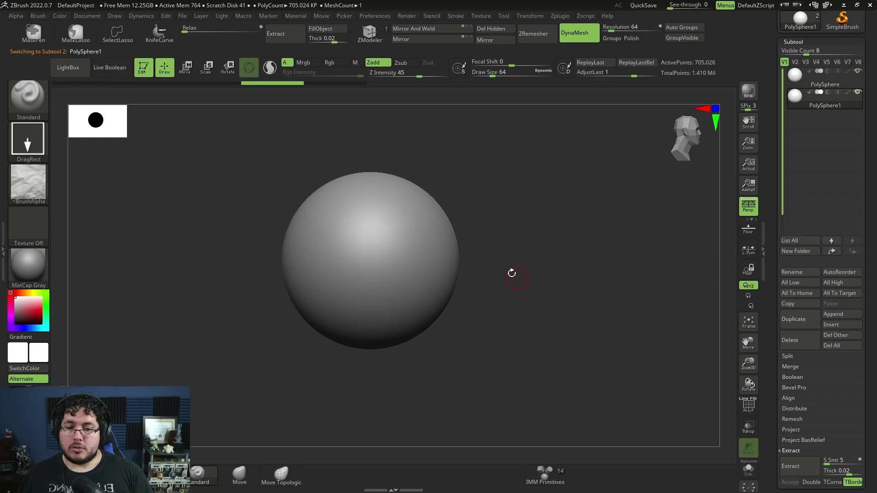
# - Move the duplicated sphere beside the original and stamp the base color alpha onto the original sphere
pyautogui.press('w')
pyautogui.moveTo(370, 255); pyautogui.dragTo(592, 253)
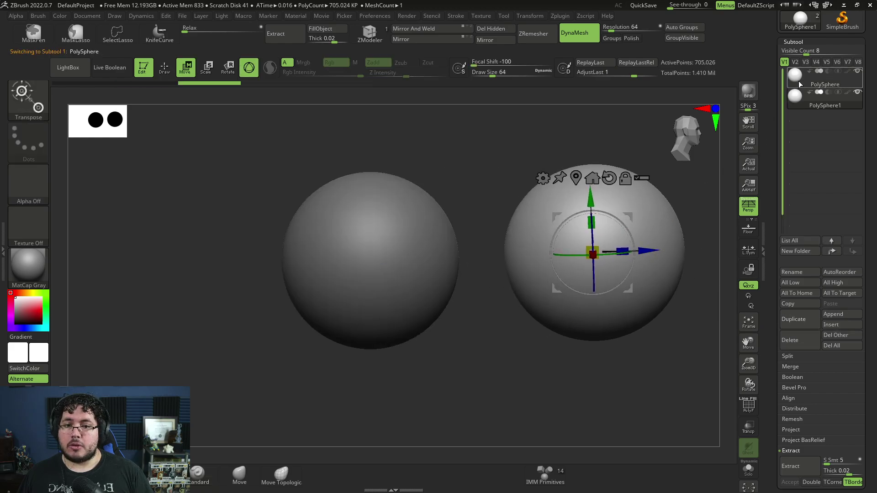
pyautogui.press('q')
pyautogui.moveTo(371, 260)
pyautogui.mouseDown()
pyautogui.moveTo(402, 315)
pyautogui.moveTo(446, 321)
pyautogui.moveTo(439, 317)
pyautogui.moveTo(464, 295)
pyautogui.moveTo(454, 305)
pyautogui.mouseUp()
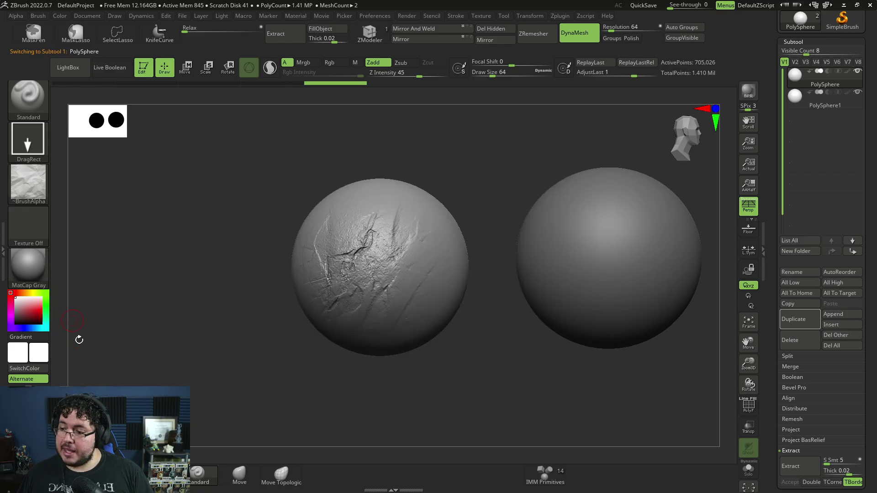
# - Import Untitled material_Displacement from the Tunnel folder as the brush alpha
pyautogui.click(28, 183)
pyautogui.click(82, 359)
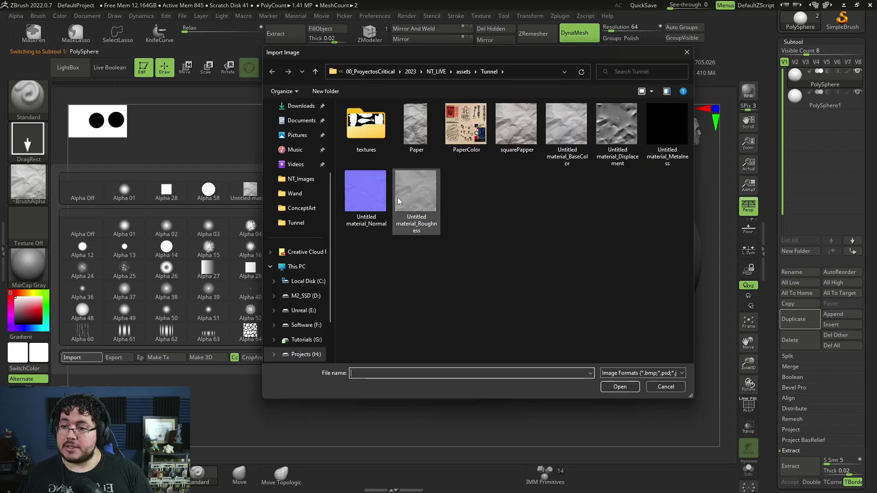
pyautogui.click(624, 132)
pyautogui.click(620, 387)
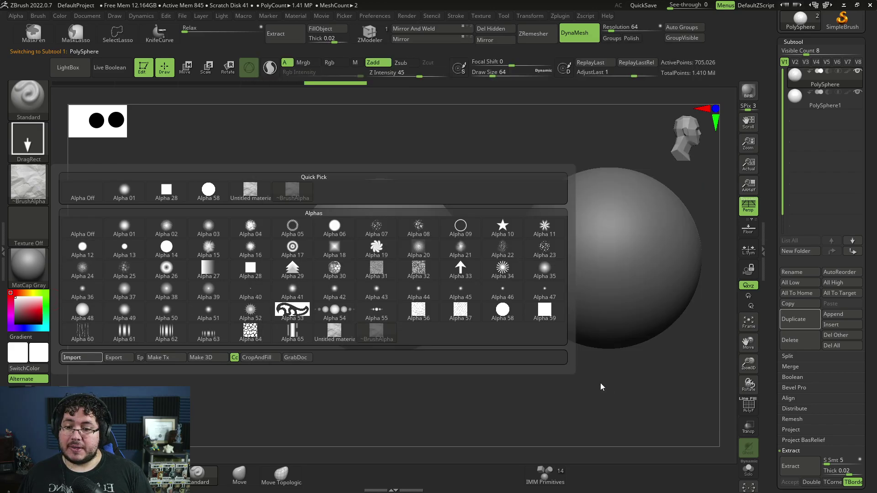
# - Stamp the displacement alpha onto the duplicated sphere and render a preview to compare the two spheres' creases
pyautogui.keyDown('alt'); pyautogui.click(547, 243); pyautogui.keyUp('alt')
pyautogui.moveTo(523, 233); pyautogui.dragTo(604, 286)
pyautogui.keyDown('alt'); pyautogui.moveTo(639, 259); pyautogui.dragTo(628, 299); pyautogui.keyUp('alt')
pyautogui.moveTo(443, 349)
pyautogui.keyDown('alt'); pyautogui.mouseDown()
pyautogui.moveTo(401, 347)
pyautogui.moveTo(397, 354)
pyautogui.moveTo(440, 366)
pyautogui.mouseUp(); pyautogui.keyUp('alt')
pyautogui.click(748, 91)
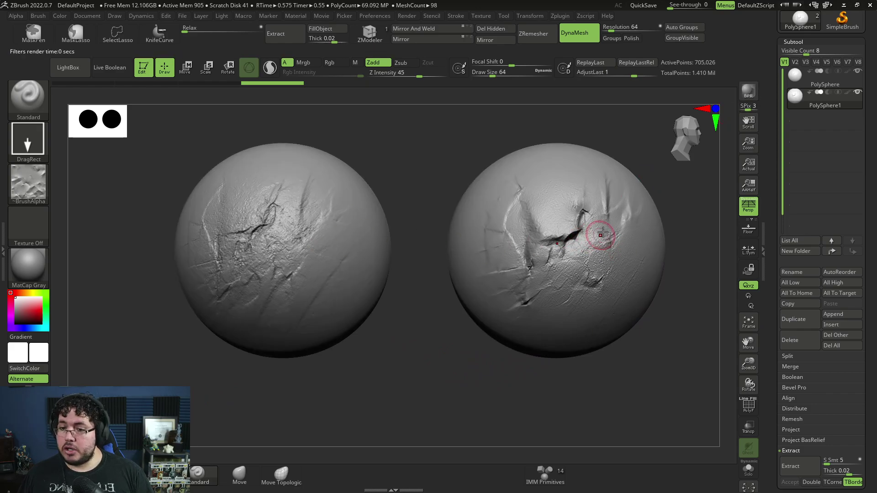
pyautogui.moveTo(694, 255); pyautogui.dragTo(633, 228)
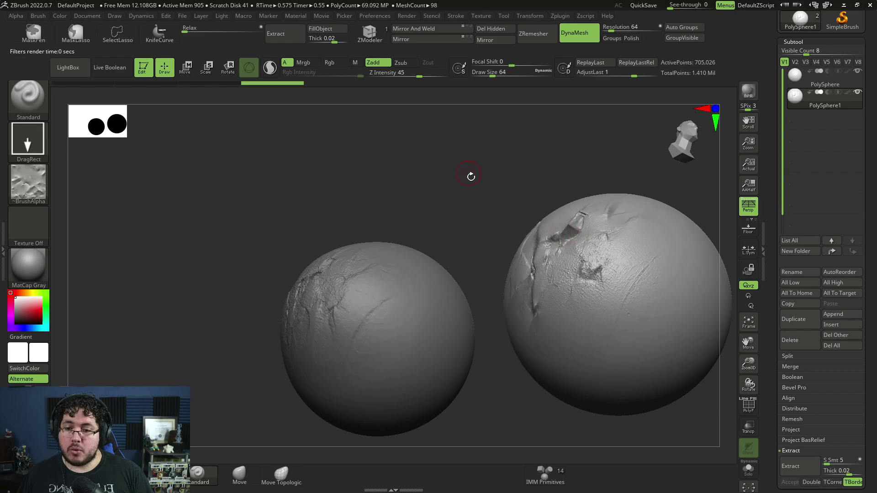
pyautogui.moveTo(470, 176); pyautogui.dragTo(529, 221)
pyautogui.keyDown('shift'); pyautogui.moveTo(691, 272); pyautogui.dragTo(511, 295); pyautogui.keyUp('shift')
# - Select the original sphere and stamp the displacement alpha repeatedly across its surface to build up creases
pyautogui.keyDown('alt'); pyautogui.click(415, 262); pyautogui.keyUp('alt')
pyautogui.moveTo(513, 329)
pyautogui.mouseDown()
pyautogui.moveTo(487, 321)
pyautogui.moveTo(511, 335)
pyautogui.mouseUp()
pyautogui.hotkey('ctrl', 'z')
pyautogui.moveTo(454, 287); pyautogui.dragTo(480, 325)
pyautogui.moveTo(494, 258); pyautogui.dragTo(548, 220)
pyautogui.moveTo(464, 220); pyautogui.dragTo(522, 198)
pyautogui.moveTo(506, 162); pyautogui.dragTo(526, 166)
pyautogui.moveTo(352, 192); pyautogui.dragTo(434, 219)
pyautogui.moveTo(311, 246); pyautogui.dragTo(407, 255)
# - Switch to the Maya tunnel scene and select the tunnel entrance wall in the perspective view
pyautogui.hotkey('alt', 'Tab')
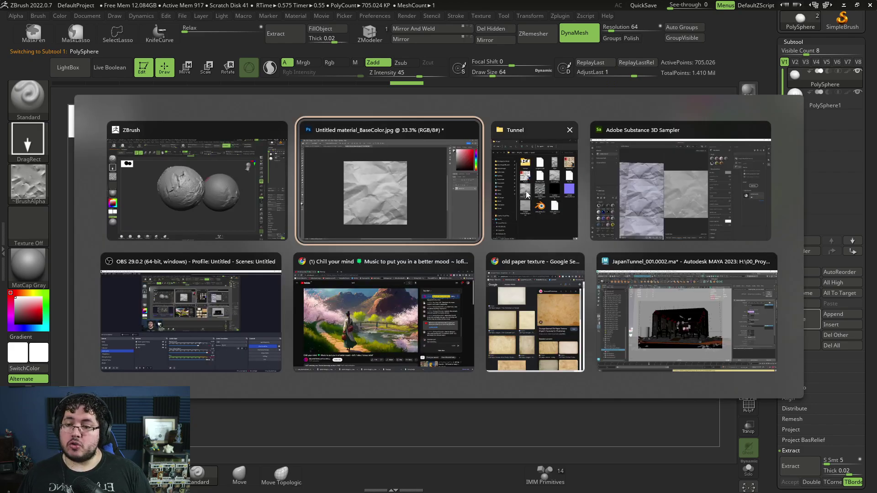
pyautogui.click(623, 292)
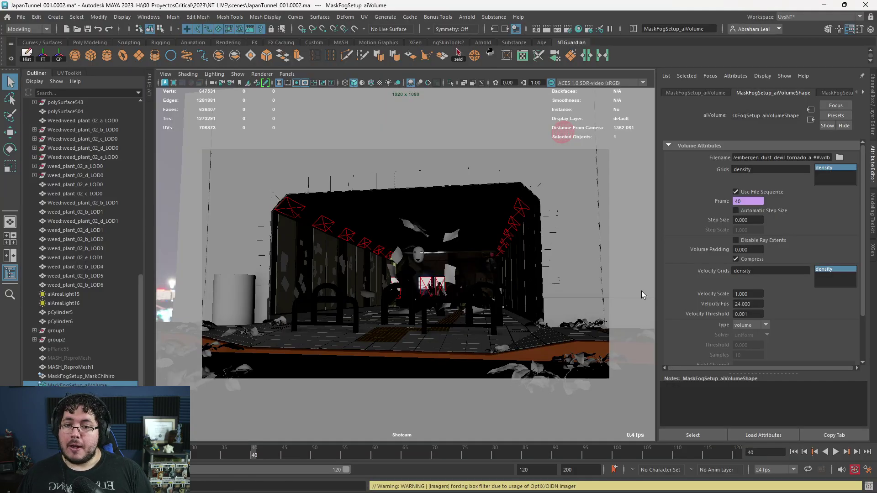
pyautogui.click(517, 267)
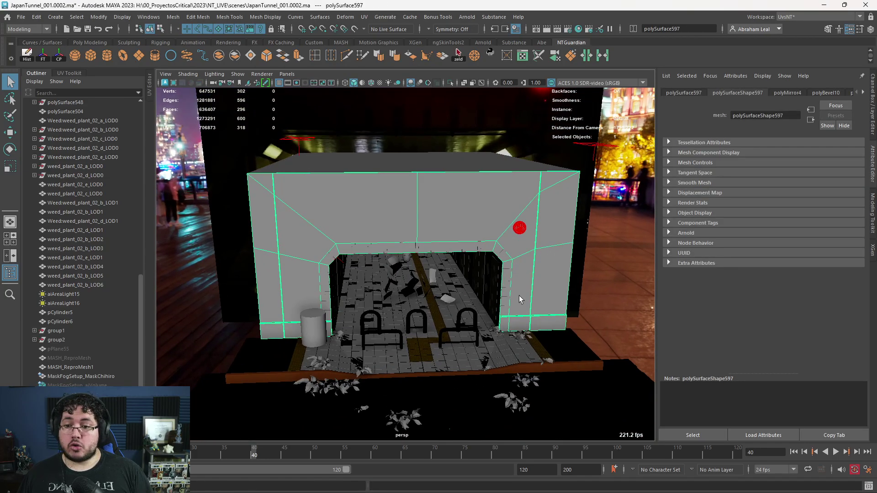
pyautogui.keyDown('alt'); pyautogui.moveTo(519, 300); pyautogui.dragTo(484, 291, button='right'); pyautogui.keyUp('alt')
pyautogui.keyDown('alt'); pyautogui.moveTo(484, 291); pyautogui.dragTo(481, 243, button='middle'); pyautogui.keyUp('alt')
pyautogui.keyDown('alt'); pyautogui.moveTo(481, 242); pyautogui.dragTo(457, 233); pyautogui.keyUp('alt')
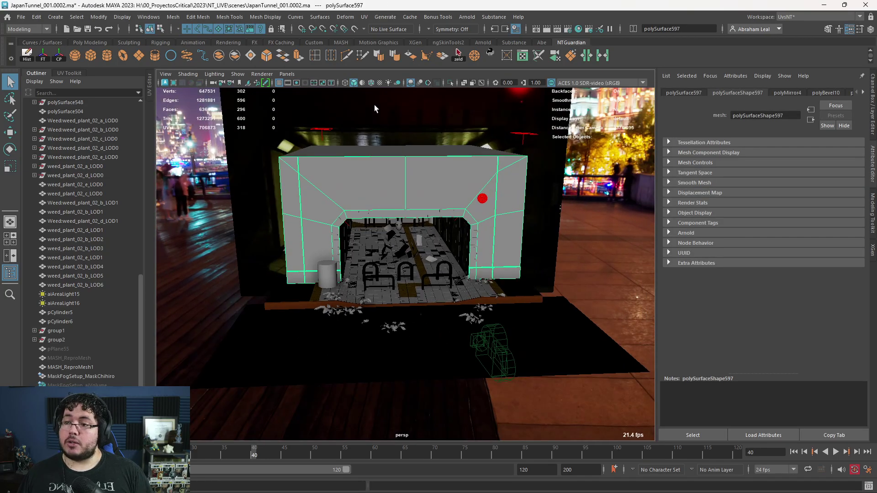
# - Open Substance's Apply Workflow to Image Maps dialog with the Arnold workflow
pyautogui.click(511, 42)
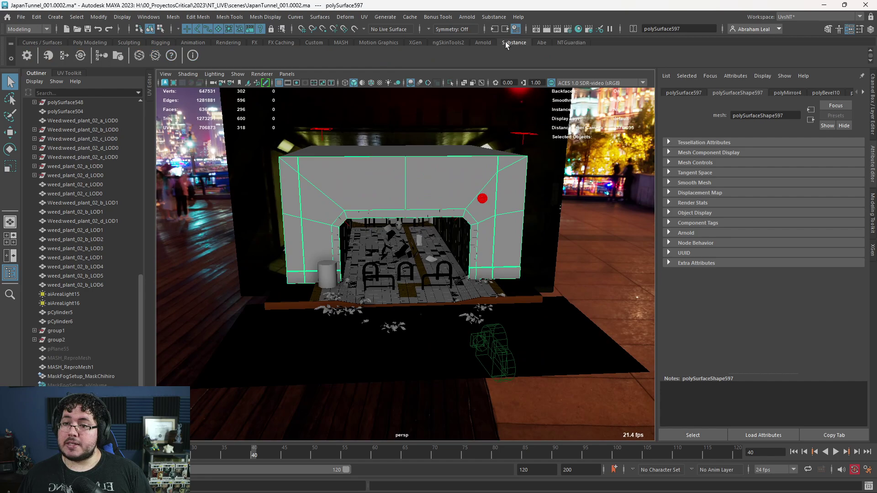
pyautogui.click(100, 53)
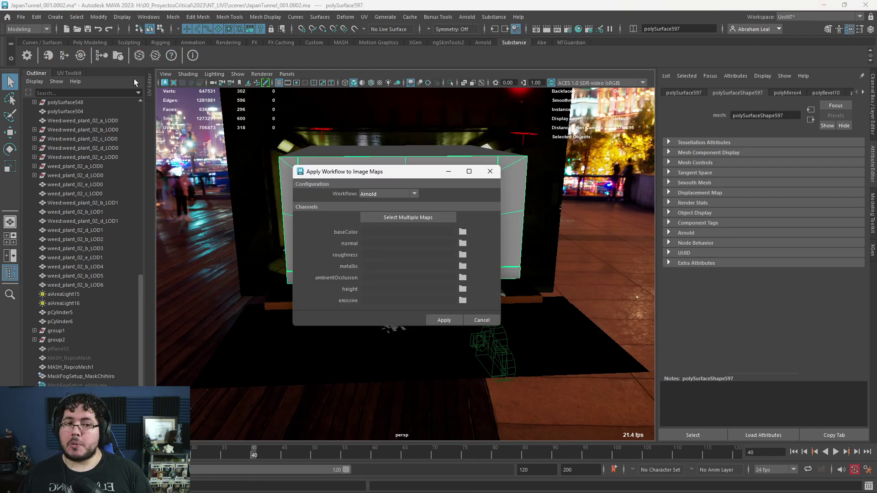
# - Browse to assets\Tunnel for the baseColor channel, preview the exported paper maps, and close the file browser without choosing one
pyautogui.click(463, 232)
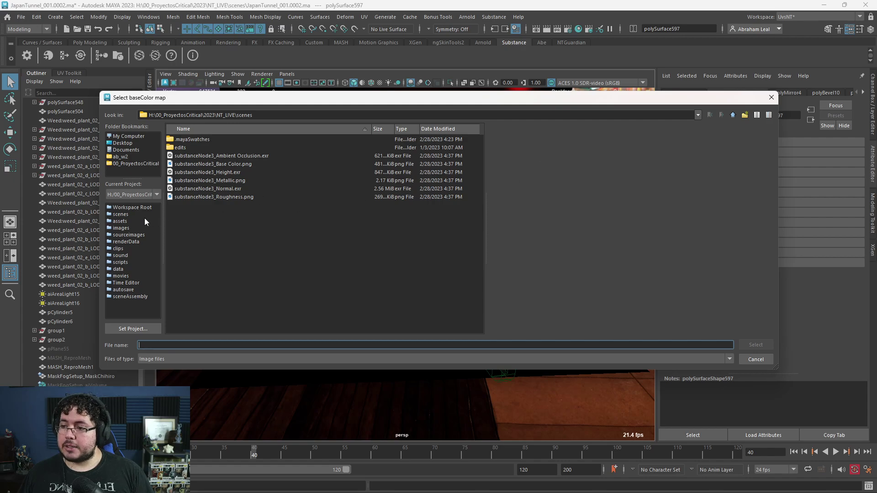
pyautogui.click(131, 221)
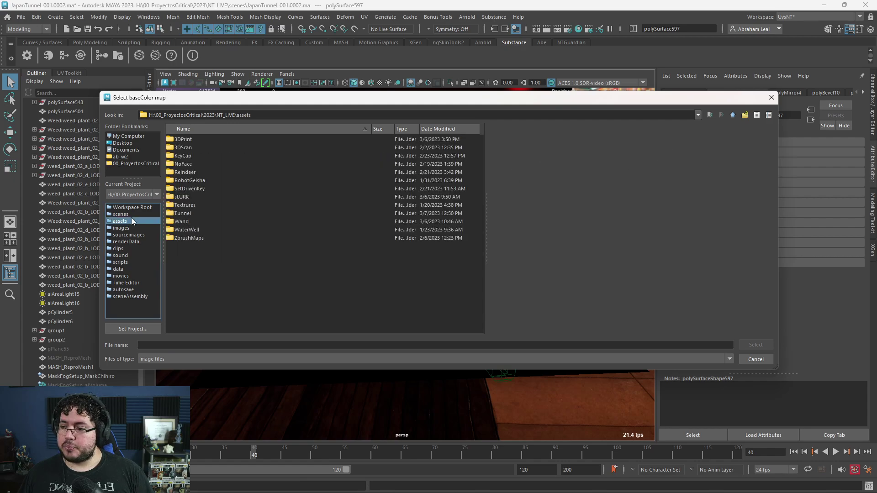
pyautogui.doubleClick(183, 213)
pyautogui.click(213, 173)
pyautogui.click(226, 182)
pyautogui.click(225, 188)
pyautogui.click(223, 173)
pyautogui.click(223, 204)
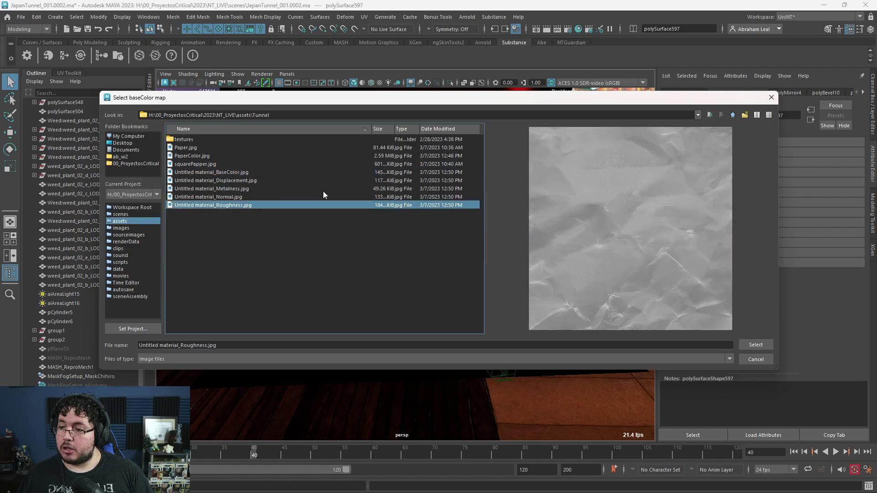
pyautogui.click(771, 98)
# - Load the five Untitled material maps, from BaseColor through Roughness, as multiple maps and apply the Arnold workflow
pyautogui.click(411, 216)
pyautogui.click(211, 172)
pyautogui.keyDown('shift'); pyautogui.click(223, 205); pyautogui.keyUp('shift')
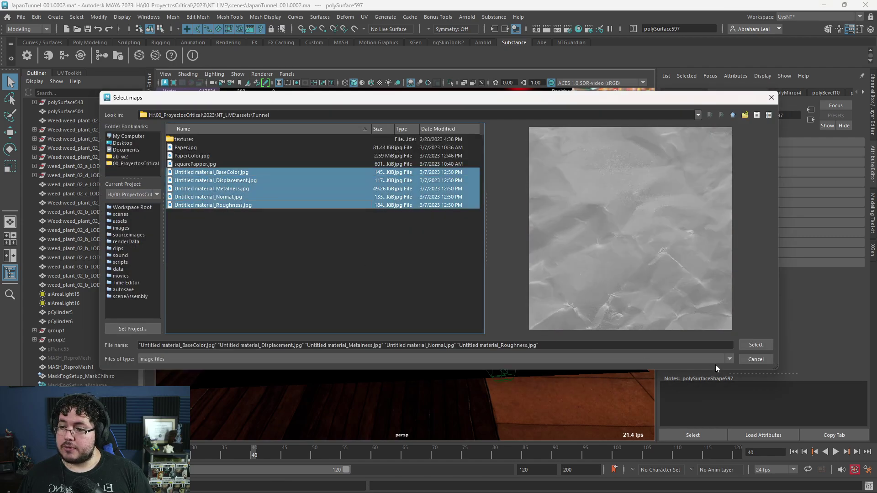
pyautogui.click(751, 345)
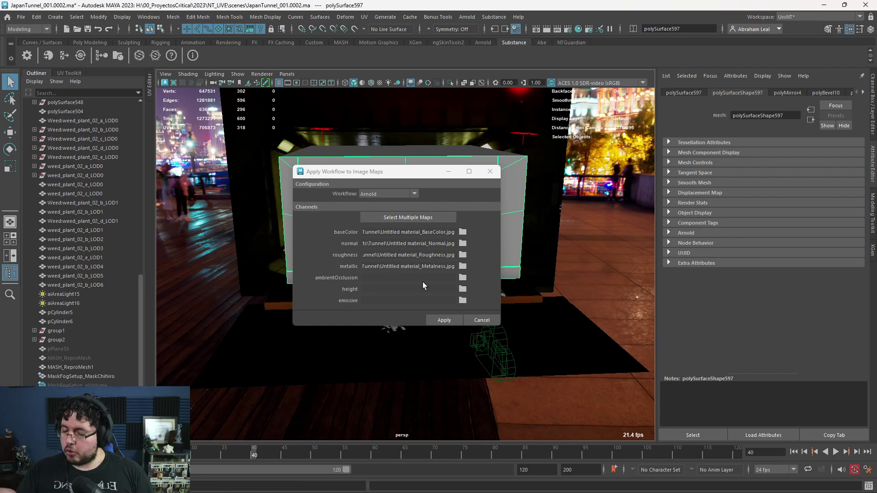
pyautogui.click(440, 320)
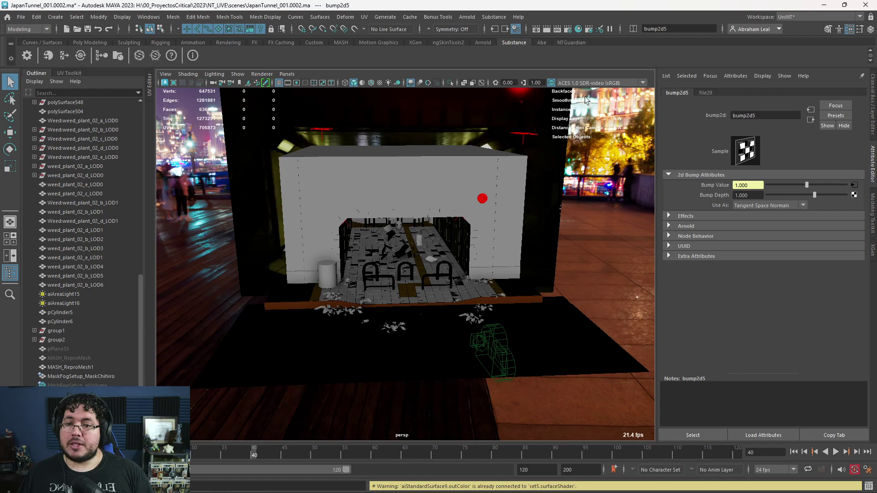
# - Go to the new aiStandardSurface material and rename it M_Paper
pyautogui.click(810, 120)
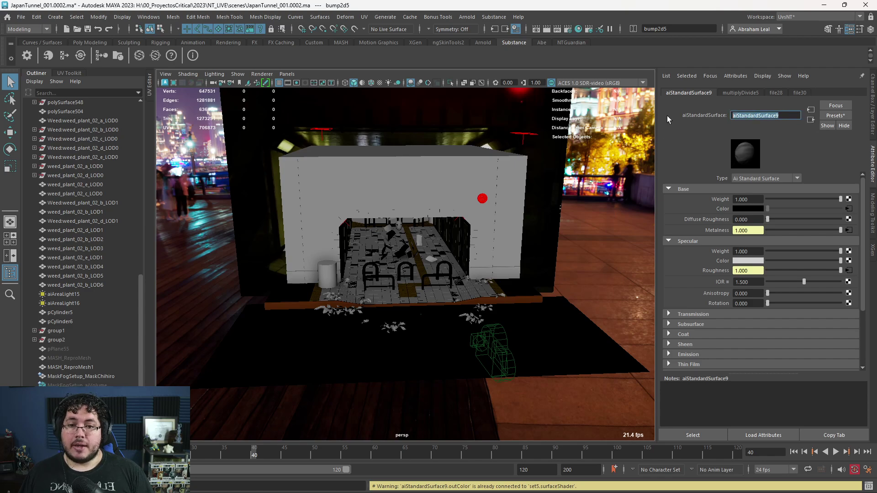
pyautogui.write('M_Paper')
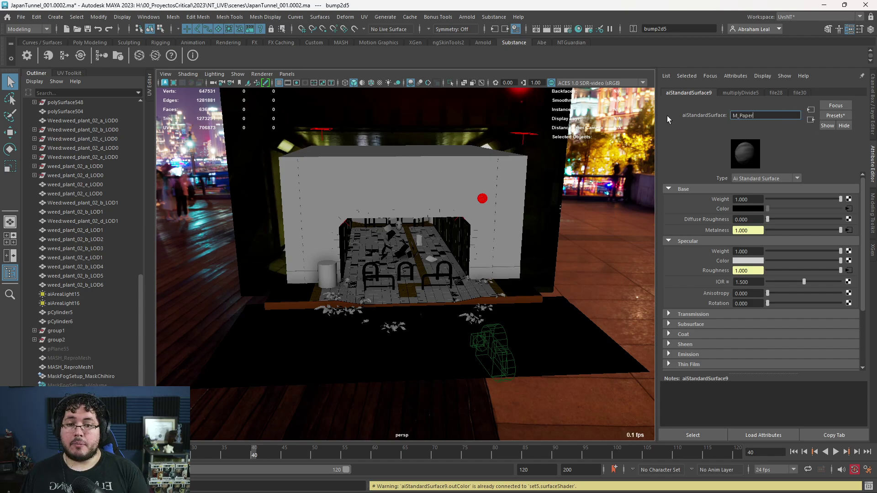
pyautogui.press('Return')
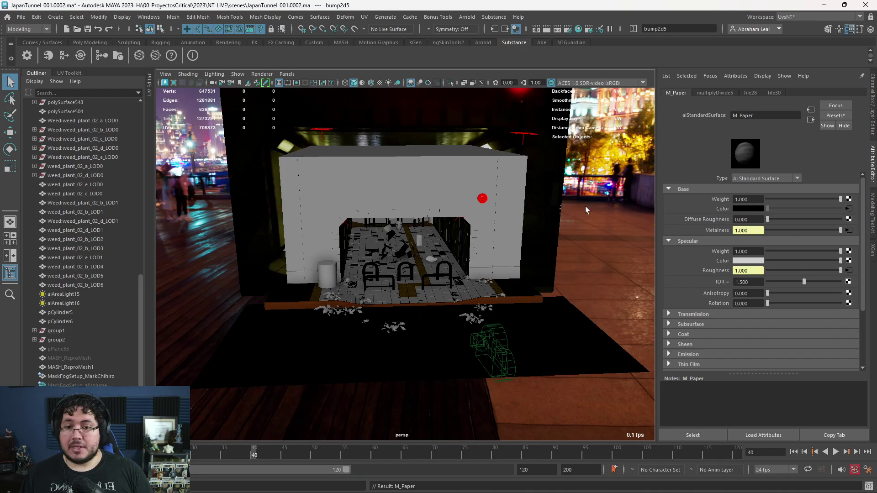
# - Create a polygon sphere at the tunnel entrance and raise it above the floor
pyautogui.click(90, 42)
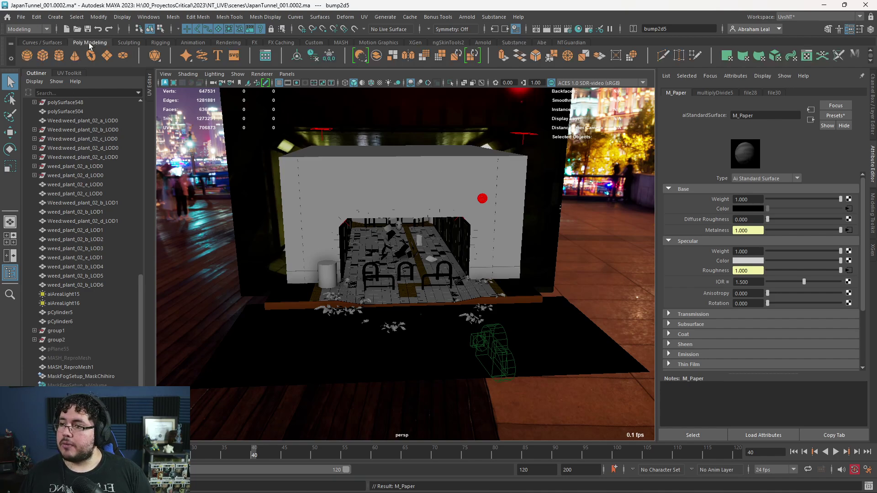
pyautogui.click(32, 57)
pyautogui.moveTo(402, 279); pyautogui.dragTo(421, 344)
pyautogui.press('w')
pyautogui.moveTo(413, 224); pyautogui.dragTo(413, 179)
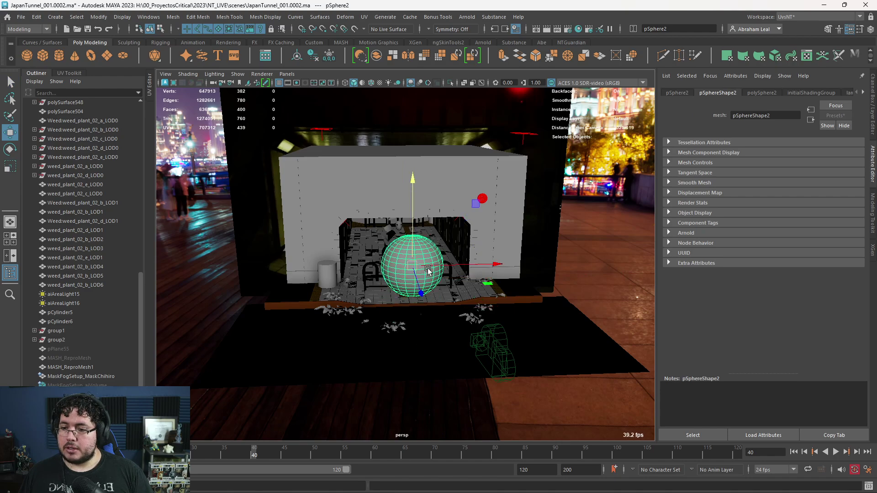
# - Assign the existing M_Paper material to the sphere
pyautogui.rightClick(426, 260)
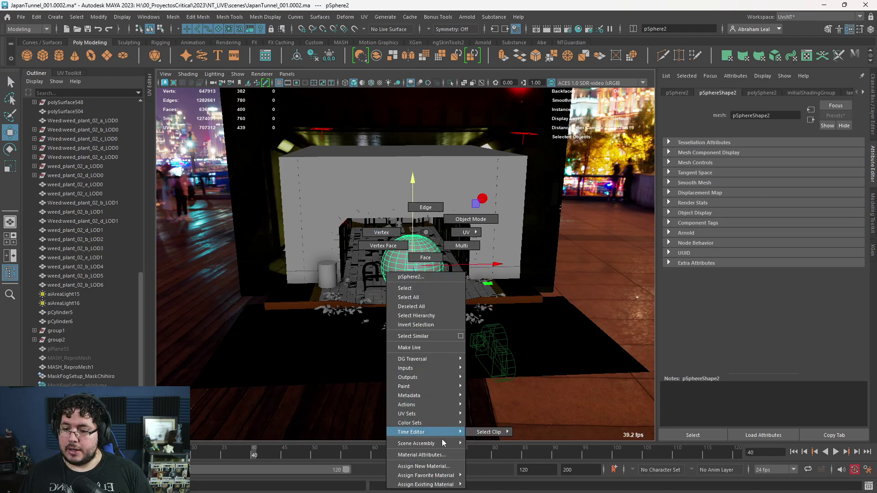
pyautogui.moveTo(450, 485)
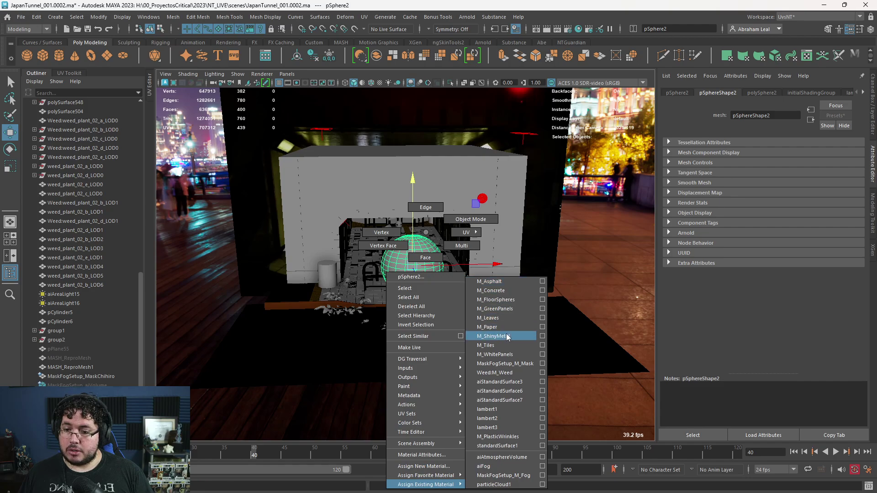
pyautogui.click(490, 327)
# - Render the shot camera in Arnold RenderView, examine the paper material on the sphere, and stop the render
pyautogui.hotkey('alt', 'Tab')
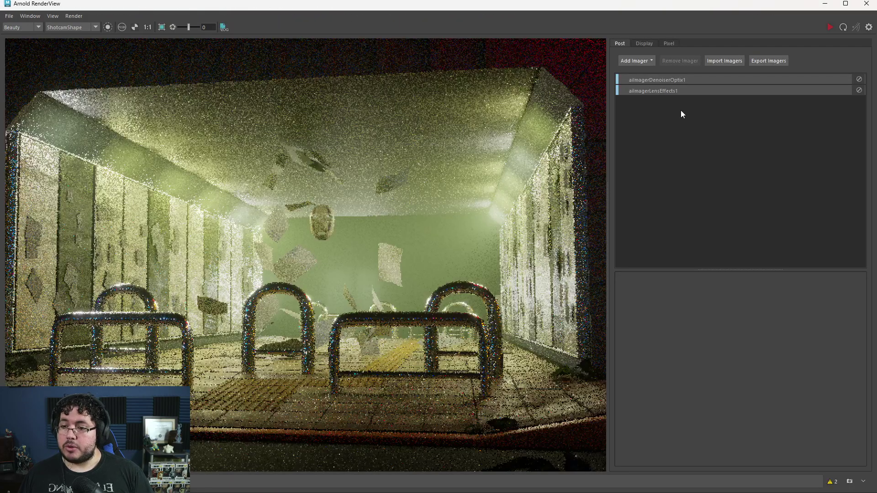
pyautogui.click(830, 27)
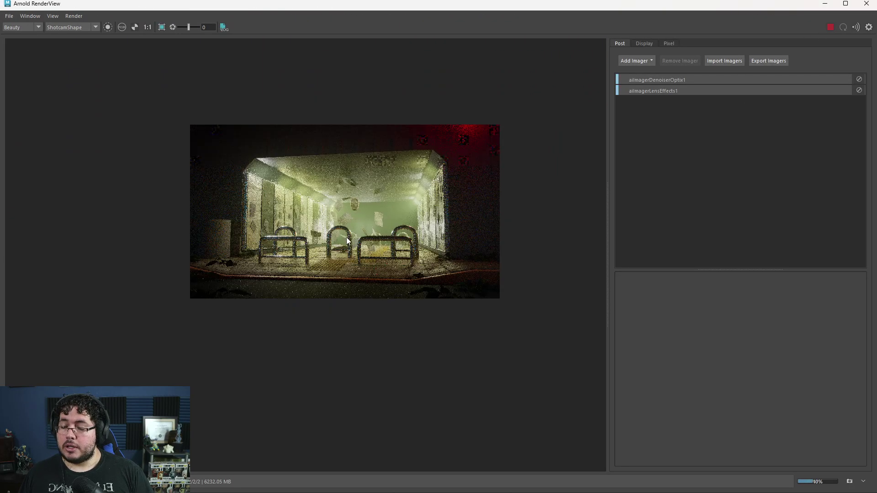
pyautogui.scroll(-2, 320, 228)
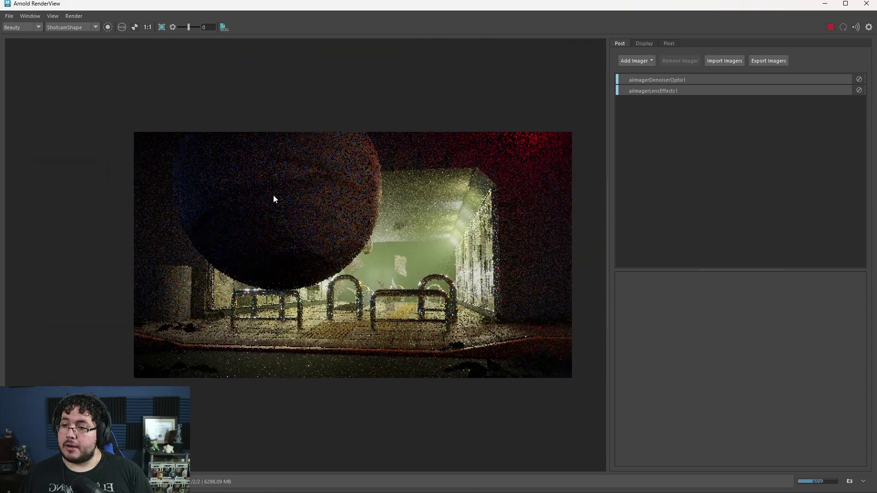
pyautogui.scroll(3, 279, 182)
pyautogui.scroll(-3, 288, 178)
pyautogui.scroll(2, 378, 185)
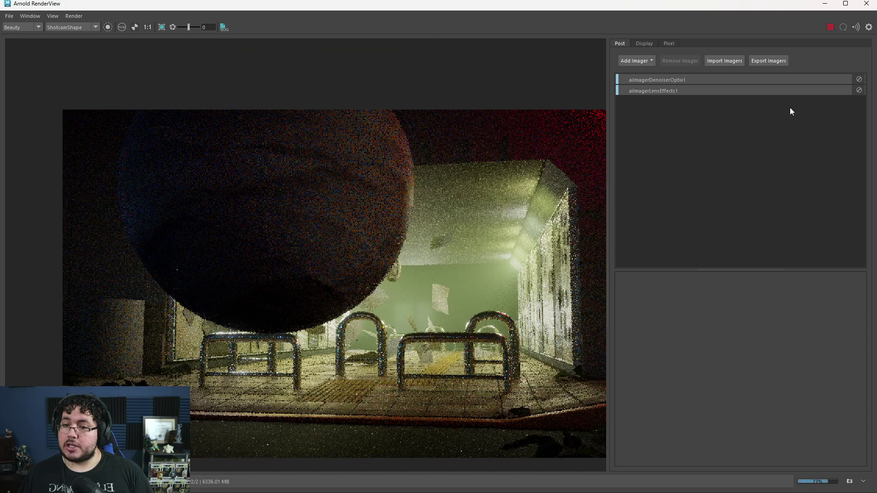
pyautogui.click(831, 31)
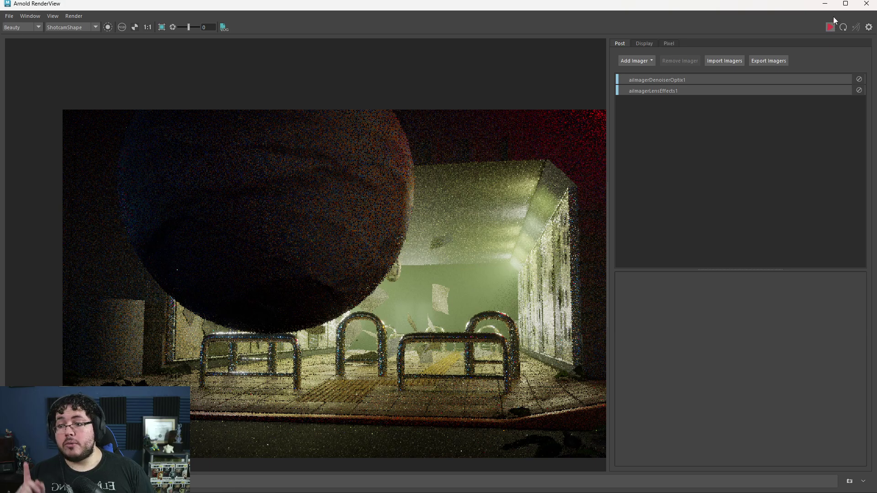
pyautogui.click(825, 4)
# - Replace the base color image of M_Paper with assets\Tunnel\PaperColor.jpg and restart the Arnold render
pyautogui.click(798, 93)
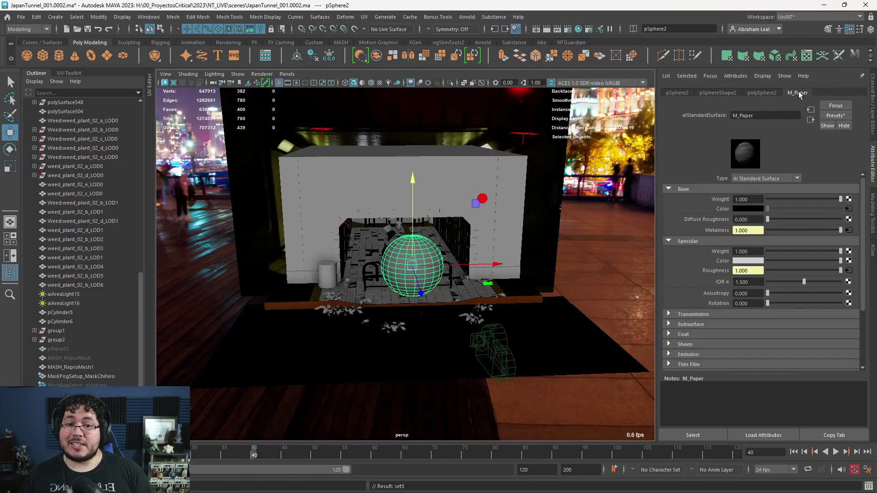
pyautogui.click(848, 209)
pyautogui.click(714, 93)
pyautogui.click(697, 94)
pyautogui.click(836, 195)
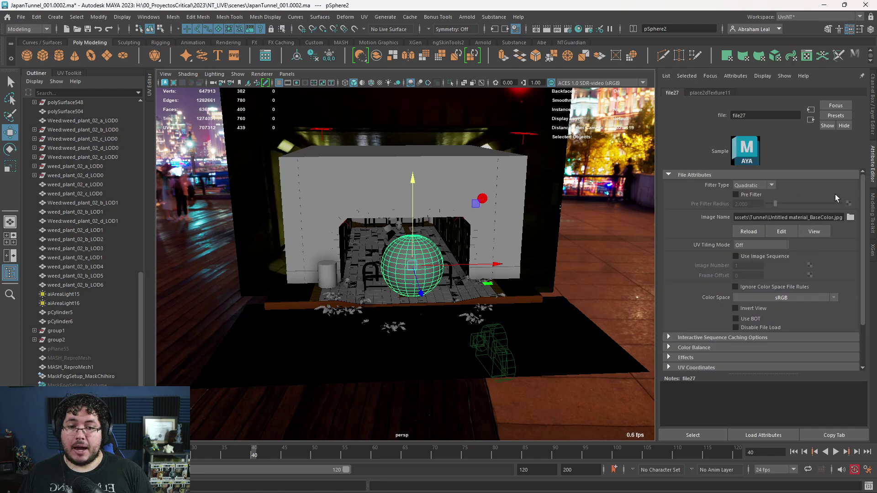
pyautogui.click(850, 218)
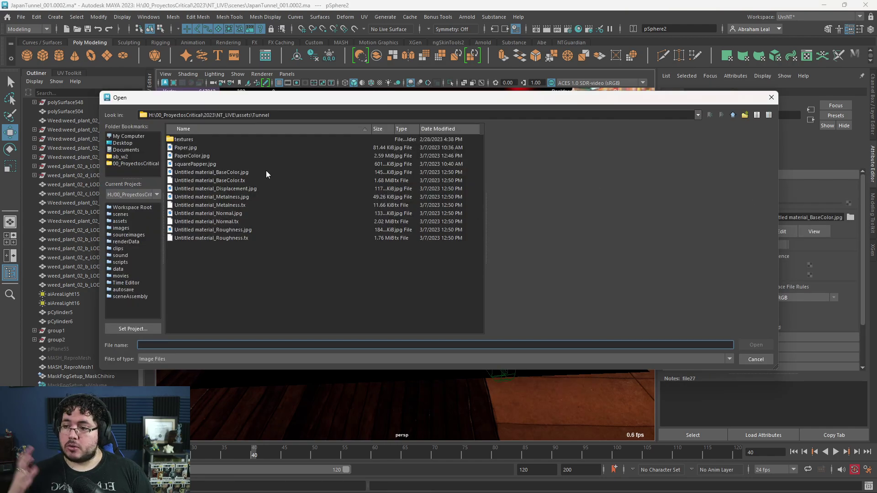
pyautogui.click(196, 156)
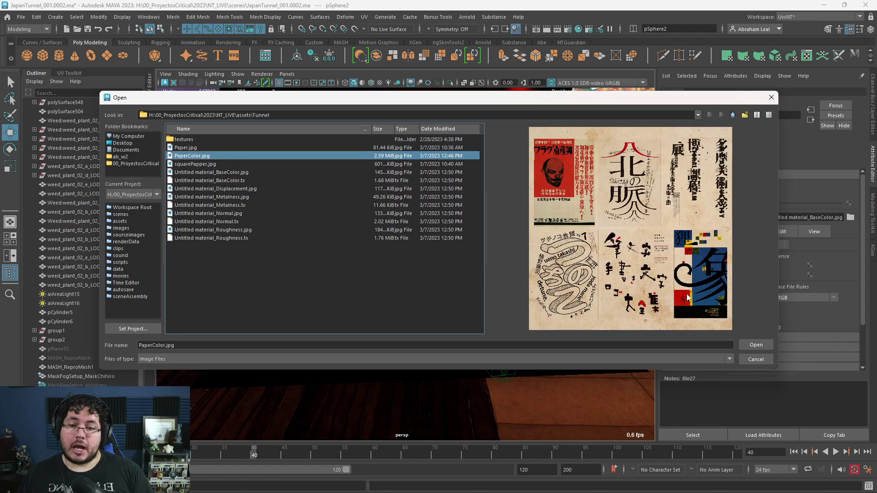
pyautogui.click(756, 345)
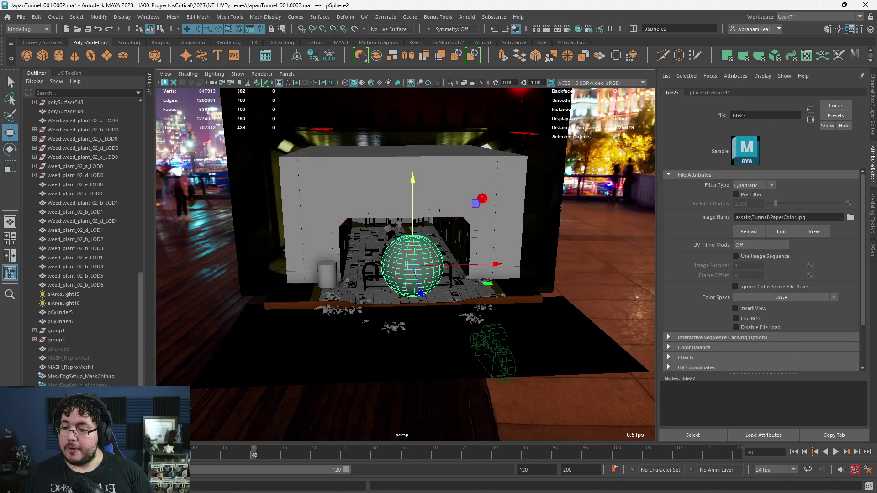
pyautogui.hotkey('alt', 'Tab')
pyautogui.click(830, 27)
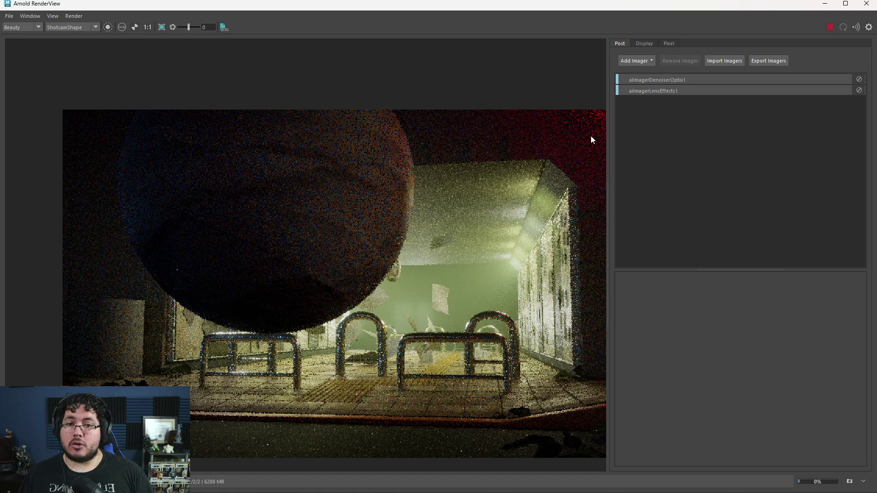
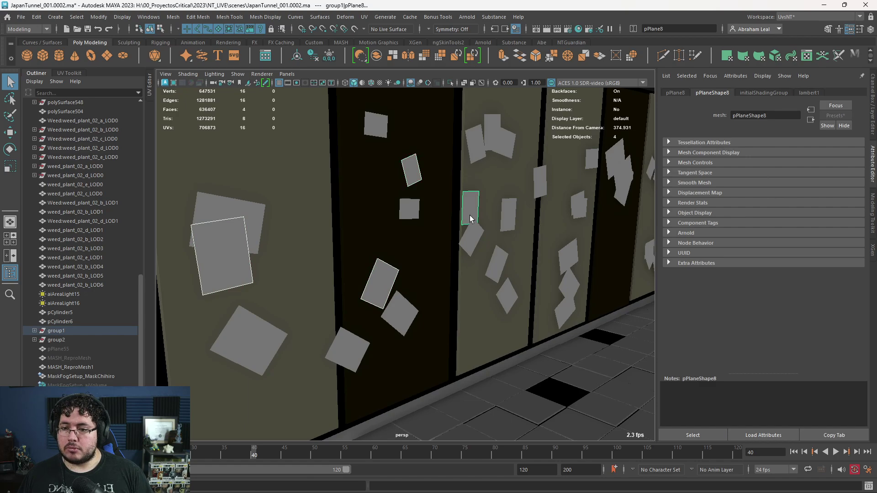
# - Open the UV Editor for the five selected wall sheets and assign them the existing M_Paper material
pyautogui.click(365, 17)
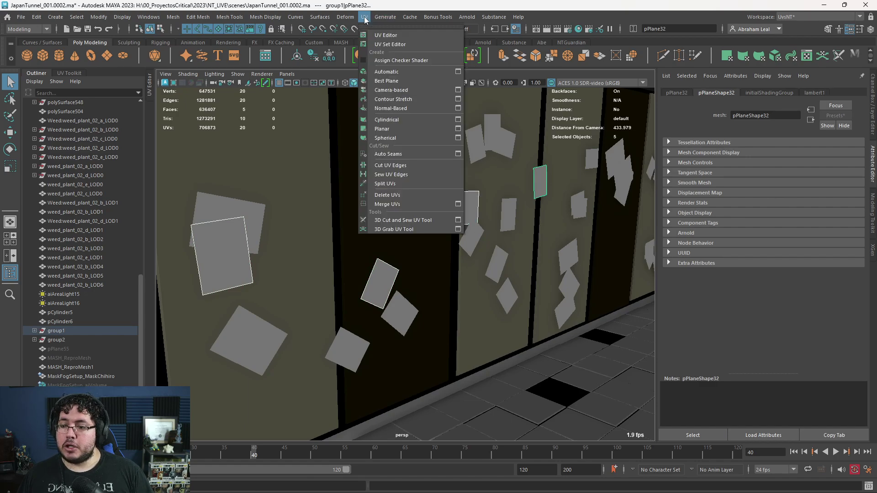
pyautogui.click(384, 34)
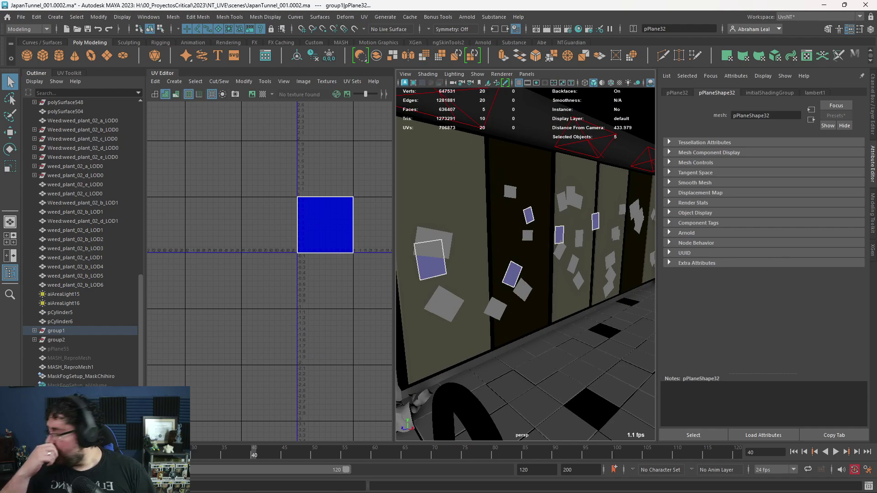
pyautogui.rightClick(434, 270)
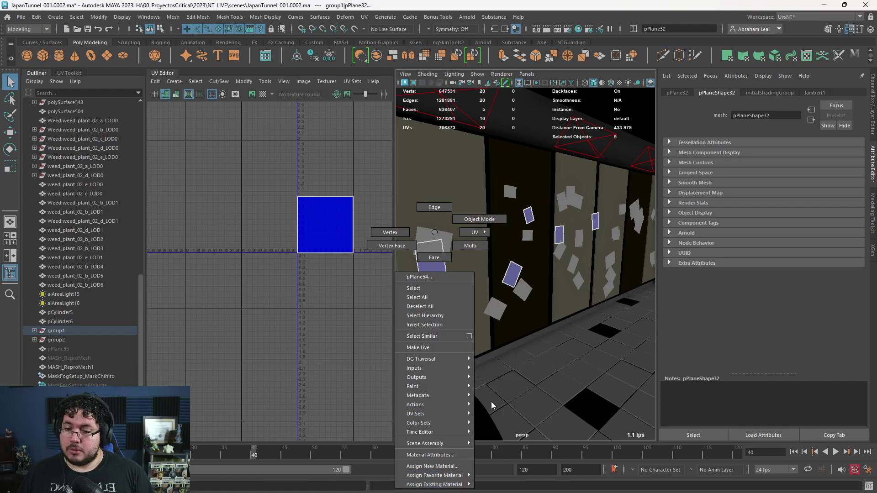
pyautogui.moveTo(434, 484)
pyautogui.click(512, 325)
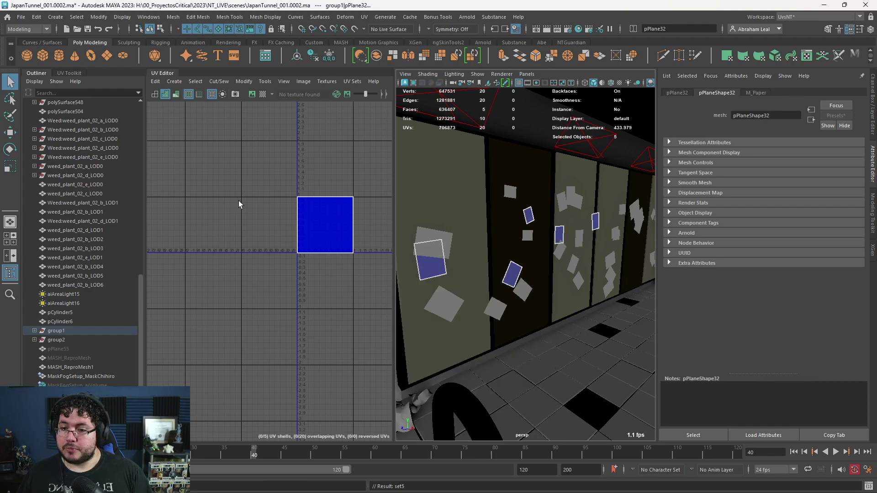
# - Show the PaperColor.jpg texture behind the sheets' UV shells in the UV Editor
pyautogui.scroll(2, 336, 215)
pyautogui.keyDown('alt'); pyautogui.moveTo(316, 158); pyautogui.dragTo(264, 156, button='middle'); pyautogui.keyUp('alt')
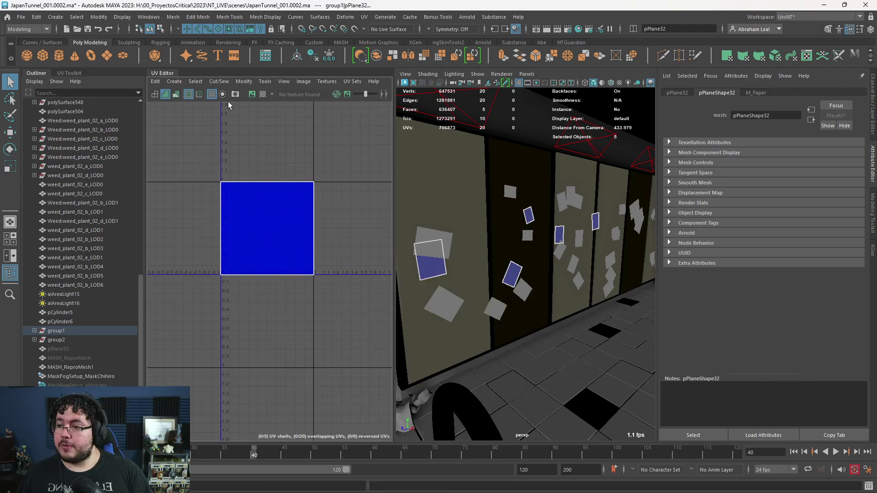
pyautogui.click(251, 95)
pyautogui.scroll(1, 277, 190)
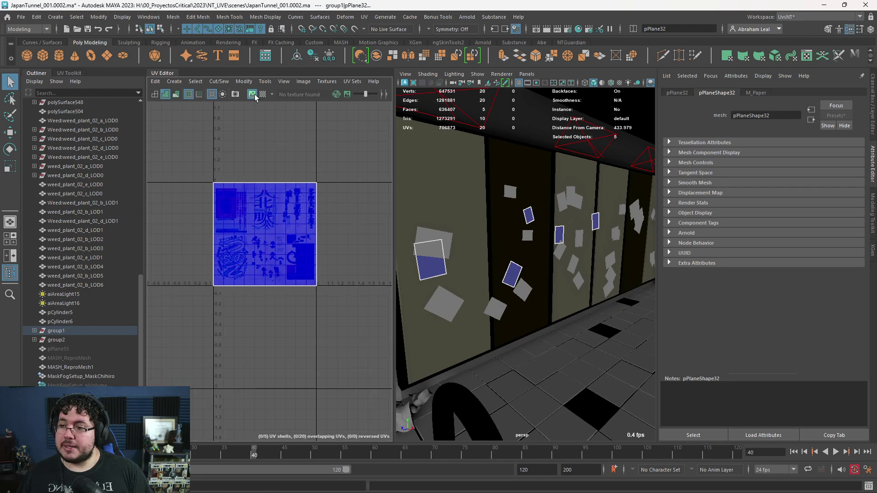
# - Select all the overlapping UV shells and move them off the texture to its left side
pyautogui.click(288, 158)
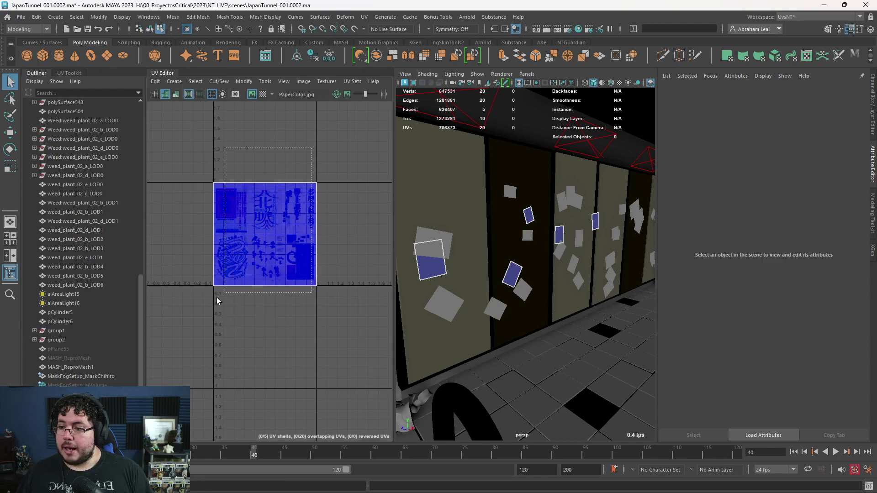
pyautogui.moveTo(217, 299); pyautogui.dragTo(323, 171)
pyautogui.press('w')
pyautogui.moveTo(348, 235); pyautogui.dragTo(227, 238)
# - Move the large front sheet's UV shell back onto the texture and scale it down over the red portrait poster
pyautogui.keyDown('alt'); pyautogui.moveTo(227, 238); pyautogui.dragTo(302, 248, button='middle'); pyautogui.keyUp('alt')
pyautogui.click(302, 248)
pyautogui.click(239, 258)
pyautogui.moveTo(277, 245); pyautogui.dragTo(359, 245)
pyautogui.scroll(3, 330, 227)
pyautogui.press('r')
pyautogui.scroll(-2, 272, 270)
pyautogui.moveTo(263, 270); pyautogui.dragTo(270, 235)
pyautogui.press('w')
pyautogui.press('r')
pyautogui.moveTo(274, 238); pyautogui.dragTo(249, 238)
pyautogui.moveTo(359, 237); pyautogui.dragTo(354, 241)
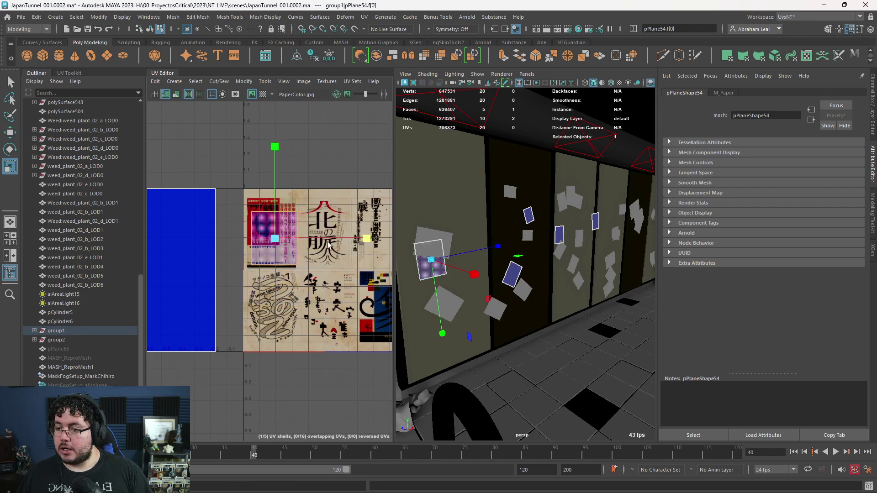
pyautogui.press('w')
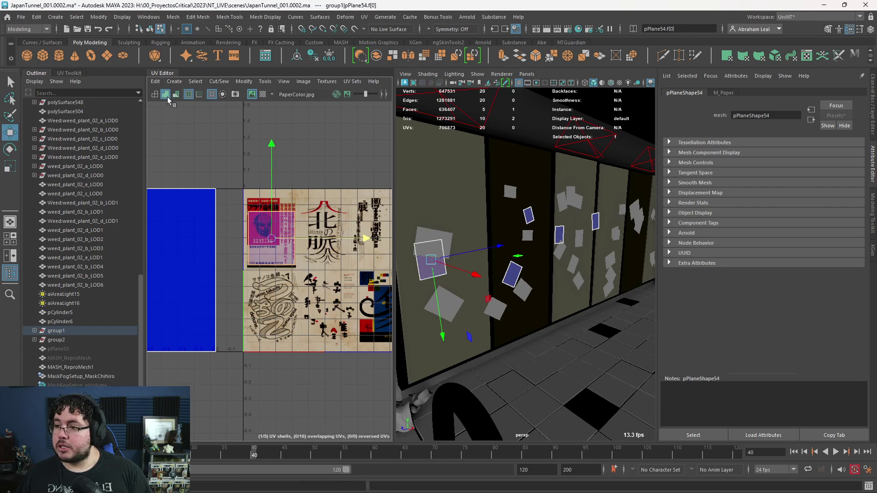
# - Compare the wireframe, shaded and distortion displays of the UV shells, ending on the shaded display
pyautogui.click(155, 95)
pyautogui.scroll(3, 286, 183)
pyautogui.scroll(-2, 261, 201)
pyautogui.keyDown('alt'); pyautogui.moveTo(254, 187); pyautogui.dragTo(268, 177, button='middle'); pyautogui.keyUp('alt')
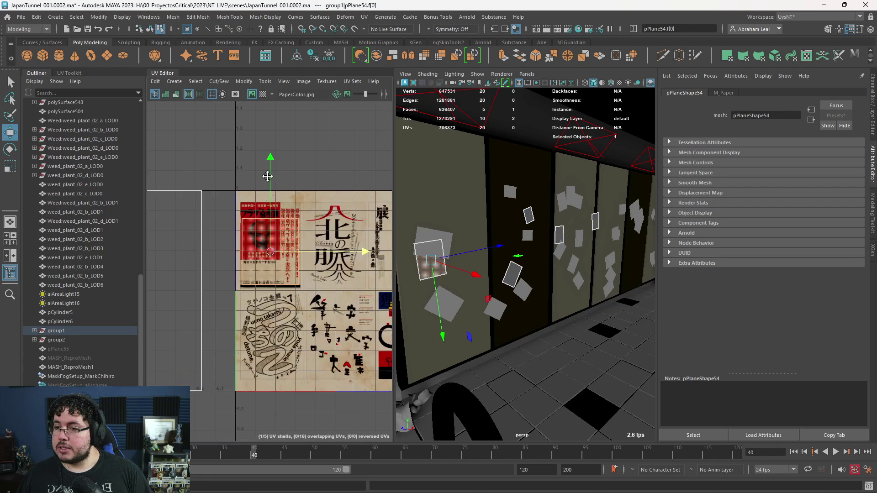
pyautogui.scroll(2, 228, 155)
pyautogui.click(166, 95)
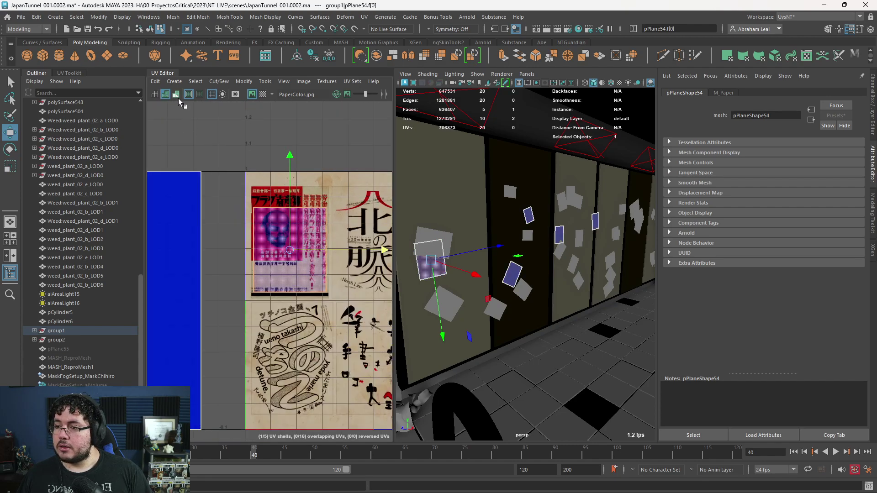
pyautogui.click(176, 97)
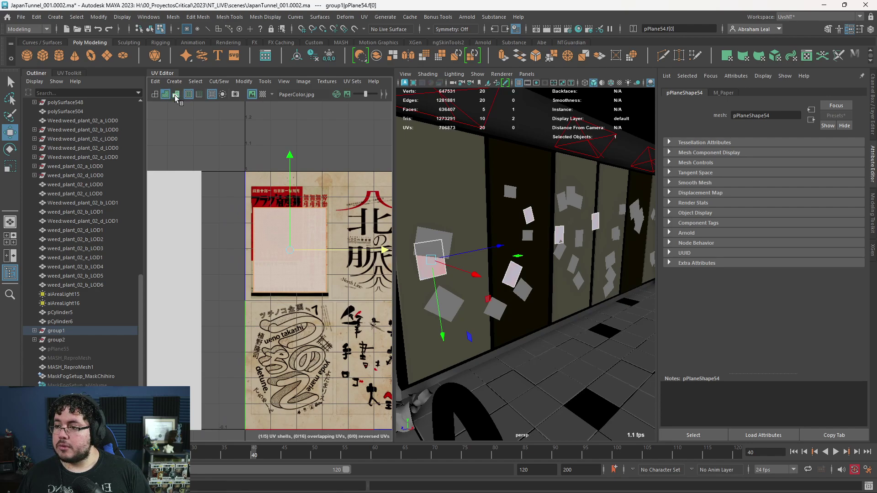
pyautogui.click(175, 95)
# - Stretch and reposition the front sheet's UV shell until it fits the red portrait poster
pyautogui.press('r')
pyautogui.moveTo(290, 159); pyautogui.dragTo(288, 145)
pyautogui.press('w')
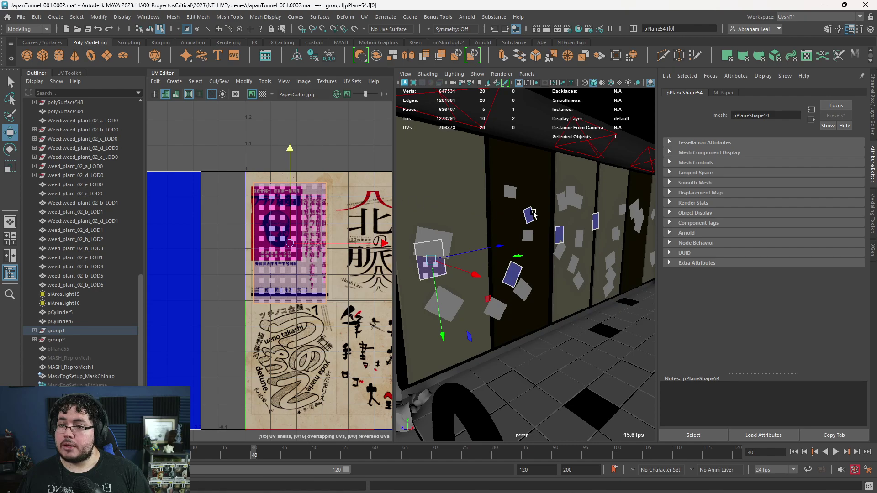
pyautogui.scroll(3, 373, 230)
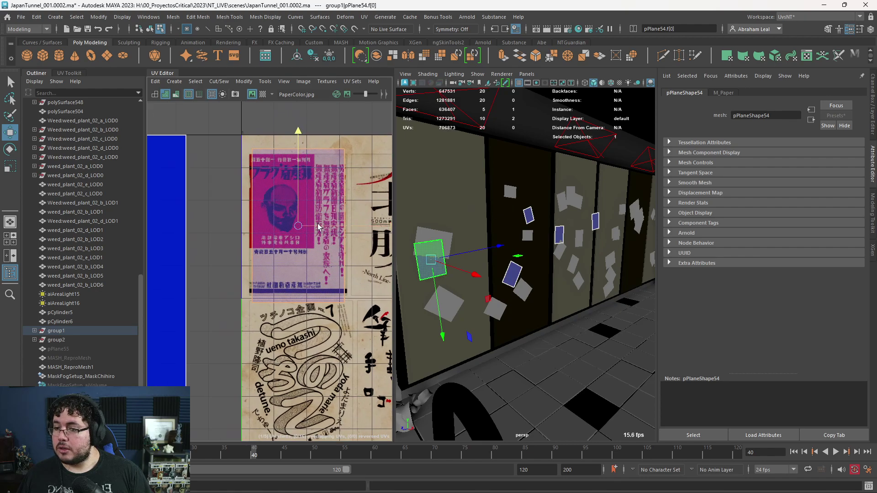
pyautogui.press('r')
pyautogui.press('w')
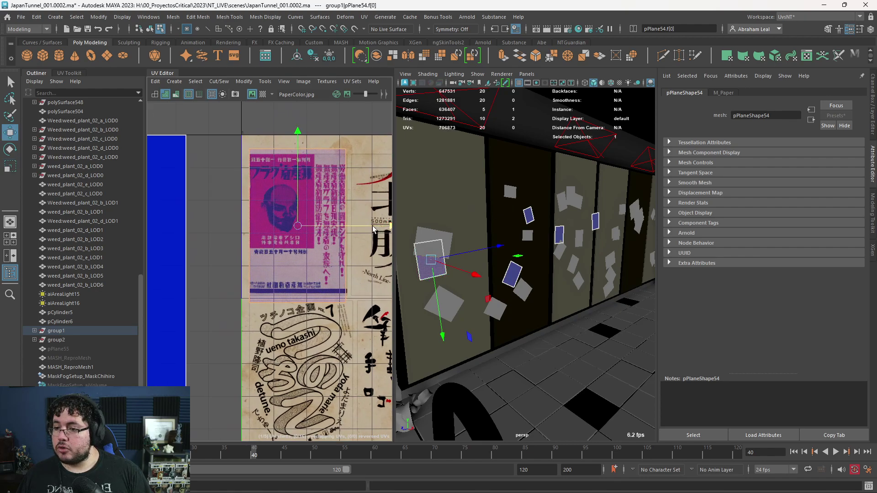
pyautogui.scroll(-2, 372, 226)
pyautogui.keyDown('alt'); pyautogui.moveTo(262, 215); pyautogui.dragTo(281, 192, button='middle'); pyautogui.keyUp('alt')
# - Move the second sheet's UV shell onto the texture and scale it down over the North Line poster
pyautogui.click(242, 217)
pyautogui.scroll(-3, 307, 231)
pyautogui.keyDown('alt'); pyautogui.moveTo(297, 233); pyautogui.dragTo(239, 215, button='middle'); pyautogui.keyUp('alt')
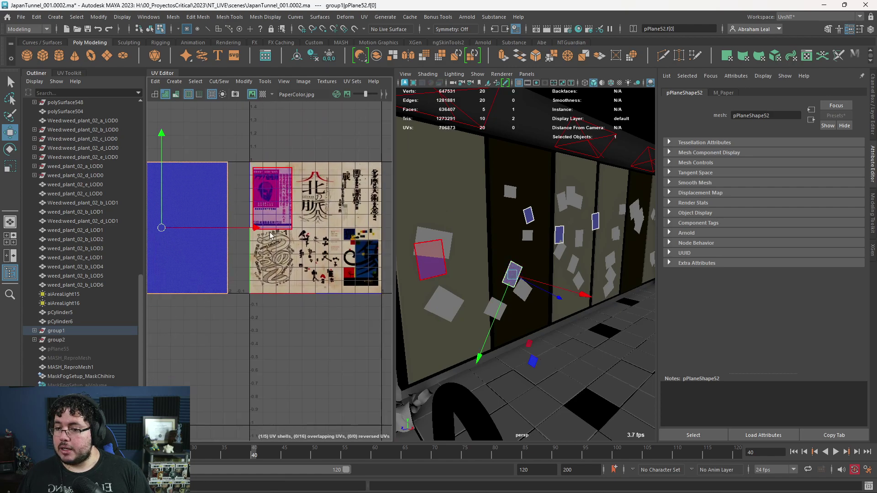
pyautogui.moveTo(262, 229); pyautogui.dragTo(384, 231)
pyautogui.keyDown('alt'); pyautogui.moveTo(379, 231); pyautogui.dragTo(318, 230, button='middle'); pyautogui.keyUp('alt')
pyautogui.press('r')
pyautogui.moveTo(227, 228); pyautogui.dragTo(253, 202)
pyautogui.press('w')
pyautogui.press('r')
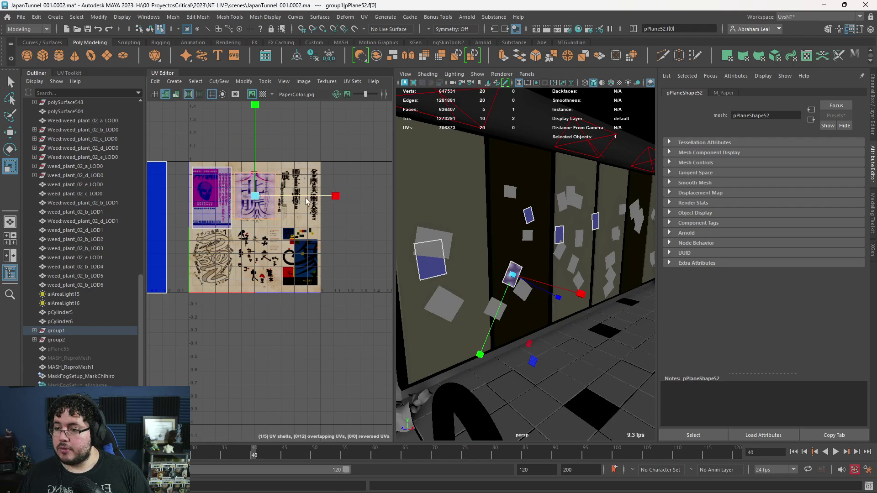
# - Nudge the second sheet's UV shell down and stretch it vertically to fit the North Line poster
pyautogui.scroll(5, 252, 188)
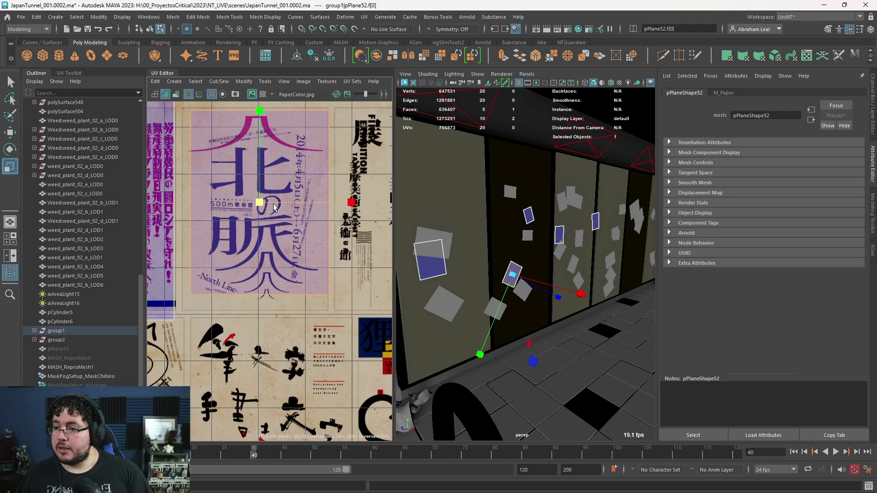
pyautogui.press('w')
pyautogui.moveTo(260, 204); pyautogui.dragTo(260, 210)
pyautogui.press('r')
pyautogui.moveTo(260, 117); pyautogui.dragTo(260, 111)
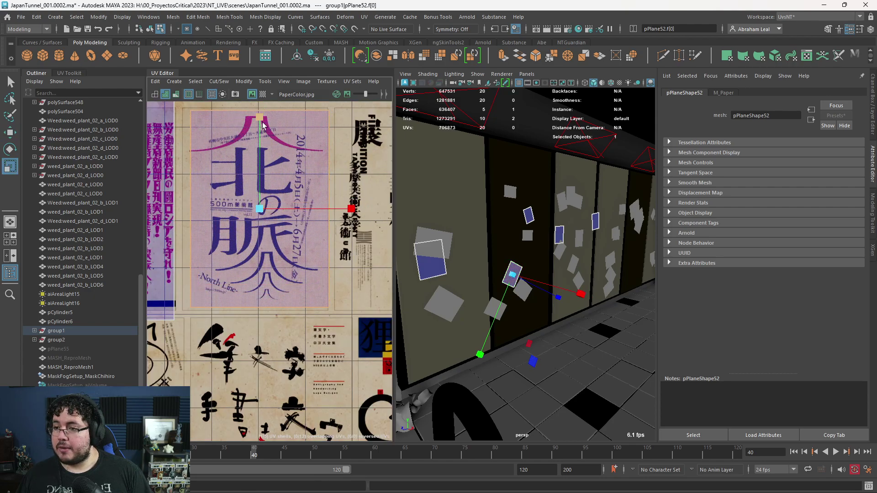
# - Select the third sheet's UV shell, pPlane5, and move it onto the blue and red poster in the texture's lower-right corner
pyautogui.press('w')
pyautogui.scroll(-4, 325, 207)
pyautogui.keyDown('alt'); pyautogui.moveTo(321, 212); pyautogui.dragTo(334, 204, button='middle'); pyautogui.keyUp('alt')
pyautogui.click(181, 229)
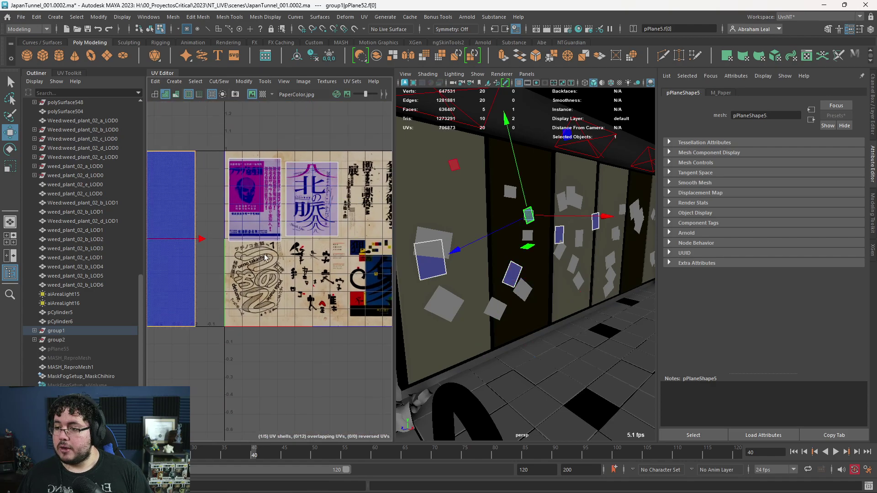
pyautogui.scroll(-2, 274, 238)
pyautogui.moveTo(168, 239); pyautogui.dragTo(359, 267)
pyautogui.keyDown('alt'); pyautogui.moveTo(362, 254); pyautogui.dragTo(325, 254, button='middle'); pyautogui.keyUp('alt')
pyautogui.scroll(4, 324, 253)
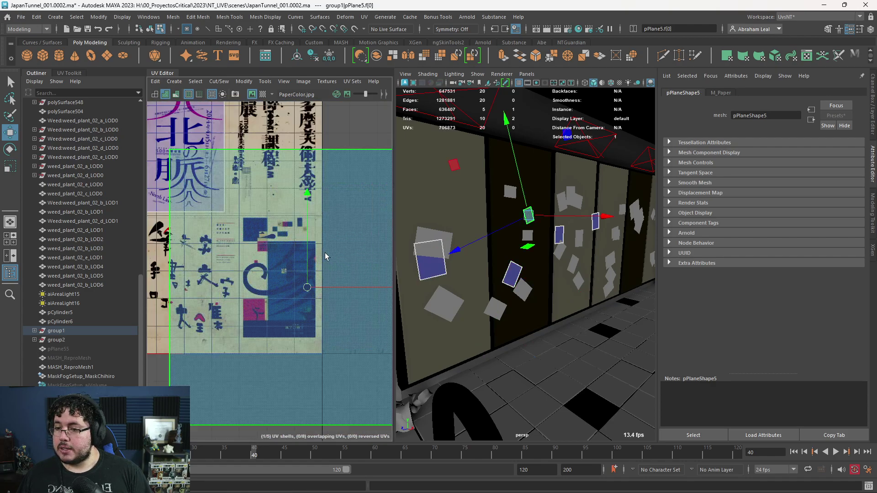
# - Scale the pPlane5 UV shell down and narrow it to the width of the blue and red poster
pyautogui.scroll(2, 324, 255)
pyautogui.press('r')
pyautogui.moveTo(302, 297); pyautogui.dragTo(273, 301)
pyautogui.press('w')
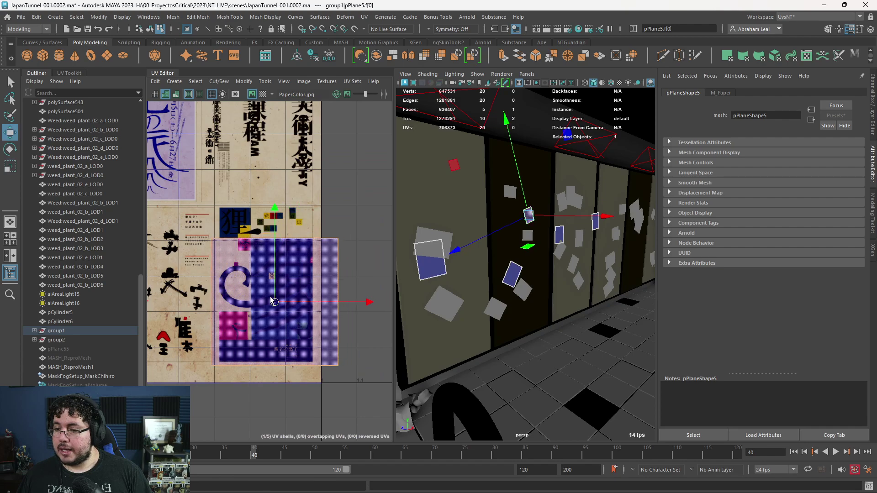
pyautogui.press('r')
pyautogui.moveTo(356, 304); pyautogui.dragTo(329, 303)
pyautogui.press('w')
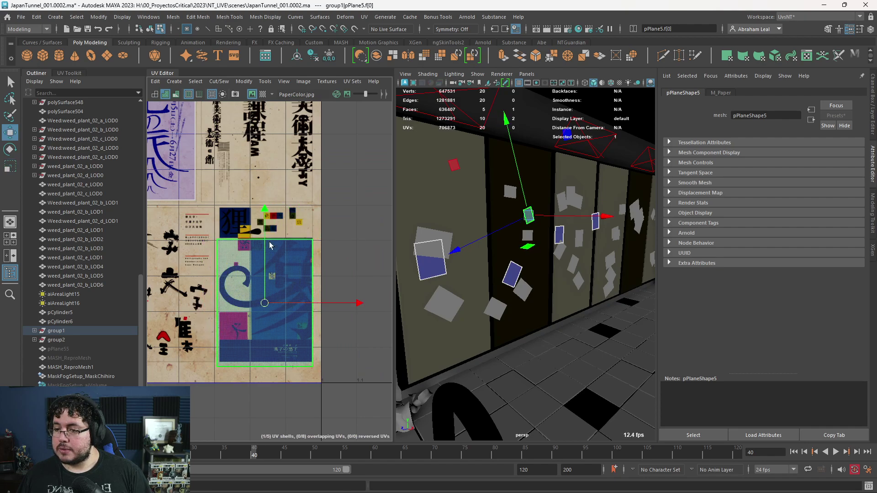
# - Raise the pPlane5 UV shell and adjust its height so it covers the whole blue and red poster
pyautogui.press('r')
pyautogui.press('w')
pyautogui.moveTo(263, 210)
pyautogui.mouseDown()
pyautogui.moveTo(262, 185)
pyautogui.moveTo(262, 194)
pyautogui.mouseUp()
pyautogui.press('r')
pyautogui.press('w')
# - Select the fourth sheet's UV shell, pPlane8, move it onto the poster texture and scale it down to about one poster
pyautogui.keyDown('alt'); pyautogui.moveTo(270, 278); pyautogui.dragTo(337, 253, button='middle'); pyautogui.keyUp('alt')
pyautogui.scroll(-3, 337, 253)
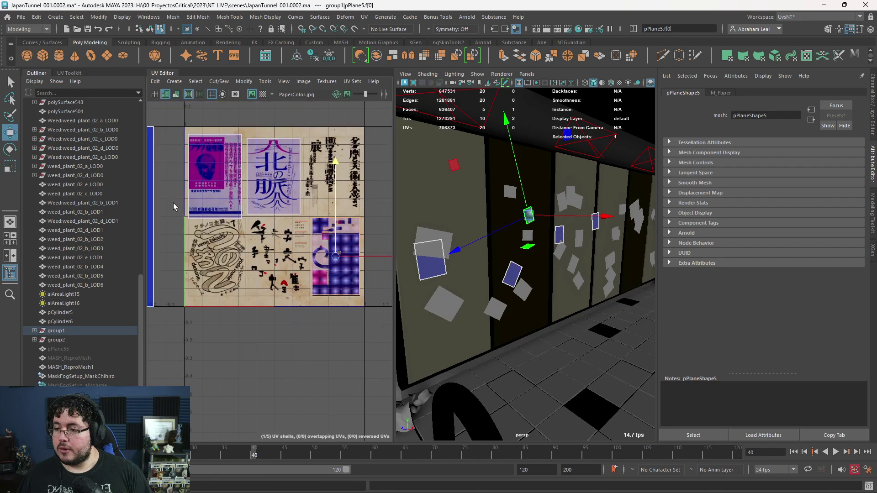
pyautogui.keyDown('alt'); pyautogui.moveTo(173, 203); pyautogui.dragTo(269, 188, button='middle'); pyautogui.keyUp('alt')
pyautogui.click(211, 197)
pyautogui.moveTo(168, 201); pyautogui.dragTo(316, 273)
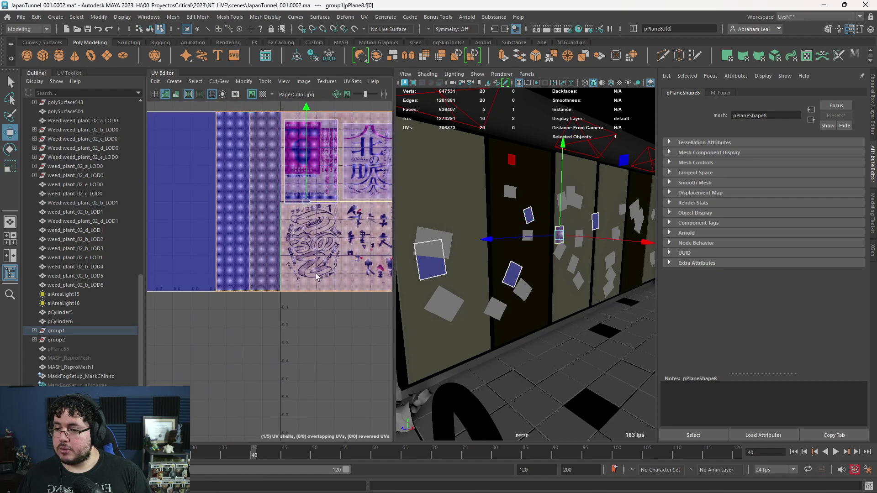
pyautogui.press('r')
pyautogui.moveTo(309, 201); pyautogui.dragTo(237, 186)
# - Place the pPlane8 UV shell over the circular swirl-lettering poster and stretch it vertically to fit
pyautogui.press('w')
pyautogui.moveTo(311, 207); pyautogui.dragTo(313, 244)
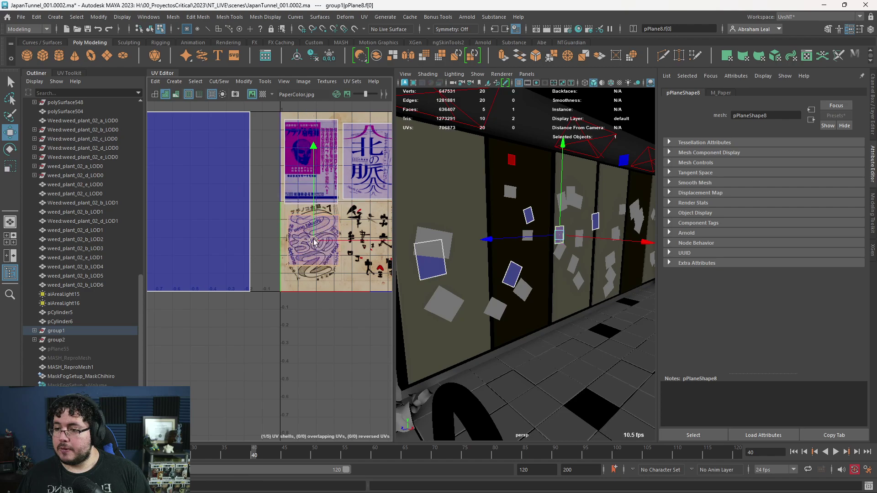
pyautogui.press('r')
pyautogui.moveTo(315, 208); pyautogui.dragTo(312, 146)
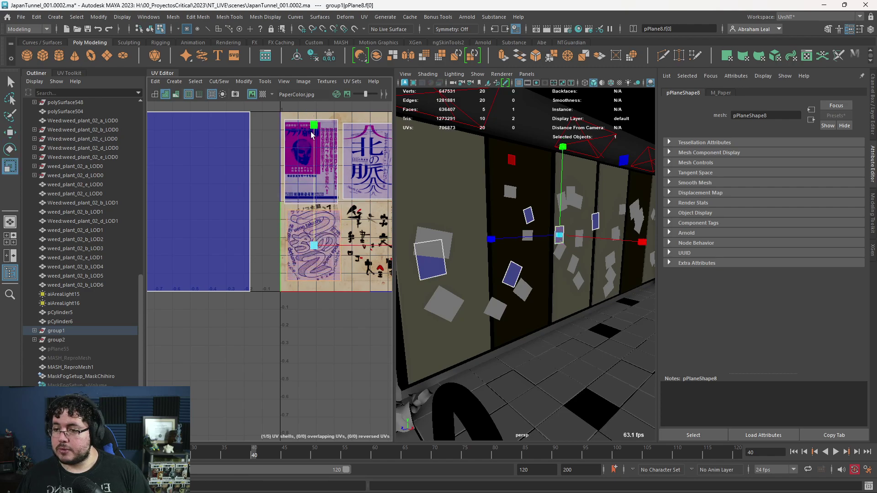
pyautogui.press('w')
# - Select the last sheet's UV shell, pPlane32, and bring it onto the brush-calligraphy poster at a reduced size
pyautogui.click(225, 196)
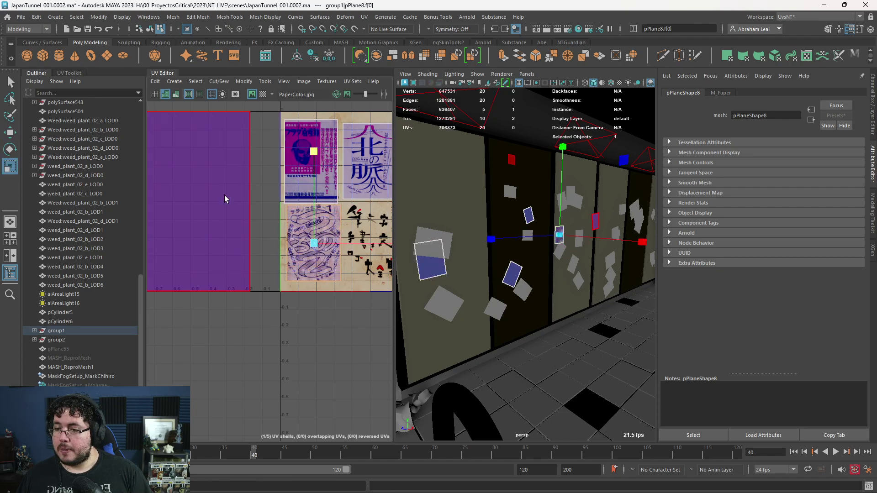
pyautogui.scroll(-5, 226, 201)
pyautogui.moveTo(165, 212); pyautogui.dragTo(199, 229)
pyautogui.scroll(5, 276, 228)
pyautogui.press('r')
pyautogui.press('w')
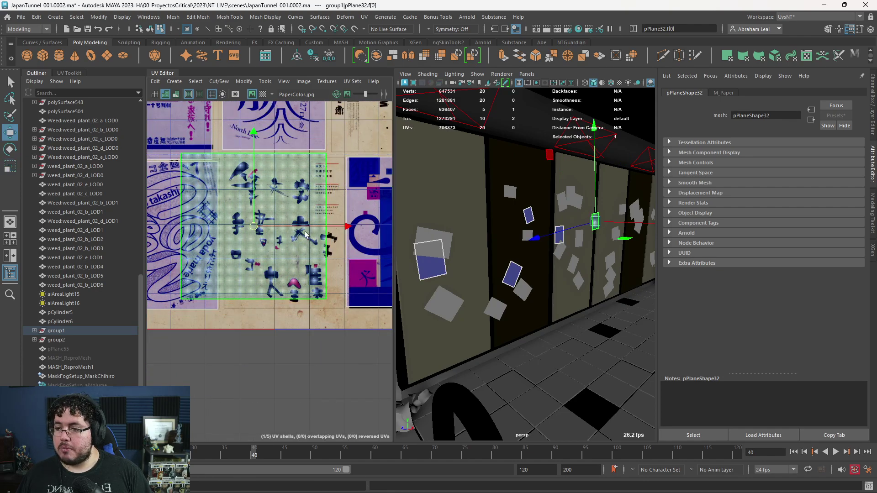
# - Narrow the pPlane32 UV shell and shift it until it fits the brush-calligraphy poster
pyautogui.press('r')
pyautogui.moveTo(346, 226); pyautogui.dragTo(322, 226)
pyautogui.press('w')
pyautogui.moveTo(253, 231); pyautogui.dragTo(279, 236)
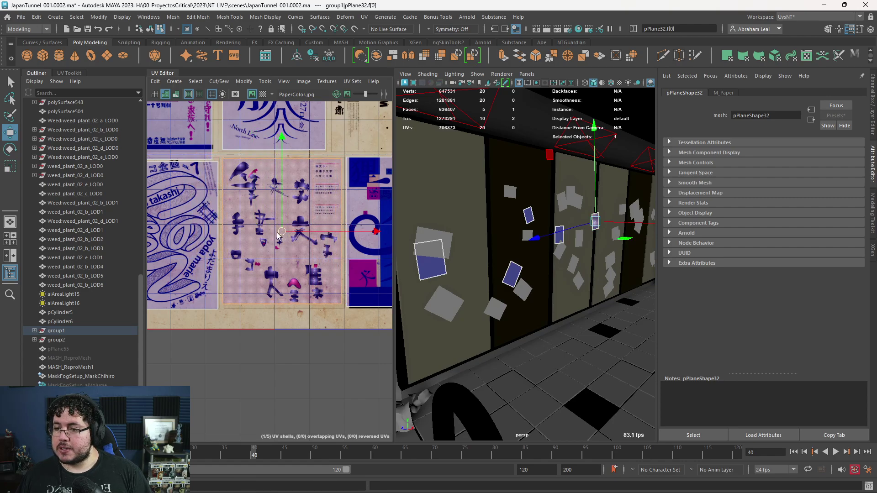
# - Return to object mode, move the selection to the sky dome light and collapse the UV Editor
pyautogui.click(529, 201)
pyautogui.scroll(-8, 493, 242)
pyautogui.moveTo(517, 252); pyautogui.dragTo(562, 199, button='right')
pyautogui.click(562, 201)
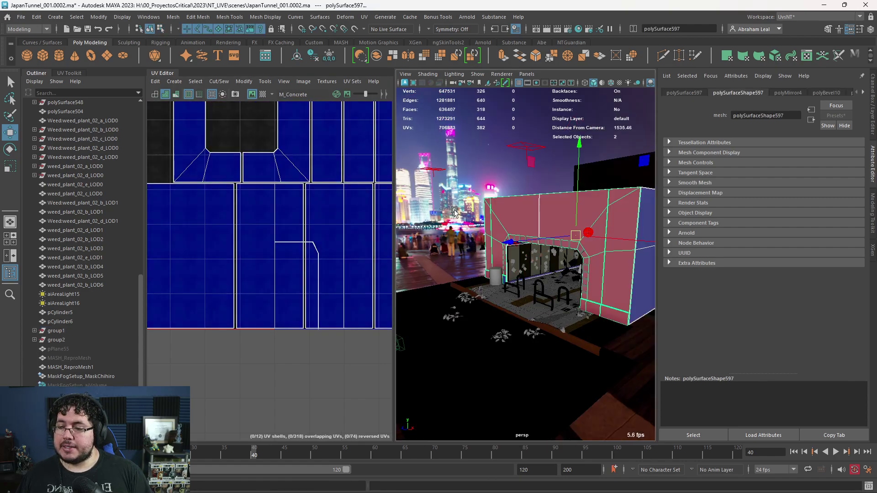
pyautogui.click(441, 191)
pyautogui.click(170, 74)
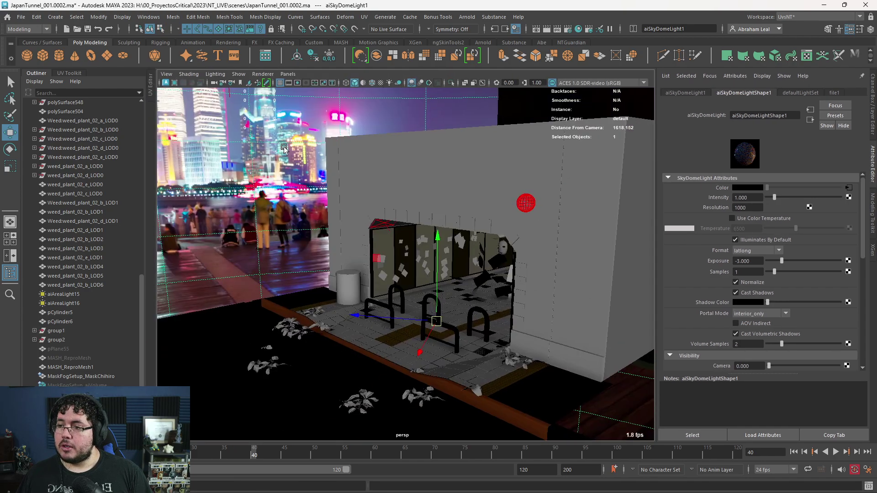
# - Save the scene with the Channel Box shown and switch to Arnold RenderView to render the Shotcam view
pyautogui.hotkey('ctrl', 'a')
pyautogui.hotkey('ctrl', 's')
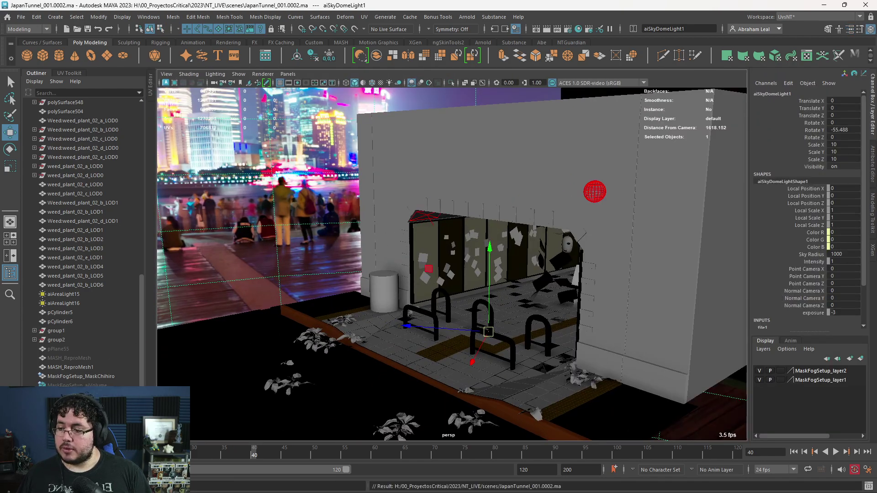
pyautogui.hotkey('alt', 'Tab')
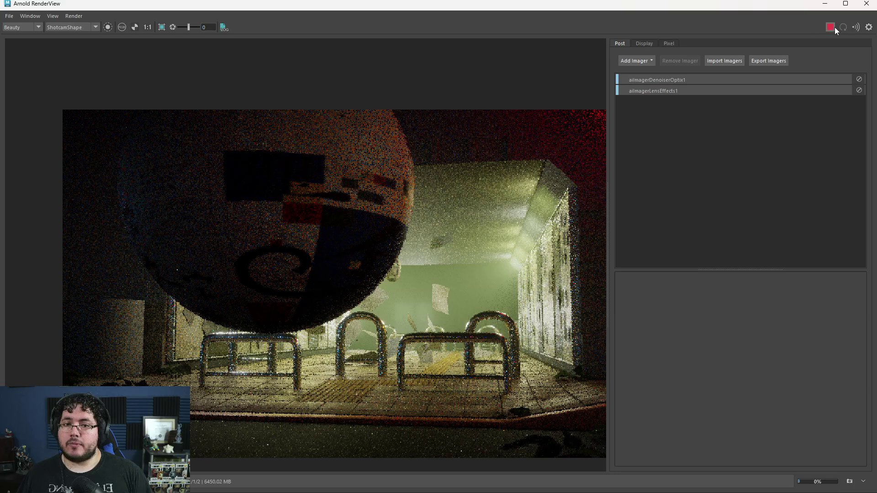
# - Examine the wall sheets in the render close up and in the full frame for poster mapping and legibility, then return to Maya
pyautogui.scroll(5, 189, 297)
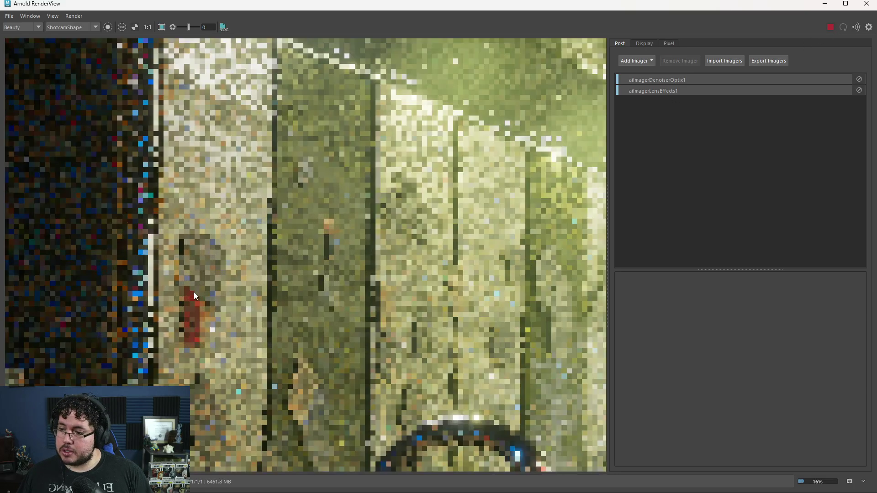
pyautogui.scroll(-3, 308, 274)
pyautogui.scroll(2, 319, 327)
pyautogui.moveTo(319, 327); pyautogui.dragTo(290, 284, button='middle')
pyautogui.scroll(2, 302, 274)
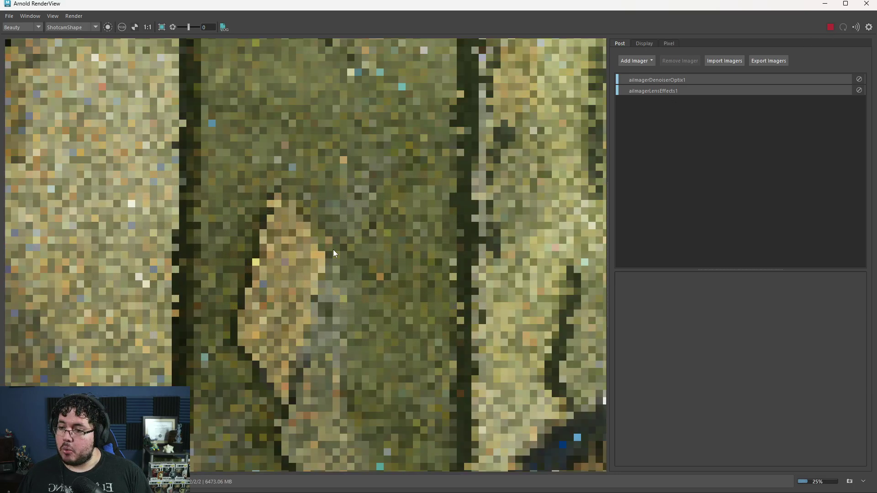
pyautogui.scroll(-3, 332, 238)
pyautogui.scroll(-2, 329, 209)
pyautogui.scroll(3, 317, 210)
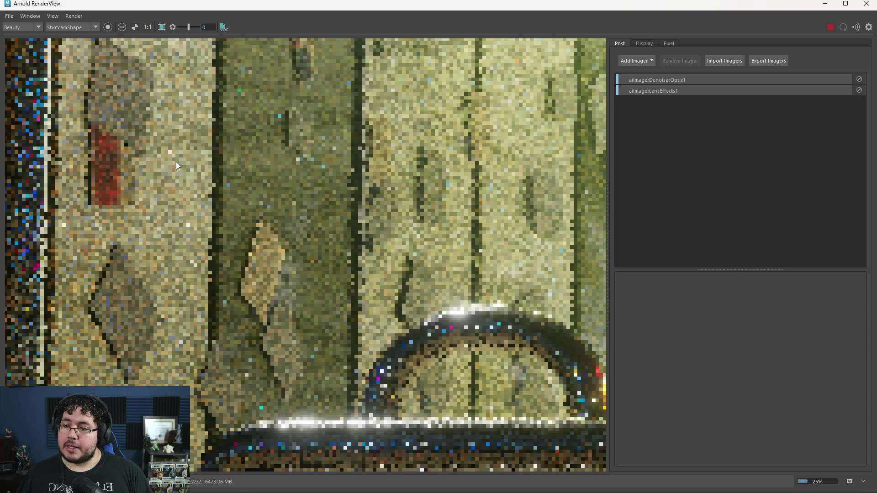
pyautogui.scroll(-4, 273, 232)
pyautogui.scroll(4, 355, 218)
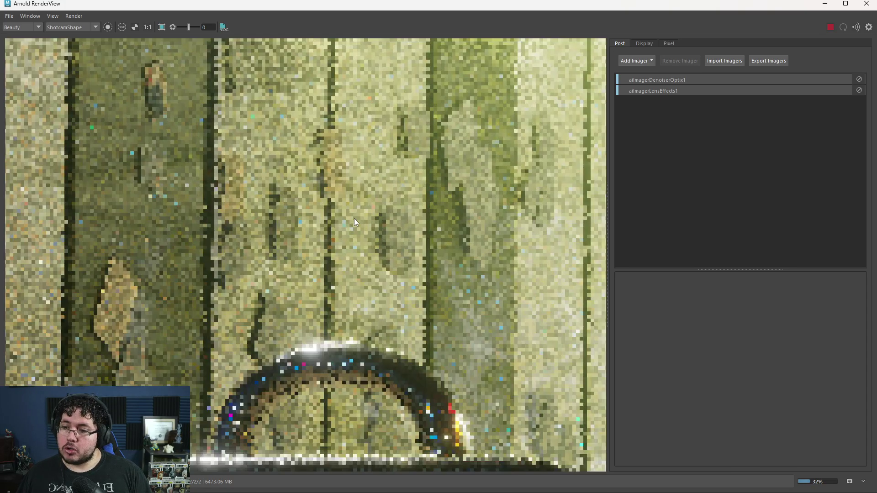
pyautogui.scroll(-4, 354, 219)
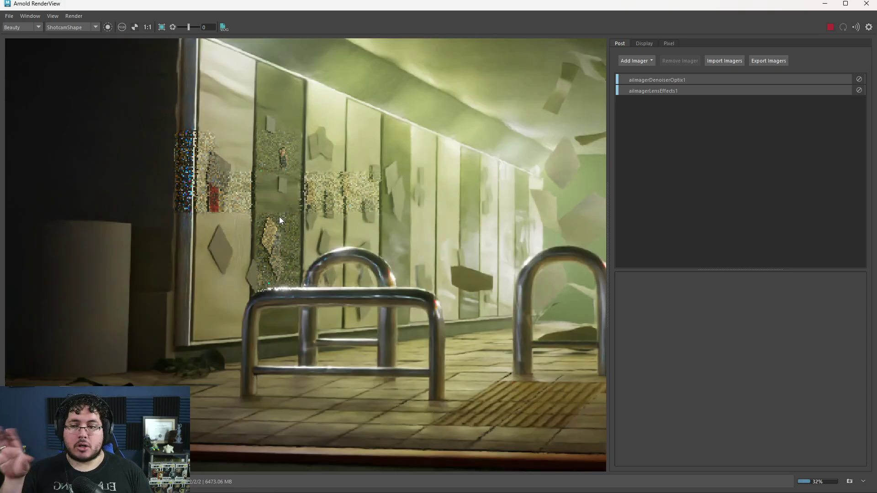
pyautogui.scroll(4, 246, 204)
pyautogui.scroll(-4, 248, 202)
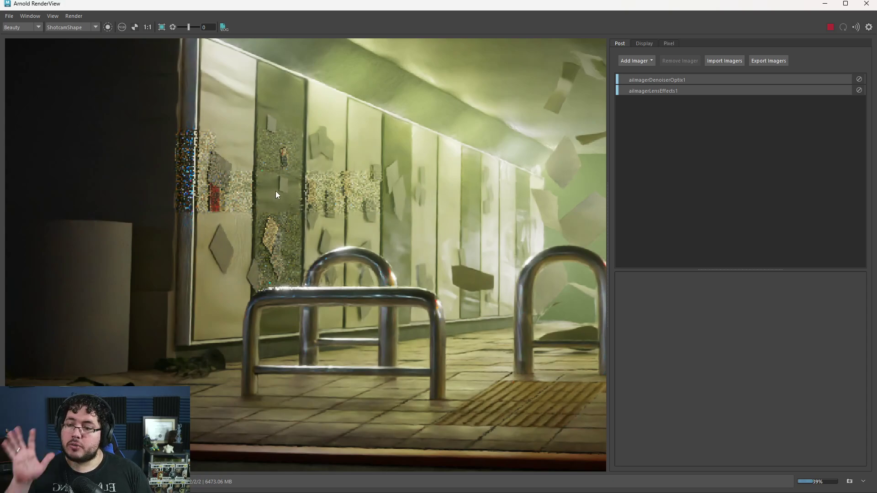
pyautogui.scroll(3, 276, 193)
pyautogui.scroll(-3, 277, 188)
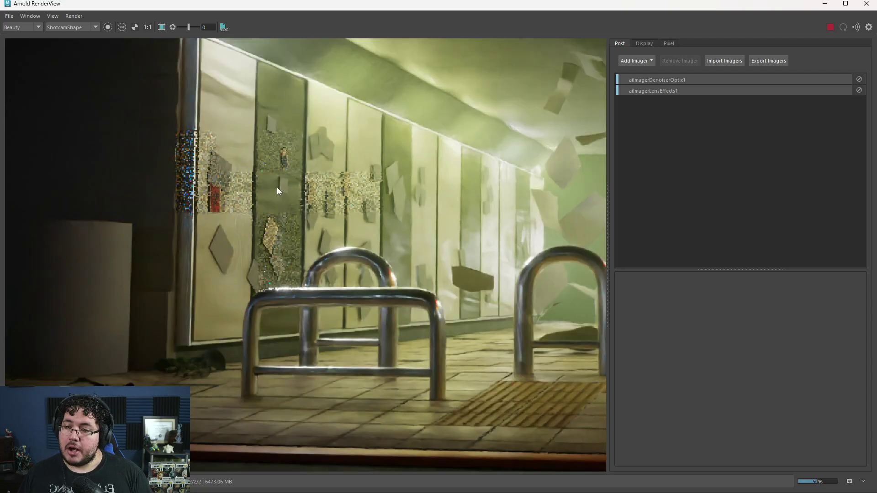
pyautogui.scroll(3, 276, 188)
pyautogui.scroll(-3, 277, 188)
pyautogui.scroll(3, 273, 243)
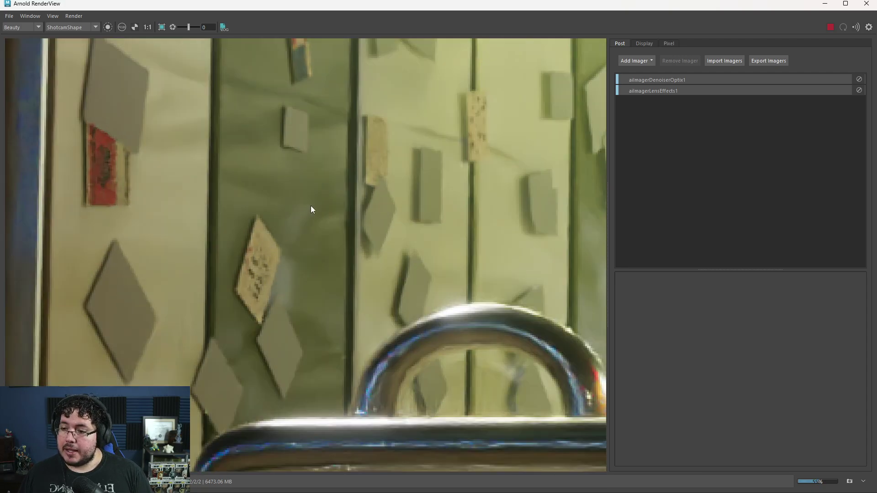
pyautogui.scroll(-4, 328, 203)
pyautogui.scroll(3, 286, 181)
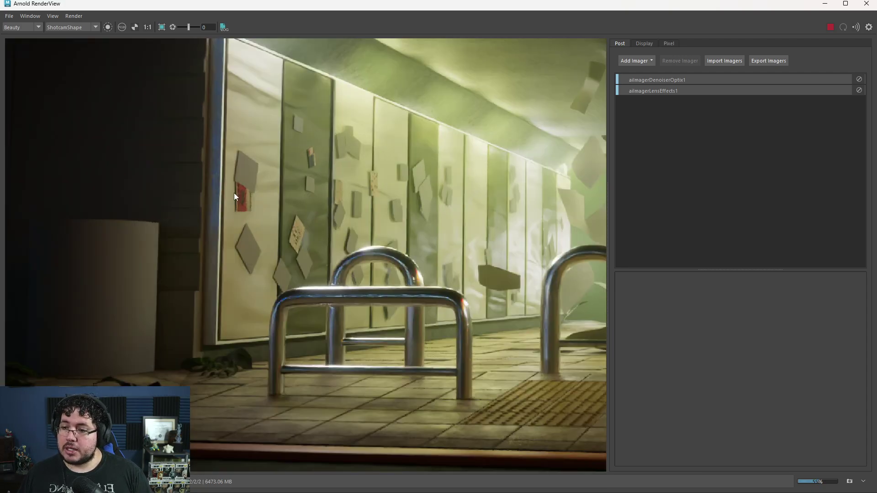
pyautogui.click(825, 3)
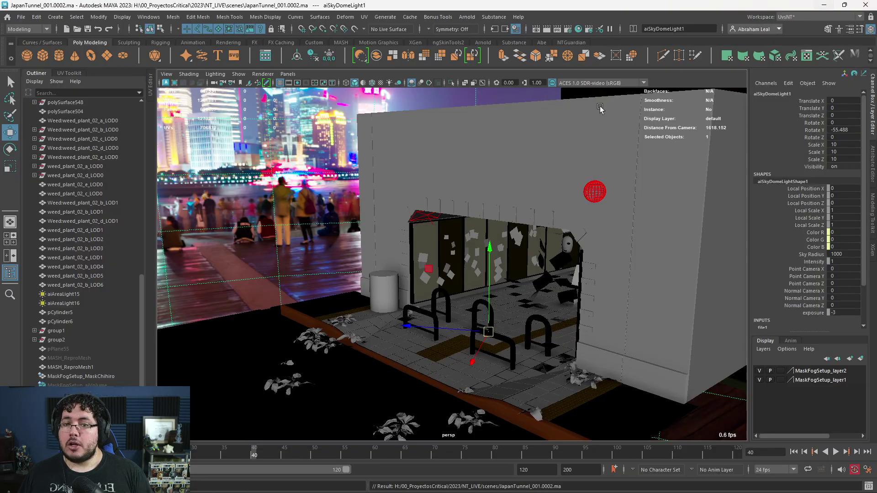
# - Select the front wall sheet carrying the red portrait poster and turn on textured display in the perspective view
pyautogui.keyDown('alt'); pyautogui.moveTo(470, 231); pyautogui.dragTo(498, 215); pyautogui.keyUp('alt')
pyautogui.keyDown('alt'); pyautogui.moveTo(498, 215); pyautogui.dragTo(525, 347, button='right'); pyautogui.keyUp('alt')
pyautogui.keyDown('alt'); pyautogui.moveTo(525, 346); pyautogui.dragTo(548, 342); pyautogui.keyUp('alt')
pyautogui.press('q')
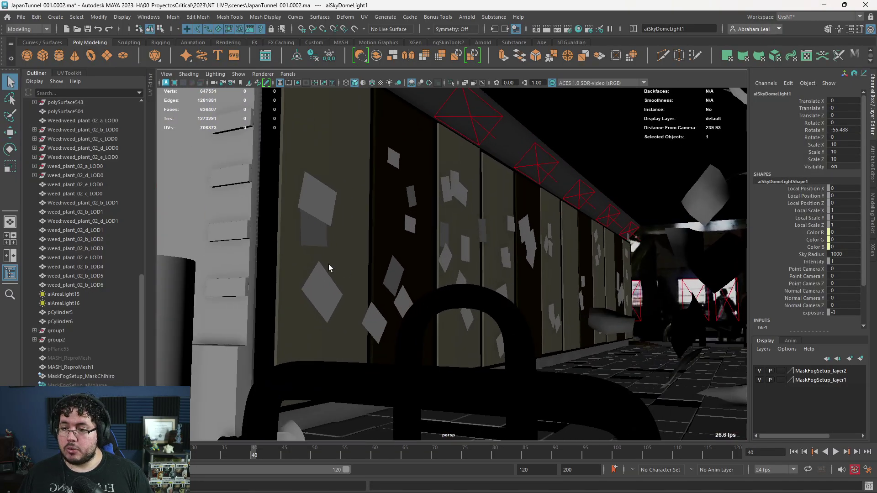
pyautogui.click(316, 231)
pyautogui.keyDown('alt'); pyautogui.moveTo(373, 256); pyautogui.dragTo(426, 284); pyautogui.keyUp('alt')
pyautogui.press('6')
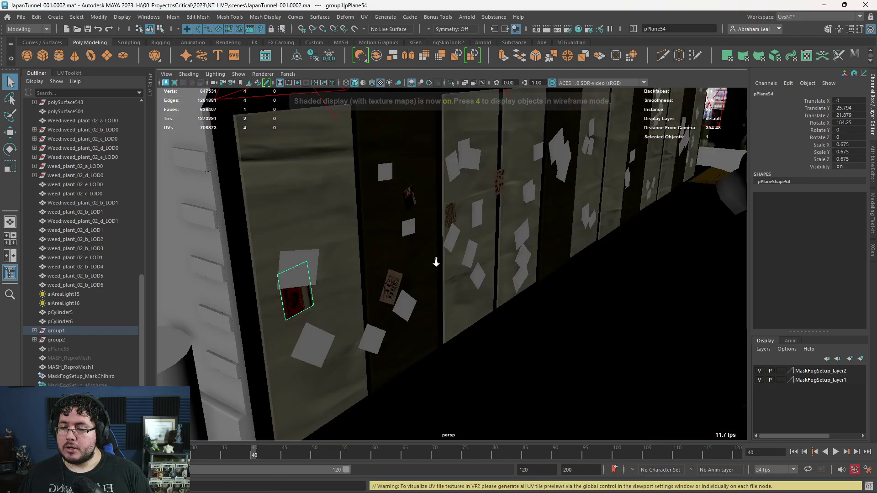
# - Transfer all UV sets from the red poster sheet to the small blank sheet pPlane7 on the third panel, using Topology sample space
pyautogui.keyDown('alt'); pyautogui.moveTo(435, 262); pyautogui.dragTo(411, 259, button='right'); pyautogui.keyUp('alt')
pyautogui.keyDown('alt'); pyautogui.moveTo(410, 259); pyautogui.dragTo(426, 294); pyautogui.keyUp('alt')
pyautogui.keyDown('alt'); pyautogui.moveTo(426, 293); pyautogui.dragTo(444, 292, button='right'); pyautogui.keyUp('alt')
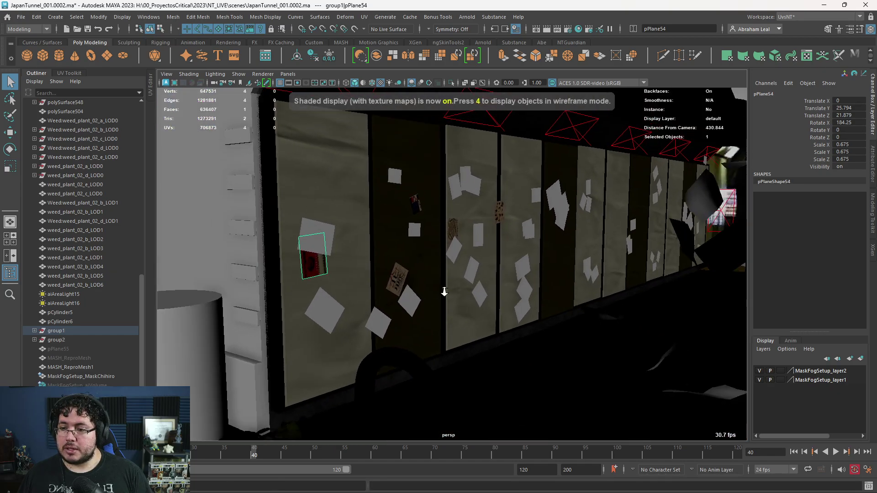
pyautogui.keyDown('alt'); pyautogui.moveTo(456, 305); pyautogui.dragTo(443, 292, button='middle'); pyautogui.keyUp('alt')
pyautogui.keyDown('alt'); pyautogui.moveTo(443, 292); pyautogui.dragTo(423, 288); pyautogui.keyUp('alt')
pyautogui.keyDown('alt'); pyautogui.moveTo(320, 255); pyautogui.dragTo(458, 305, button='right'); pyautogui.keyUp('alt')
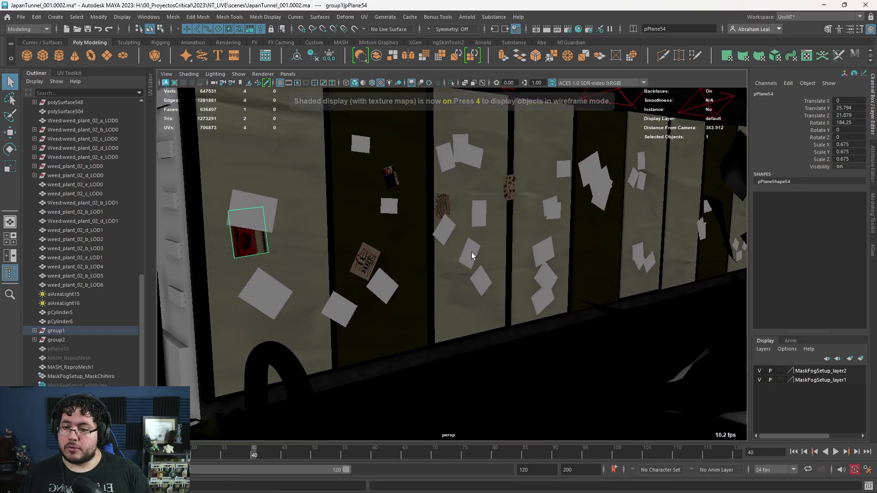
pyautogui.keyDown('shift'); pyautogui.click(472, 256); pyautogui.keyUp('shift')
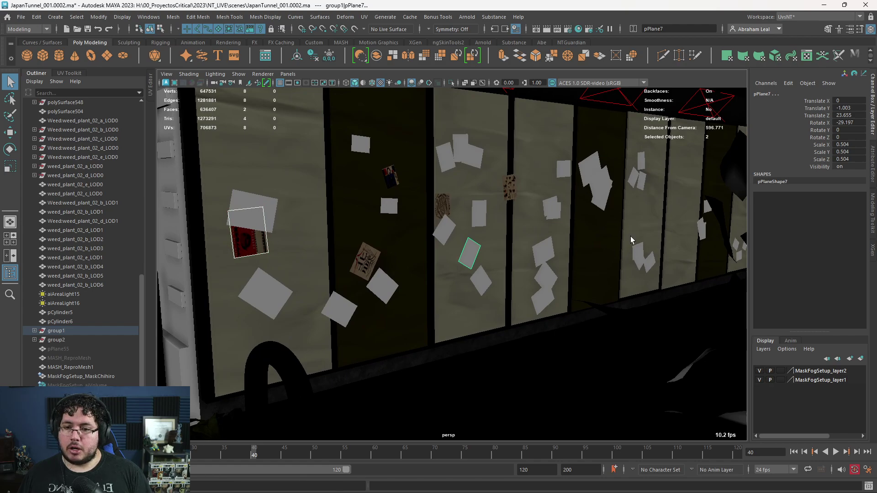
pyautogui.keyDown('alt'); pyautogui.moveTo(631, 240); pyautogui.dragTo(615, 219, button='middle'); pyautogui.keyUp('alt')
pyautogui.keyDown('alt'); pyautogui.moveTo(615, 218); pyautogui.dragTo(473, 201, button='right'); pyautogui.keyUp('alt')
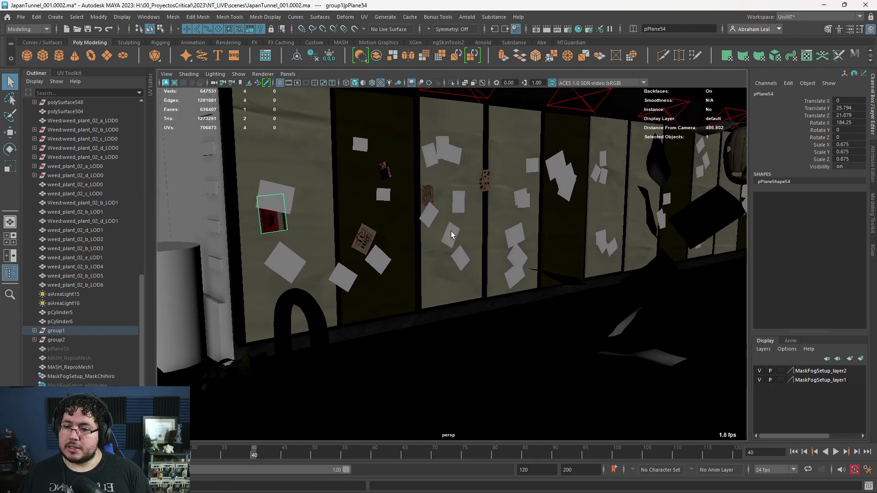
pyautogui.click(174, 18)
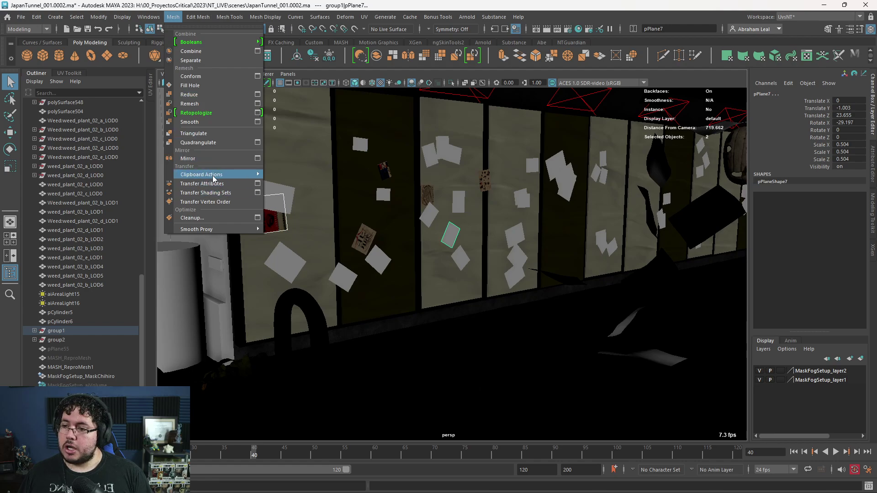
pyautogui.click(258, 184)
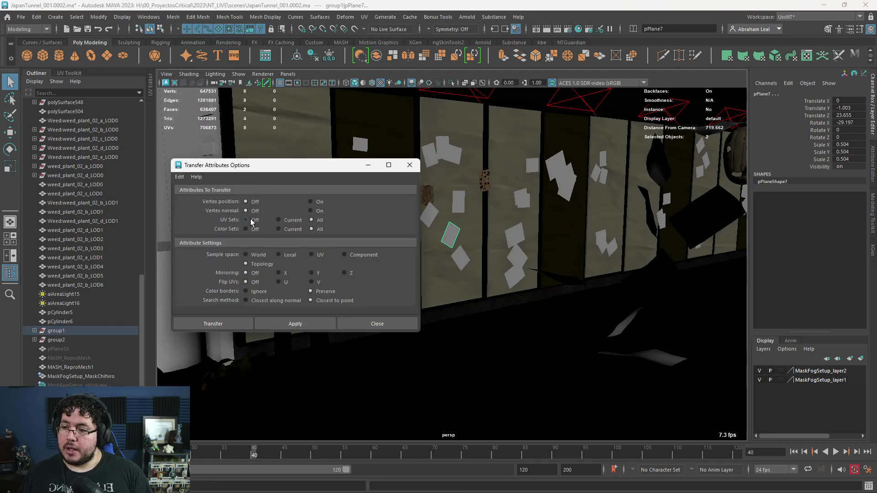
pyautogui.click(295, 324)
# - Select only the receiving sheet pPlane7 and inspect it up close on the third wall panel
pyautogui.scroll(5, 476, 237)
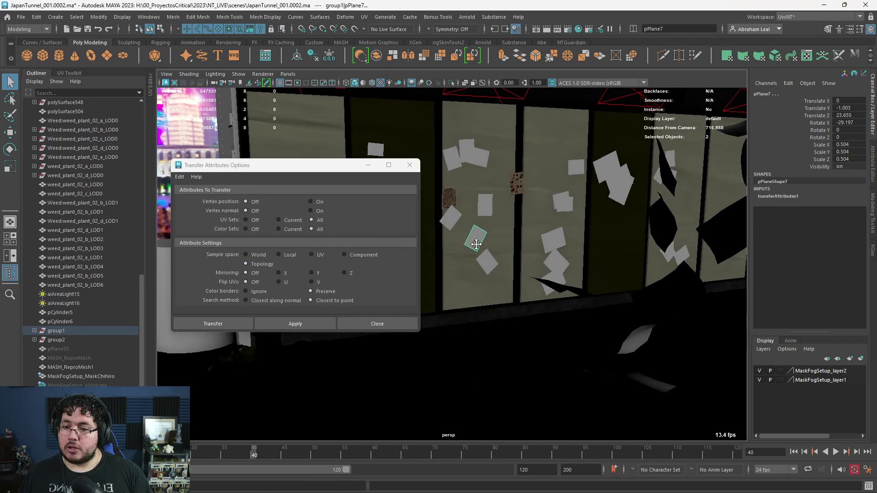
pyautogui.keyDown('alt'); pyautogui.moveTo(512, 261); pyautogui.dragTo(491, 237); pyautogui.keyUp('alt')
pyautogui.click(459, 224)
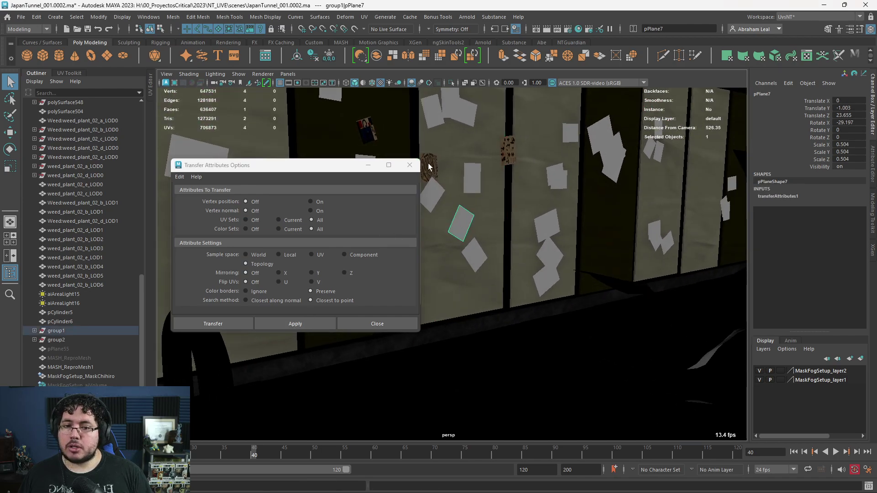
# - Open the UV Editor, close the Transfer Attributes options, and show the UV layout of the third-panel sheet pPlane7
pyautogui.click(367, 19)
pyautogui.click(386, 36)
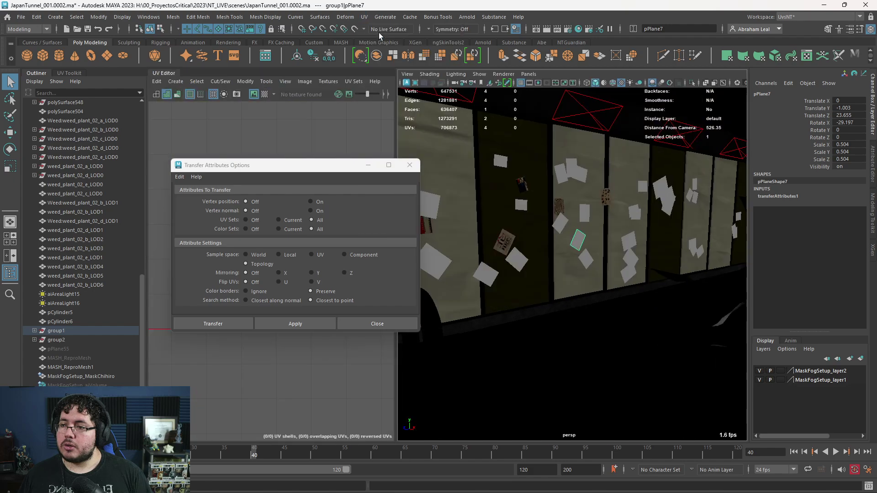
pyautogui.moveTo(323, 162); pyautogui.dragTo(94, 219)
pyautogui.click(179, 220)
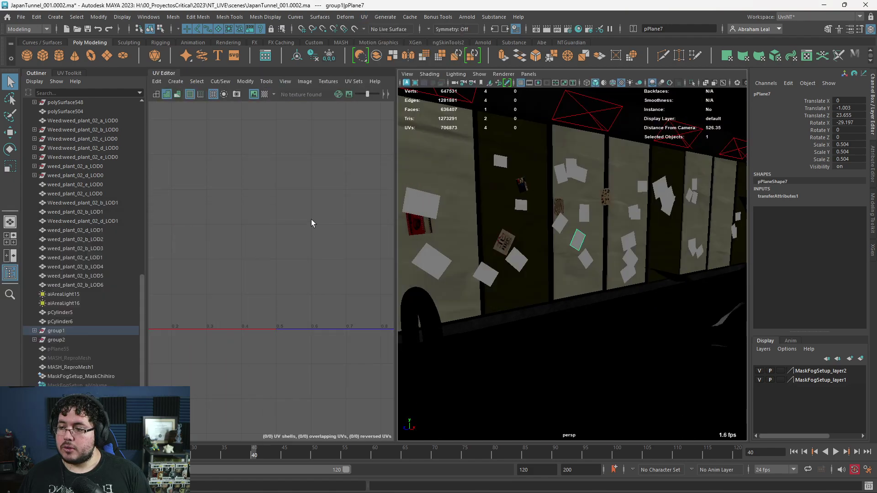
pyautogui.scroll(-5, 479, 218)
pyautogui.scroll(8, 481, 222)
pyautogui.click(577, 240)
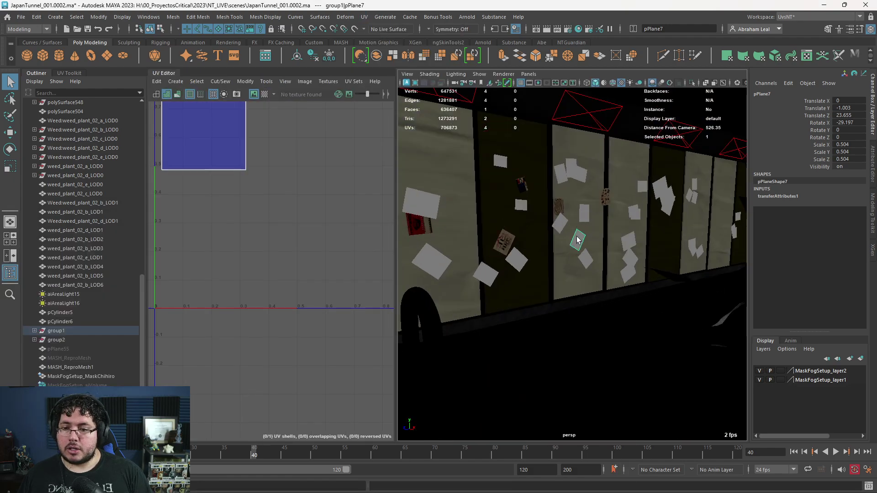
pyautogui.keyDown('shift'); pyautogui.click(500, 160); pyautogui.keyUp('shift')
pyautogui.keyDown('alt'); pyautogui.moveTo(622, 258); pyautogui.dragTo(589, 265, button='middle'); pyautogui.keyUp('alt')
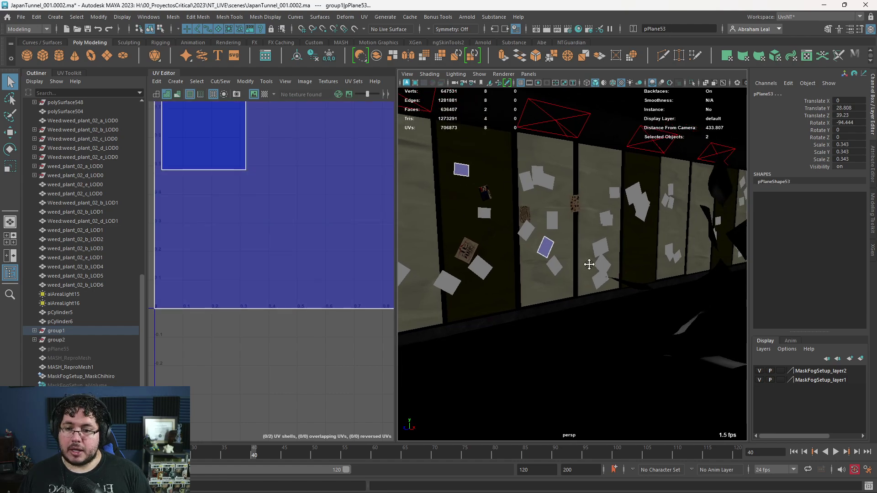
pyautogui.keyDown('shift'); pyautogui.click(536, 172); pyautogui.keyUp('shift')
pyautogui.keyDown('shift'); pyautogui.click(599, 259); pyautogui.keyUp('shift')
pyautogui.keyDown('shift'); pyautogui.click(614, 192); pyautogui.keyUp('shift')
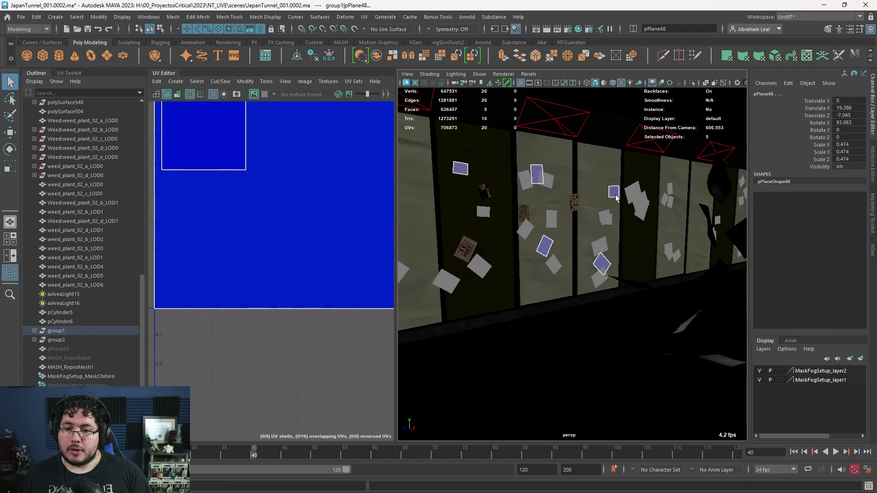
pyautogui.keyDown('shift'); pyautogui.click(670, 254); pyautogui.keyUp('shift')
pyautogui.keyDown('alt'); pyautogui.moveTo(683, 248); pyautogui.dragTo(566, 255); pyautogui.keyUp('alt')
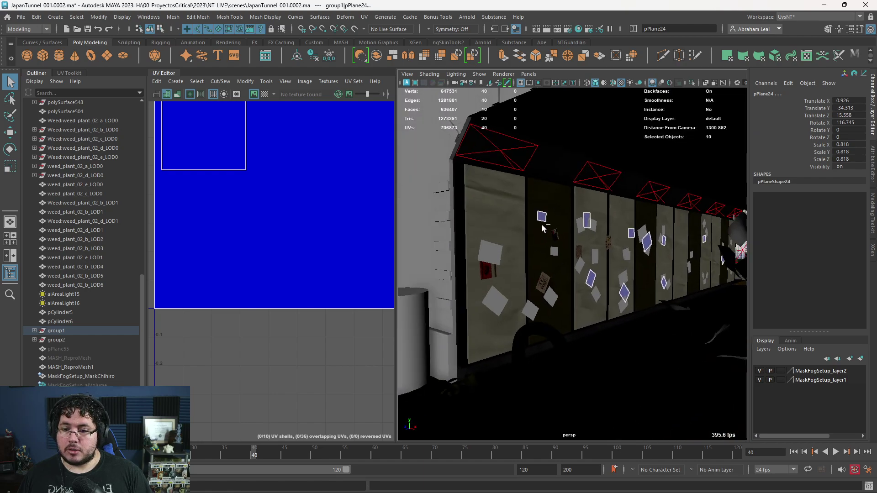
pyautogui.keyDown('alt'); pyautogui.moveTo(543, 229); pyautogui.dragTo(558, 272); pyautogui.keyUp('alt')
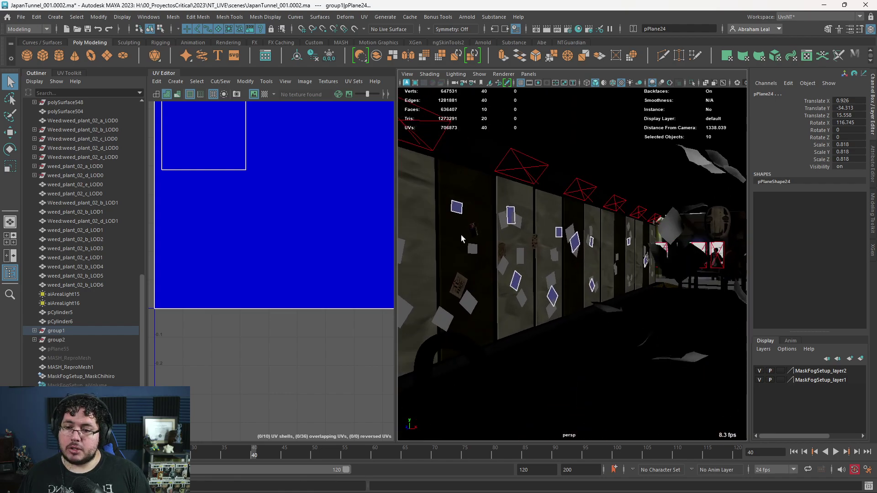
pyautogui.click(582, 209)
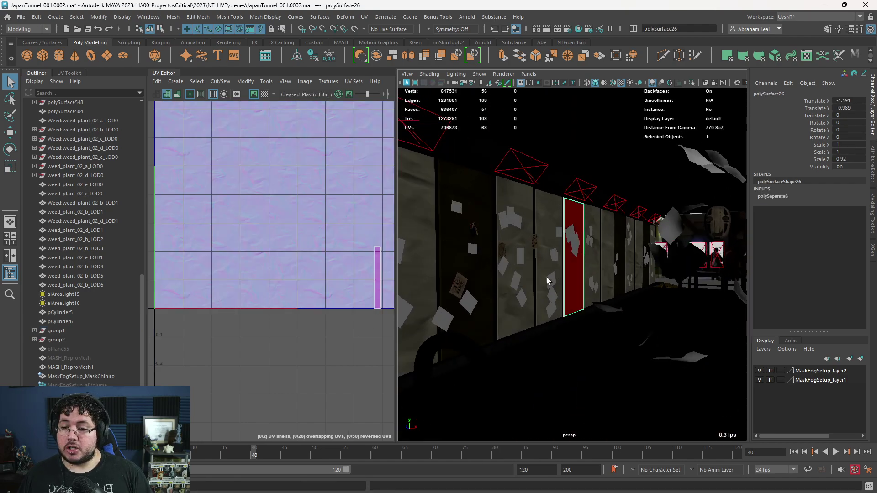
pyautogui.click(548, 281)
pyautogui.keyDown('alt'); pyautogui.moveTo(549, 281); pyautogui.dragTo(485, 276); pyautogui.keyUp('alt')
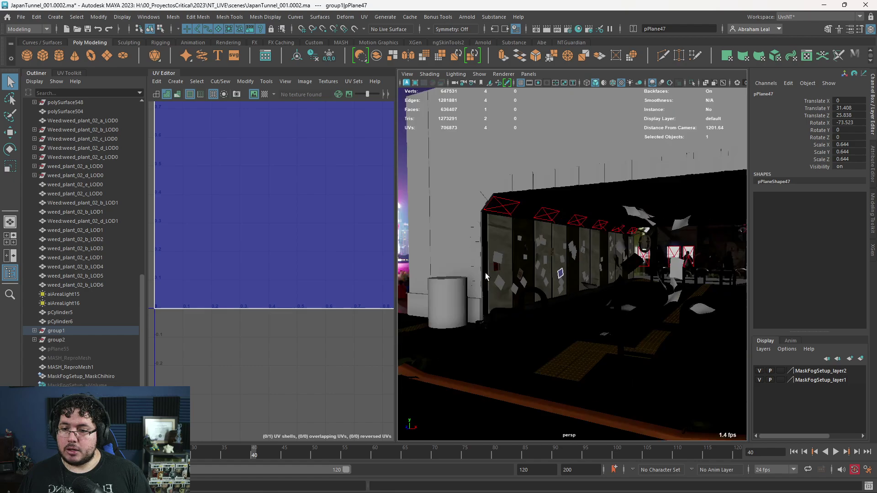
# - Assign the existing M_Paper material to all wall sheets in group1 and group2
pyautogui.click(88, 333)
pyautogui.keyDown('shift'); pyautogui.click(87, 339); pyautogui.keyUp('shift')
pyautogui.keyDown('alt'); pyautogui.moveTo(571, 256); pyautogui.dragTo(547, 287); pyautogui.keyUp('alt')
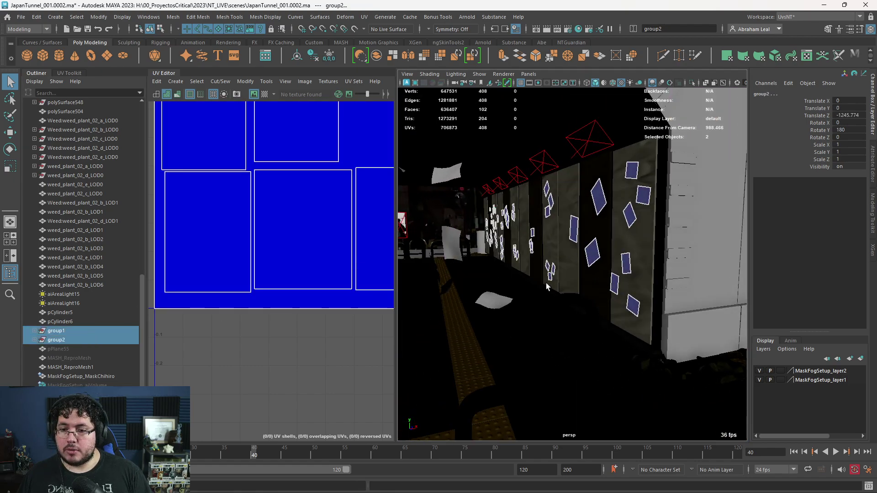
pyautogui.keyDown('alt'); pyautogui.moveTo(540, 274); pyautogui.dragTo(575, 276, button='right'); pyautogui.keyUp('alt')
pyautogui.keyDown('alt'); pyautogui.moveTo(575, 276); pyautogui.dragTo(584, 264); pyautogui.keyUp('alt')
pyautogui.moveTo(591, 218); pyautogui.dragTo(664, 326, button='right')
pyautogui.keyDown('alt'); pyautogui.moveTo(635, 286); pyautogui.dragTo(596, 374); pyautogui.keyUp('alt')
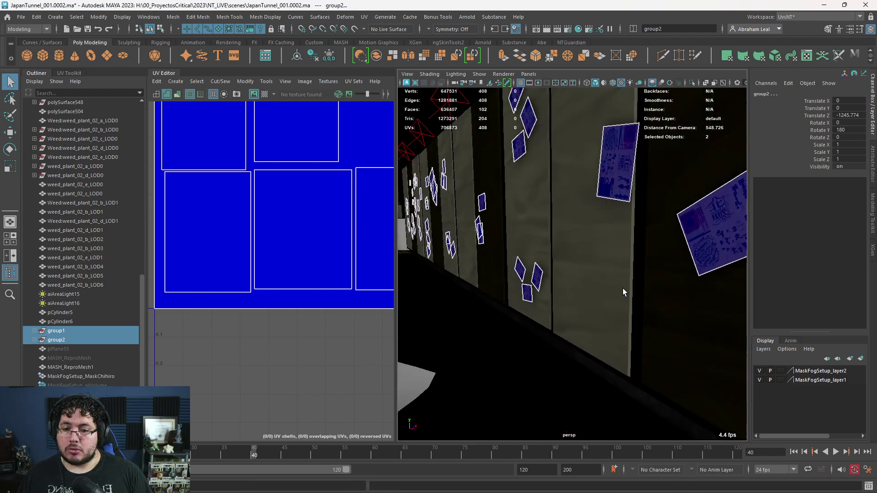
# - Examine the textured sheets on the dark second panel and the light third panel up close
pyautogui.keyDown('alt'); pyautogui.moveTo(609, 278); pyautogui.dragTo(564, 311); pyautogui.keyUp('alt')
pyautogui.keyDown('alt'); pyautogui.moveTo(564, 311); pyautogui.dragTo(594, 328, button='right'); pyautogui.keyUp('alt')
pyautogui.keyDown('alt'); pyautogui.moveTo(595, 328); pyautogui.dragTo(558, 308); pyautogui.keyUp('alt')
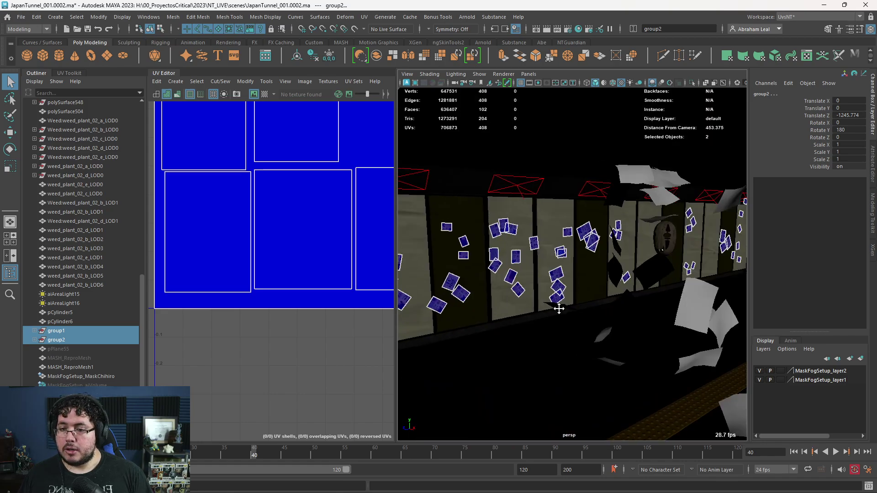
pyautogui.keyDown('alt'); pyautogui.moveTo(558, 307); pyautogui.dragTo(579, 299, button='right'); pyautogui.keyUp('alt')
pyautogui.click(579, 300)
pyautogui.keyDown('alt'); pyautogui.moveTo(649, 306); pyautogui.dragTo(548, 298); pyautogui.keyUp('alt')
pyautogui.keyDown('alt'); pyautogui.moveTo(548, 298); pyautogui.dragTo(554, 311, button='right'); pyautogui.keyUp('alt')
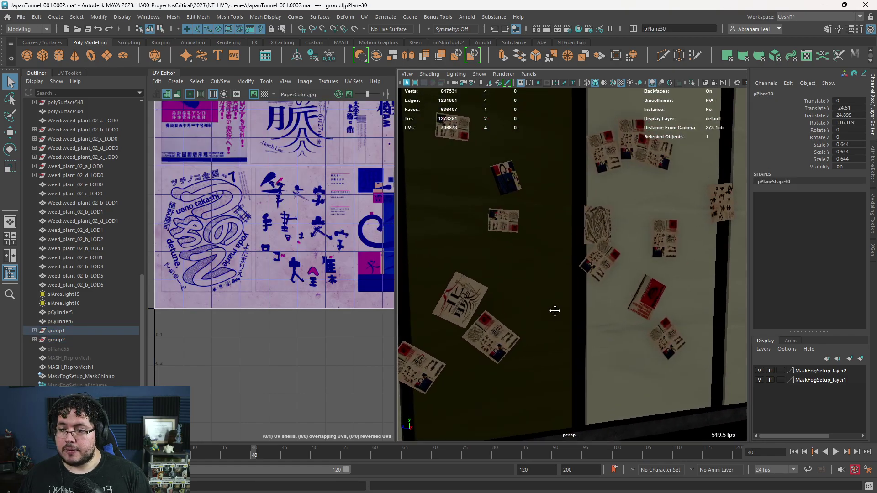
pyautogui.keyDown('alt'); pyautogui.moveTo(555, 311); pyautogui.dragTo(566, 301, button='middle'); pyautogui.keyUp('alt')
# - Transfer the UVs from the poster sheet pPlane52 on the dark second panel to sheet pPlane9 high on the third panel
pyautogui.click(467, 276)
pyautogui.scroll(-4, 338, 231)
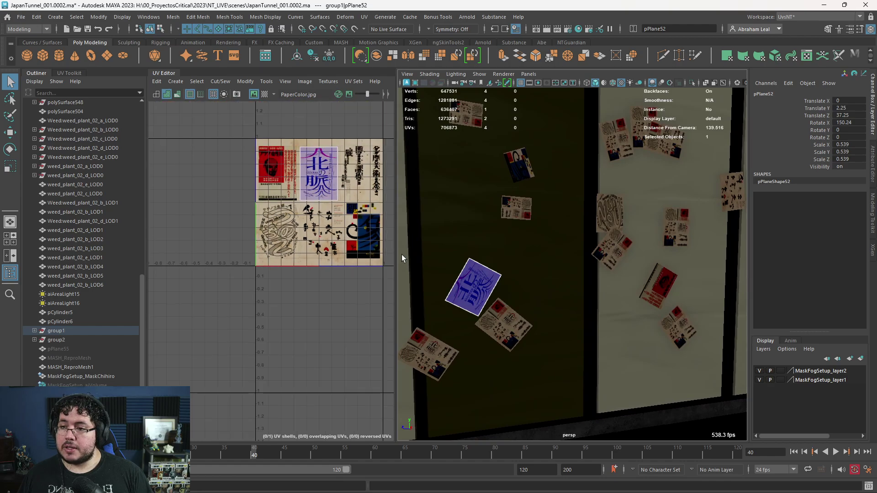
pyautogui.scroll(3, 490, 282)
pyautogui.scroll(-6, 610, 309)
pyautogui.keyDown('alt'); pyautogui.moveTo(610, 309); pyautogui.dragTo(538, 269); pyautogui.keyUp('alt')
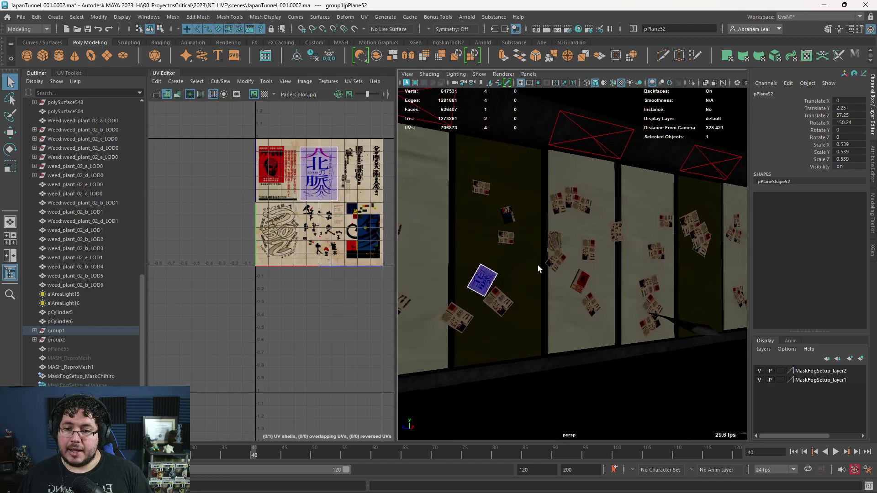
pyautogui.keyDown('shift'); pyautogui.click(570, 196); pyautogui.keyUp('shift')
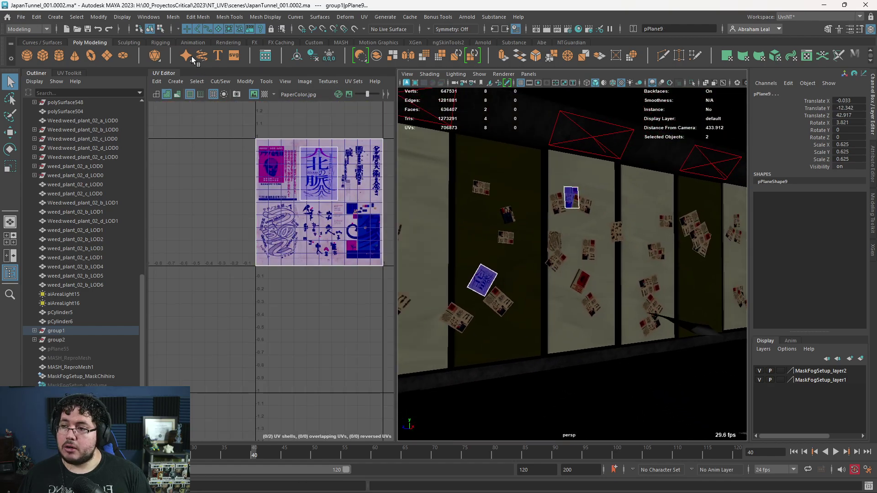
pyautogui.click(163, 73)
pyautogui.click(173, 17)
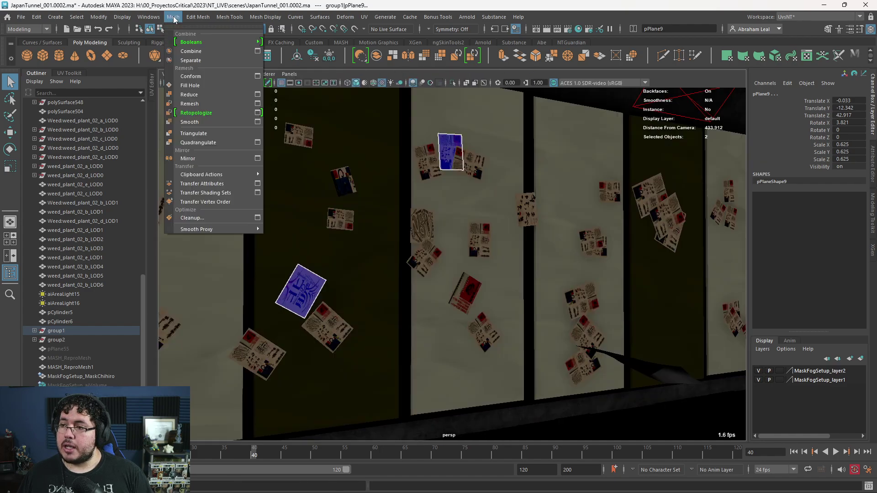
pyautogui.click(212, 183)
# - Transfer the poster UVs from pPlane52 to sheet pPlane38 on the dark fifth panel and to a sheet midway up the fourth panel
pyautogui.keyDown('alt'); pyautogui.moveTo(465, 233); pyautogui.dragTo(402, 214); pyautogui.keyUp('alt')
pyautogui.click(319, 268)
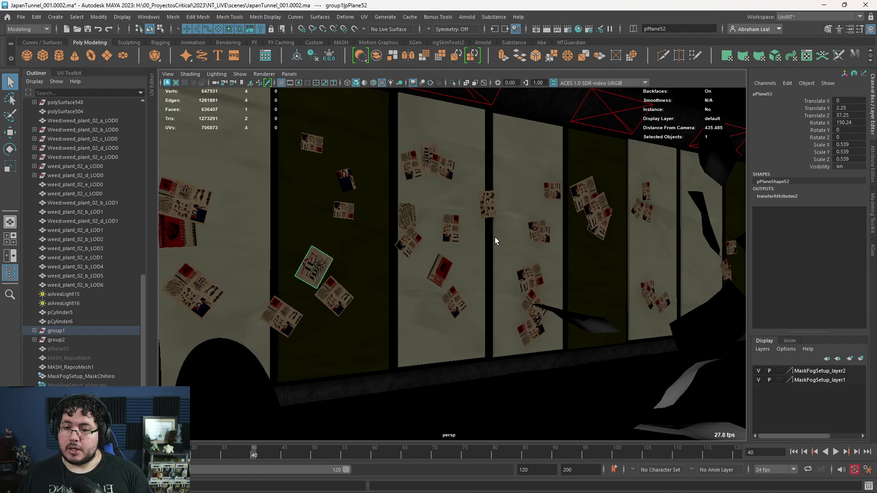
pyautogui.keyDown('shift'); pyautogui.click(599, 210); pyautogui.keyUp('shift')
pyautogui.press('g')
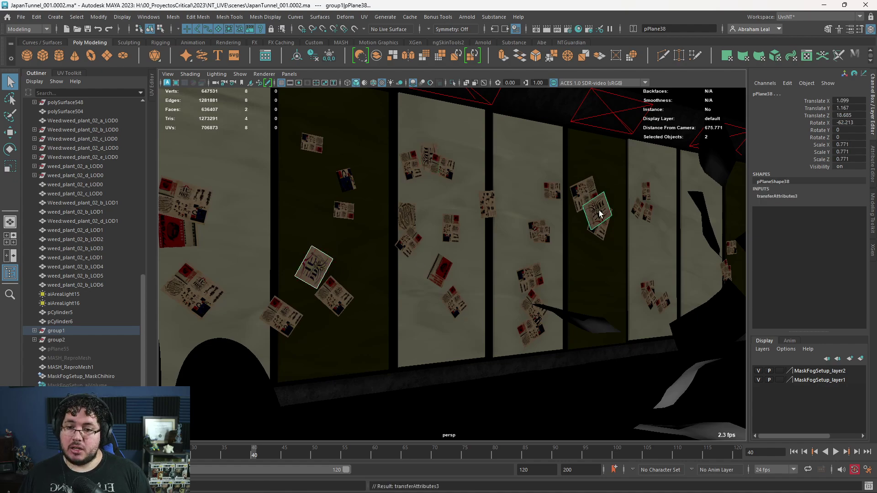
pyautogui.keyDown('shift'); pyautogui.click(539, 234); pyautogui.keyUp('shift')
pyautogui.press('g')
# - Transfer the red portrait poster's UVs from the first-panel sheet to pPlane30 low on the fourth panel and pPlane53 high on the second
pyautogui.keyDown('alt'); pyautogui.moveTo(573, 243); pyautogui.dragTo(379, 266); pyautogui.keyUp('alt')
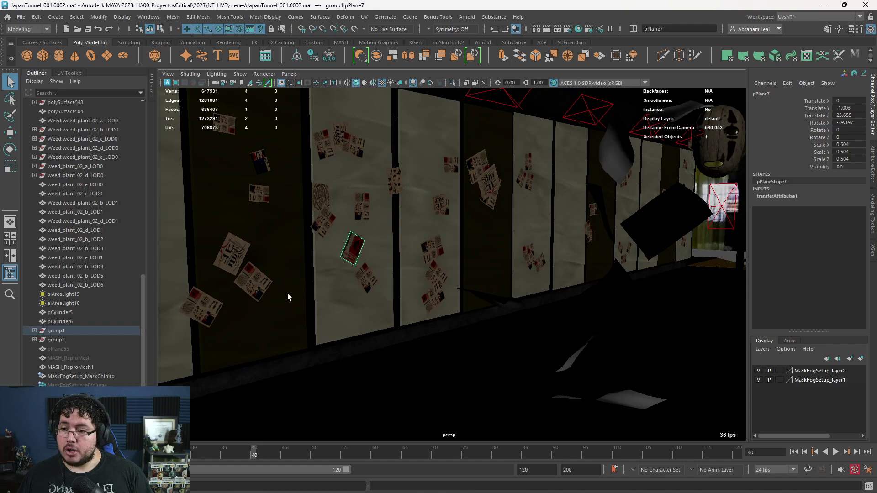
pyautogui.keyDown('alt'); pyautogui.moveTo(288, 297); pyautogui.dragTo(301, 230); pyautogui.keyUp('alt')
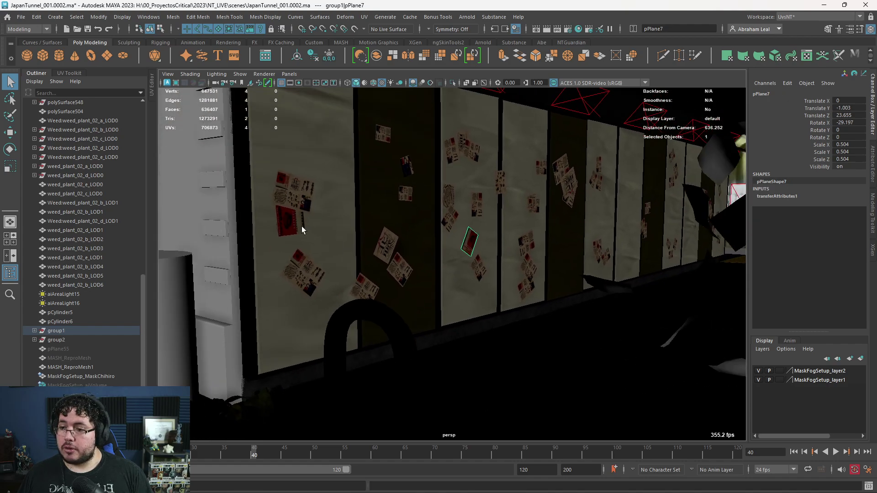
pyautogui.keyDown('shift'); pyautogui.click(525, 287); pyautogui.keyUp('shift')
pyautogui.press('g')
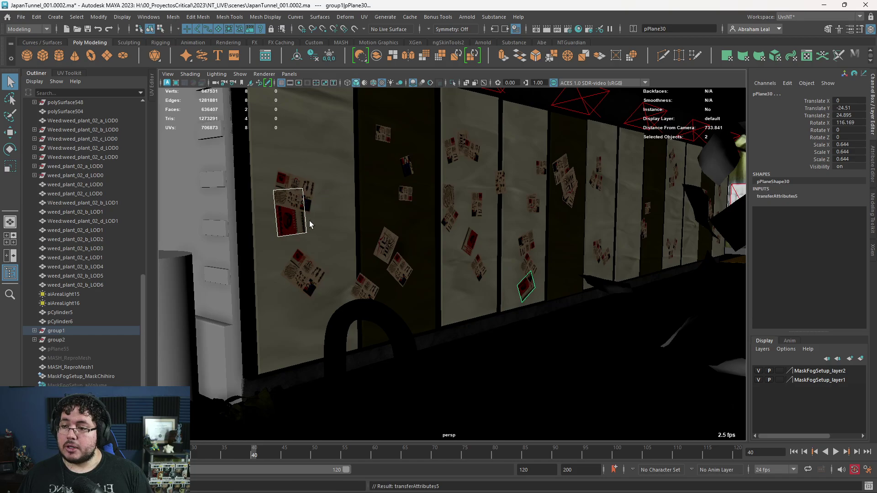
pyautogui.click(298, 228)
pyautogui.keyDown('shift'); pyautogui.click(380, 138); pyautogui.keyUp('shift')
pyautogui.press('g')
# - Select the swirl-lettering poster sheet pPlane8 and the sheet pPlane26 on a distant light panel as a UV transfer pair
pyautogui.keyDown('alt'); pyautogui.moveTo(382, 143); pyautogui.dragTo(316, 231); pyautogui.keyUp('alt')
pyautogui.keyDown('alt'); pyautogui.moveTo(316, 231); pyautogui.dragTo(323, 248, button='middle'); pyautogui.keyUp('alt')
pyautogui.keyDown('alt'); pyautogui.moveTo(322, 248); pyautogui.dragTo(343, 244, button='right'); pyautogui.keyUp('alt')
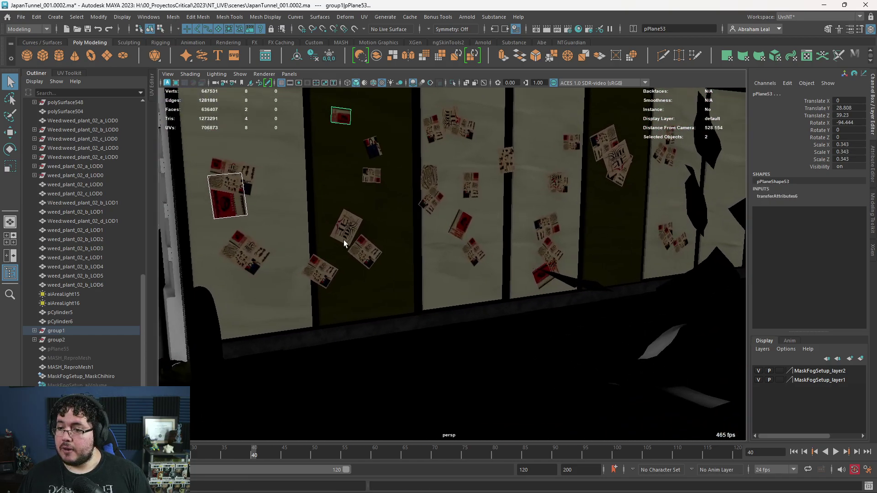
pyautogui.click(328, 271)
pyautogui.keyDown('alt'); pyautogui.moveTo(328, 271); pyautogui.dragTo(437, 265); pyautogui.keyUp('alt')
pyautogui.keyDown('alt'); pyautogui.moveTo(373, 154); pyautogui.dragTo(362, 204, button='middle'); pyautogui.keyUp('alt')
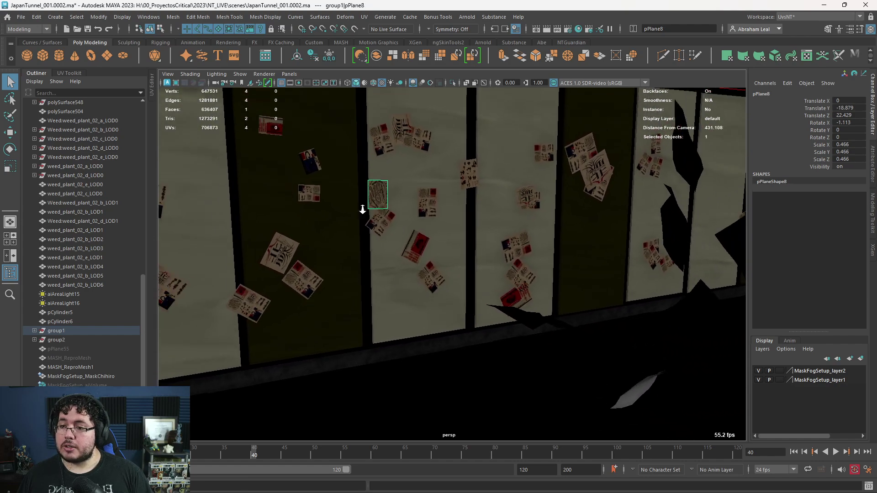
pyautogui.keyDown('alt'); pyautogui.moveTo(361, 204); pyautogui.dragTo(470, 227); pyautogui.keyUp('alt')
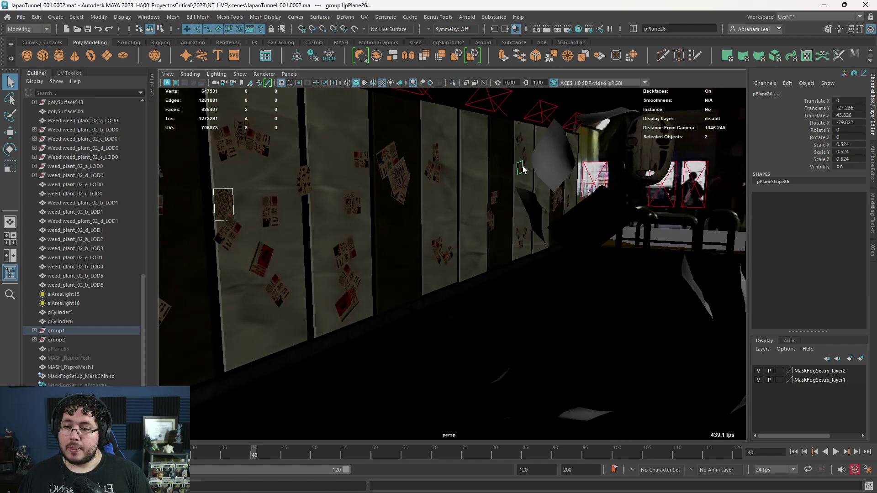
pyautogui.click(400, 165)
pyautogui.keyDown('alt'); pyautogui.moveTo(476, 215); pyautogui.dragTo(502, 219); pyautogui.keyUp('alt')
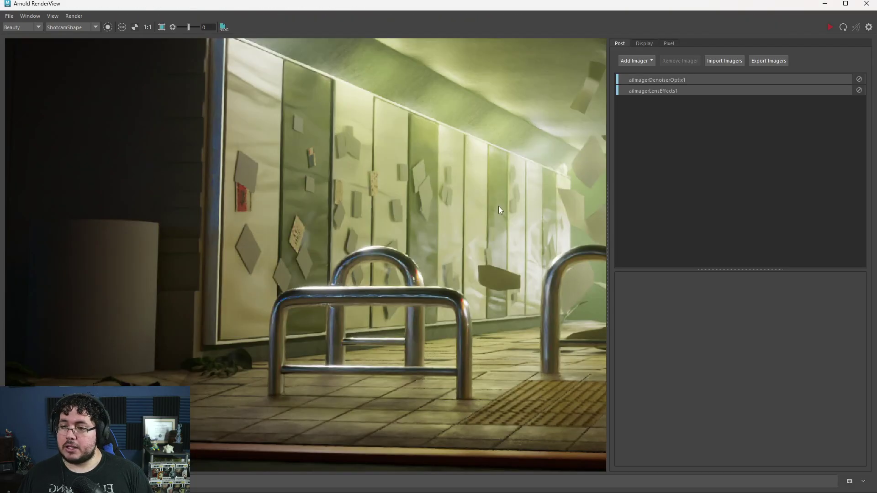
# - Start a new Arnold render of the shot camera, examine the wall posters close up and in the full frame, and return to Maya
pyautogui.scroll(-3, 498, 206)
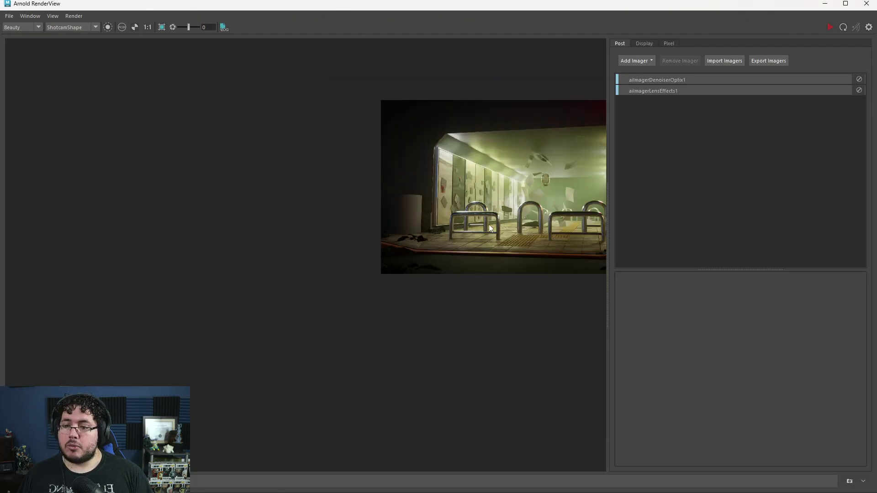
pyautogui.scroll(1, 488, 224)
pyautogui.click(829, 28)
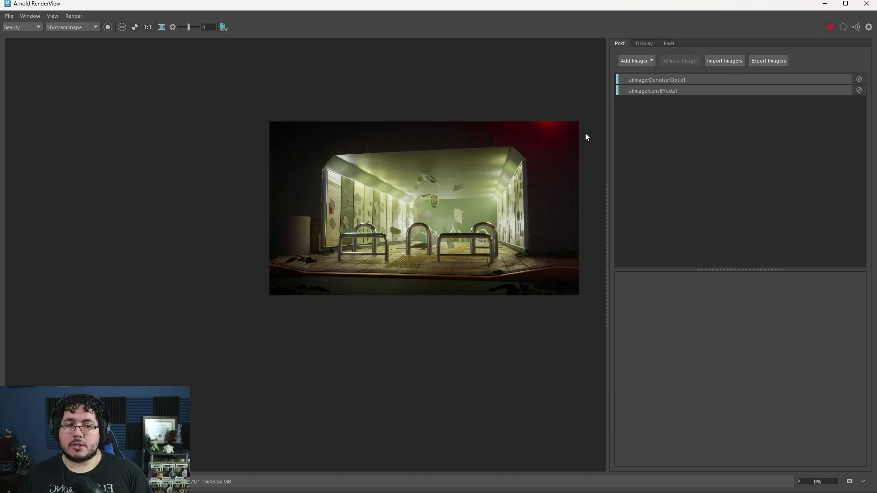
pyautogui.scroll(2, 357, 233)
pyautogui.scroll(3, 358, 233)
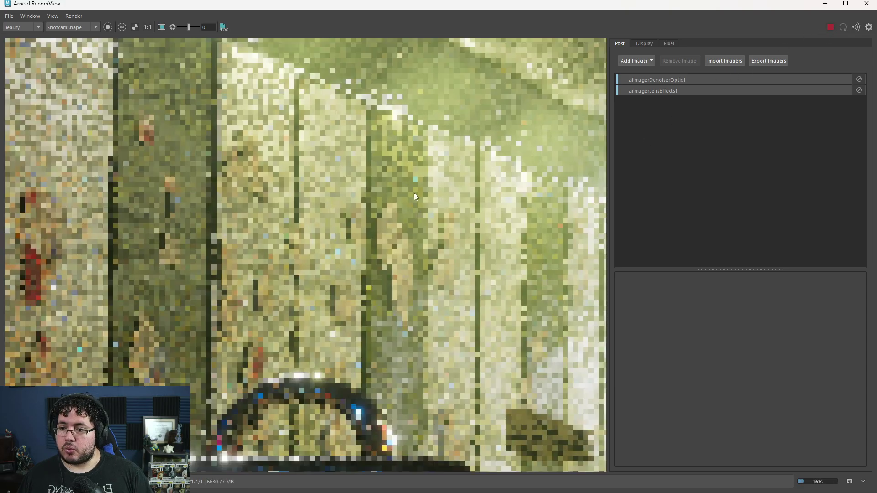
pyautogui.scroll(-5, 424, 232)
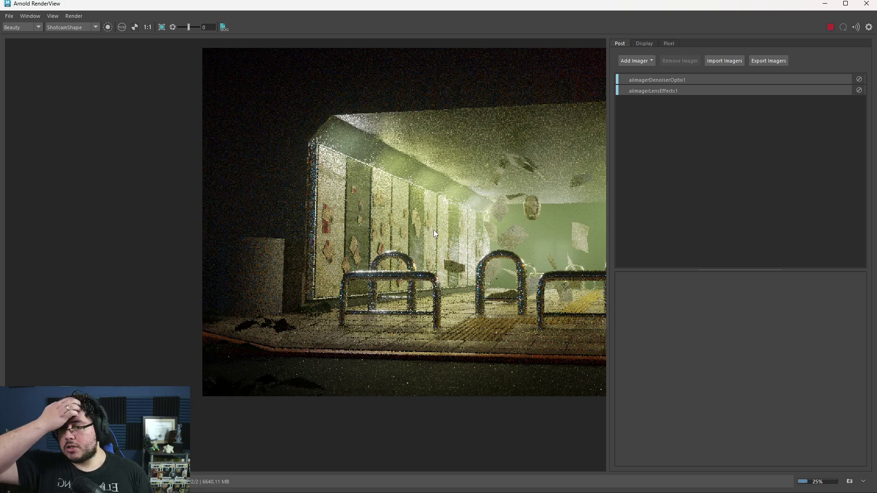
pyautogui.scroll(3, 434, 232)
pyautogui.scroll(3, 434, 229)
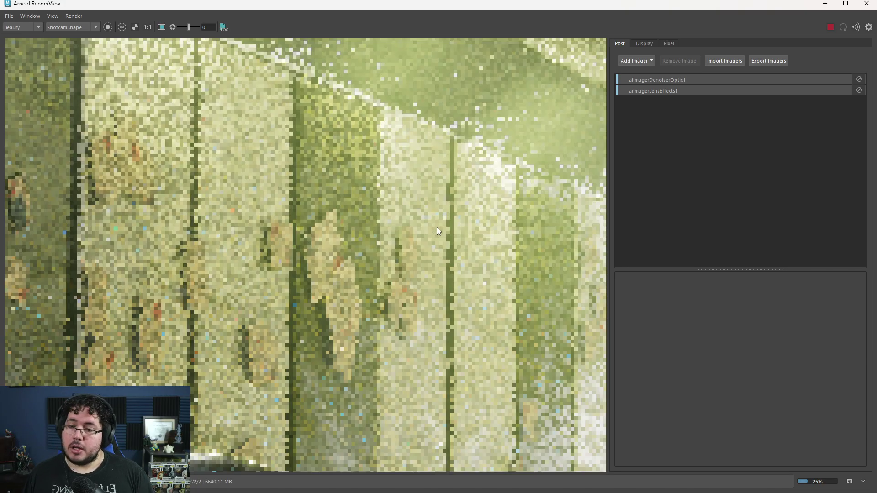
pyautogui.scroll(-6, 438, 226)
pyautogui.scroll(4, 454, 227)
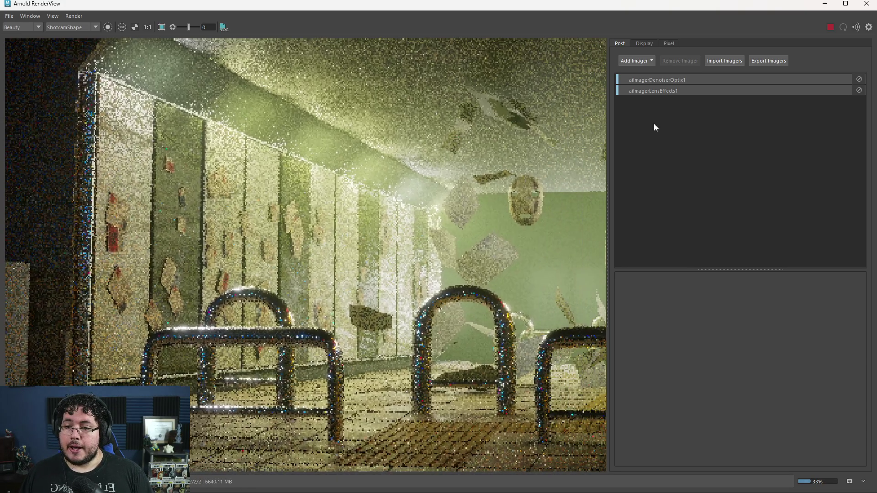
pyautogui.click(827, 7)
# - Select the floating papers mesh MASH_ReproMesh1 inside the tunnel and open the UV Editor
pyautogui.keyDown('alt'); pyautogui.moveTo(531, 163); pyautogui.dragTo(398, 190); pyautogui.keyUp('alt')
pyautogui.click(567, 253)
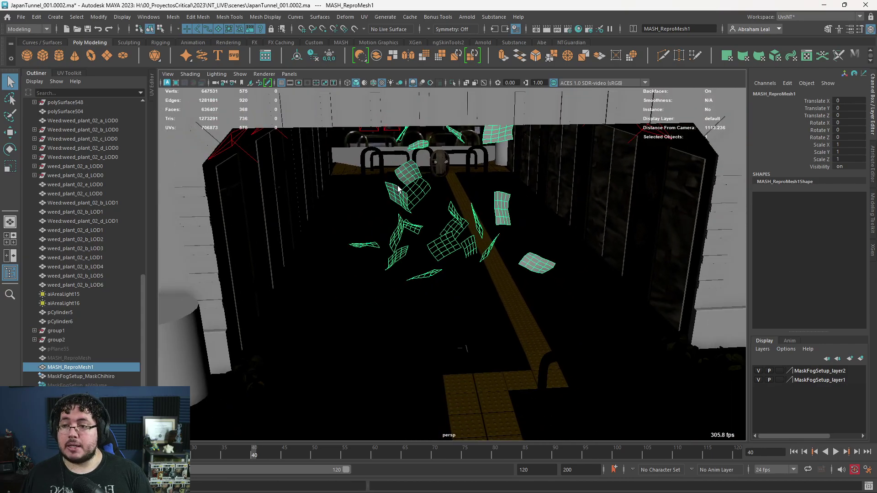
pyautogui.click(368, 17)
pyautogui.click(386, 35)
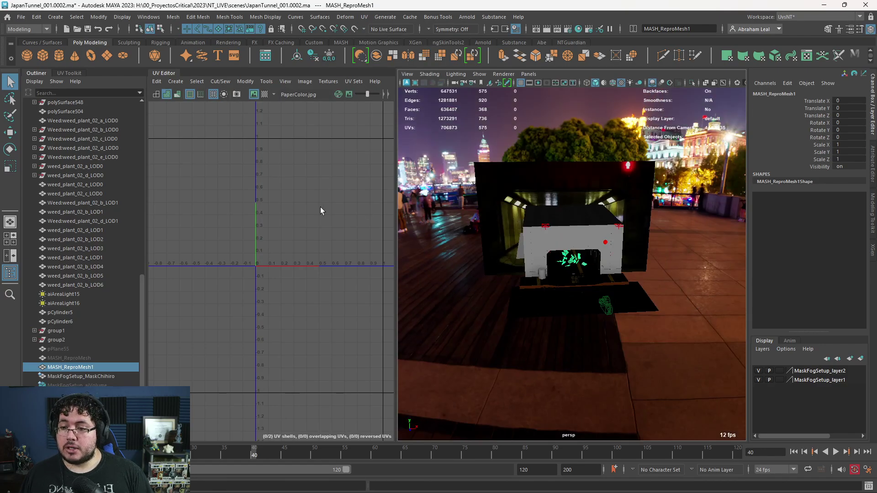
pyautogui.scroll(-5, 271, 172)
pyautogui.scroll(4, 309, 171)
pyautogui.click(310, 173)
pyautogui.click(352, 166)
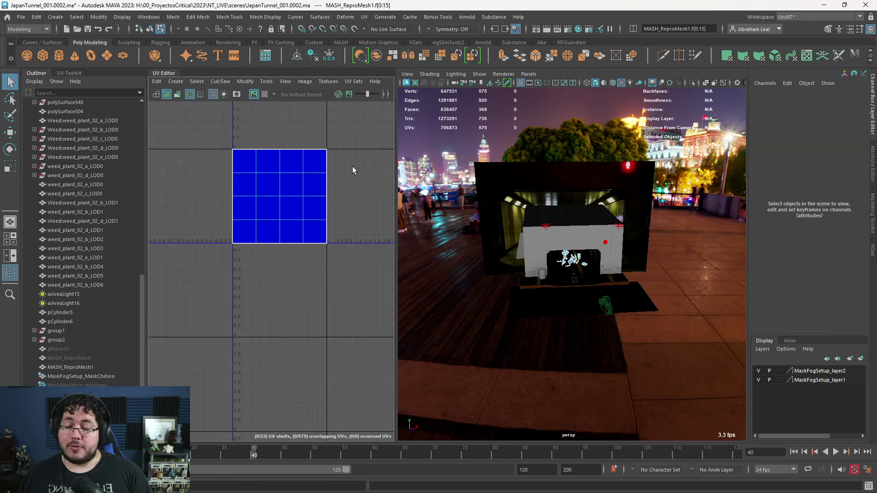
pyautogui.click(614, 200)
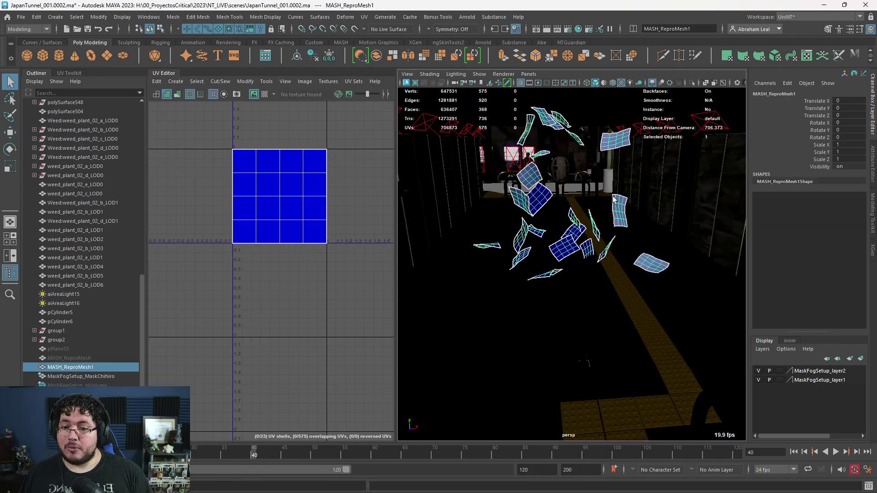
pyautogui.moveTo(280, 172); pyautogui.dragTo(347, 212, button='right')
pyautogui.moveTo(533, 187); pyautogui.dragTo(607, 328, button='right')
pyautogui.moveTo(337, 205); pyautogui.dragTo(301, 192, button='right')
pyautogui.scroll(3, 571, 197)
pyautogui.keyDown('alt'); pyautogui.moveTo(571, 196); pyautogui.dragTo(523, 188); pyautogui.keyUp('alt')
pyautogui.moveTo(628, 177); pyautogui.dragTo(685, 170, button='right')
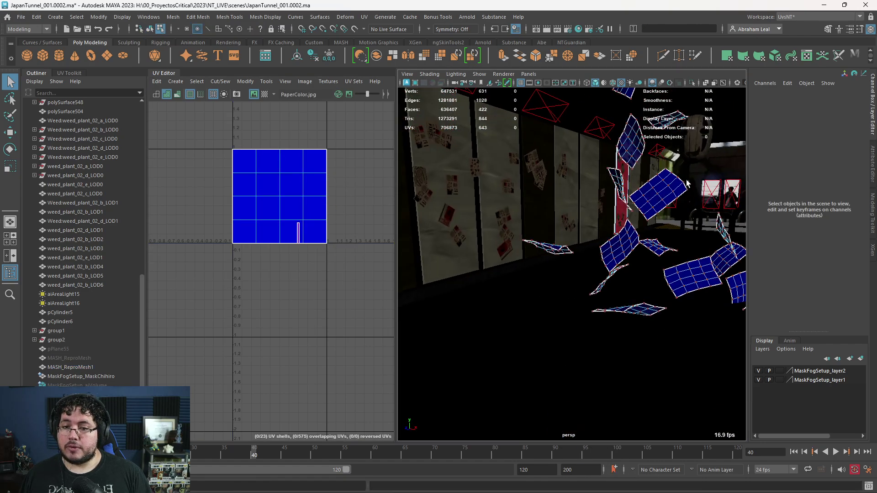
pyautogui.keyDown('alt'); pyautogui.moveTo(684, 179); pyautogui.dragTo(641, 208); pyautogui.keyUp('alt')
pyautogui.moveTo(640, 211); pyautogui.dragTo(671, 185, button='right')
pyautogui.click(676, 191)
# - Reselect the floating papers mesh and select all of its overlapping UV shells in the UV Editor
pyautogui.keyDown('alt'); pyautogui.moveTo(591, 251); pyautogui.dragTo(556, 265, button='middle'); pyautogui.keyUp('alt')
pyautogui.keyDown('alt'); pyautogui.moveTo(556, 264); pyautogui.dragTo(624, 249); pyautogui.keyUp('alt')
pyautogui.keyDown('alt'); pyautogui.moveTo(624, 249); pyautogui.dragTo(552, 292, button='middle'); pyautogui.keyUp('alt')
pyautogui.keyDown('alt'); pyautogui.moveTo(552, 292); pyautogui.dragTo(415, 220, button='right'); pyautogui.keyUp('alt')
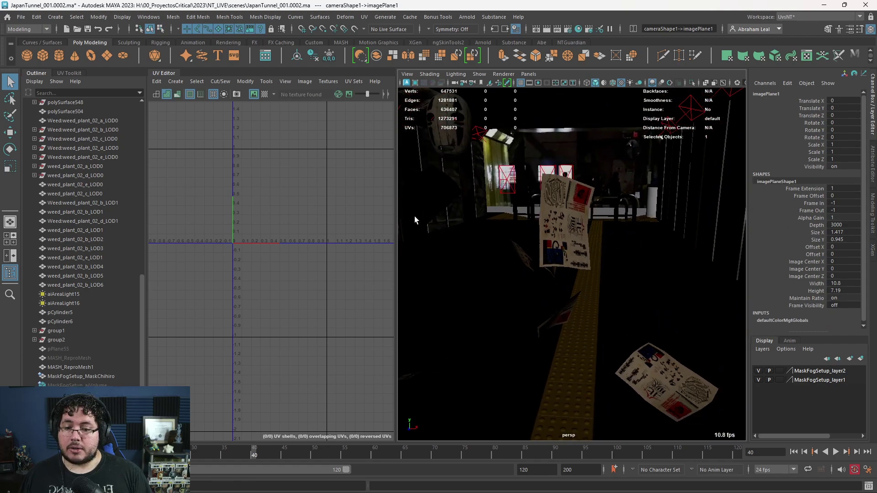
pyautogui.scroll(-3, 446, 238)
pyautogui.click(568, 236)
pyautogui.moveTo(300, 198); pyautogui.dragTo(248, 172, button='right')
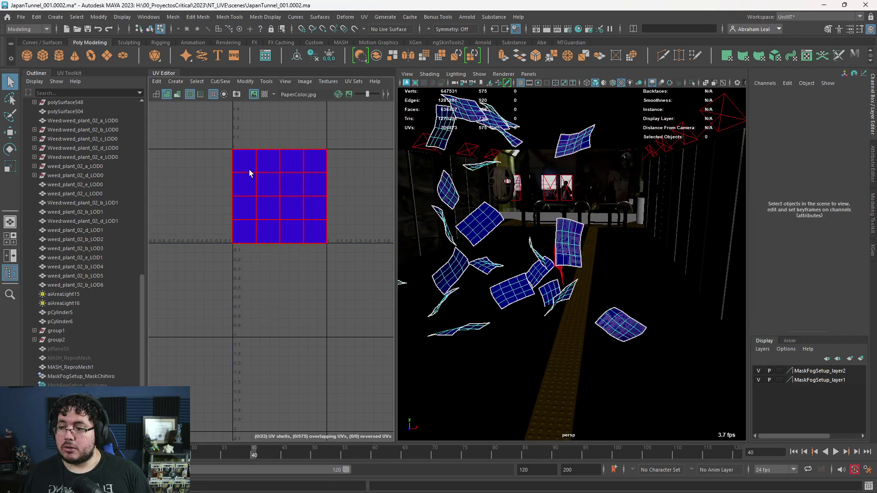
pyautogui.moveTo(357, 132); pyautogui.dragTo(218, 267)
# - Rotate the floating papers' UV shells about 90 degrees and shrink them to less than half the texture size
pyautogui.scroll(5, 325, 193)
pyautogui.press('e')
pyautogui.scroll(-3, 314, 178)
pyautogui.moveTo(318, 145); pyautogui.dragTo(270, 230)
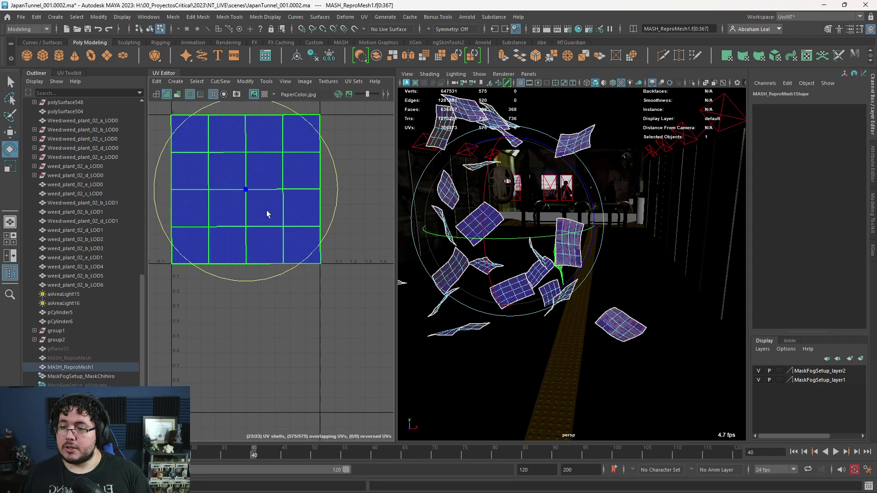
pyautogui.press('r')
pyautogui.moveTo(247, 190); pyautogui.dragTo(221, 202)
pyautogui.press('w')
pyautogui.keyDown('alt'); pyautogui.moveTo(239, 187); pyautogui.dragTo(305, 229, button='middle'); pyautogui.keyUp('alt')
pyautogui.scroll(2, 306, 229)
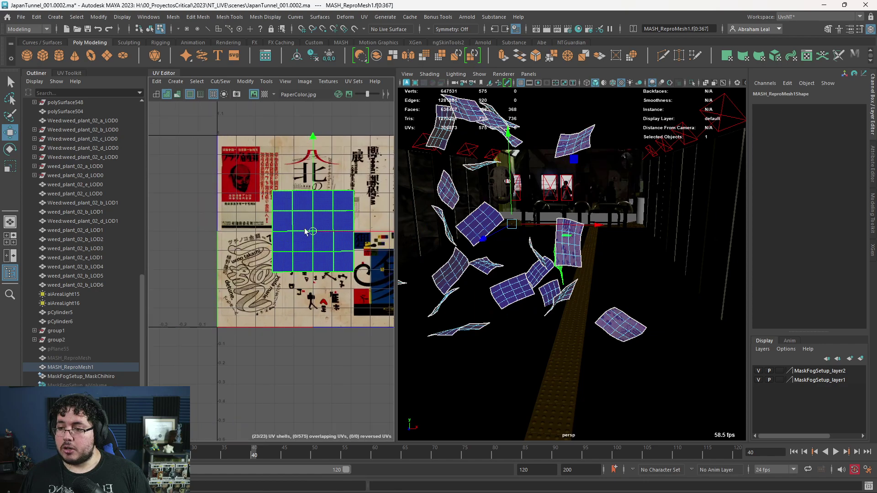
# - Narrow the stacked UV shells and fit them over the black calligraphy poster in the upper-right corner of the paper texture
pyautogui.press('r')
pyautogui.keyDown('alt'); pyautogui.moveTo(375, 234); pyautogui.dragTo(314, 241, button='middle'); pyautogui.keyUp('alt')
pyautogui.moveTo(344, 238); pyautogui.dragTo(322, 240)
pyautogui.press('w')
pyautogui.moveTo(257, 240); pyautogui.dragTo(293, 190)
pyautogui.scroll(3, 323, 190)
pyautogui.press('r')
pyautogui.press('w')
pyautogui.scroll(-4, 304, 196)
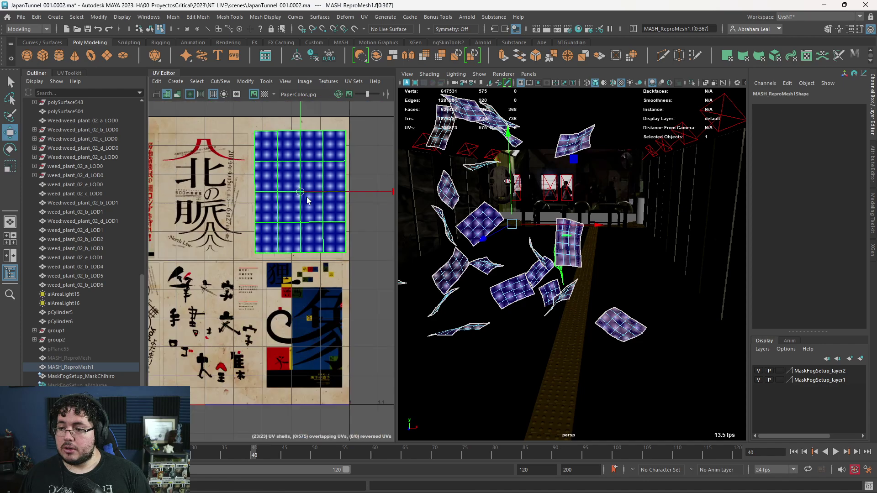
pyautogui.press('r')
pyautogui.press('w')
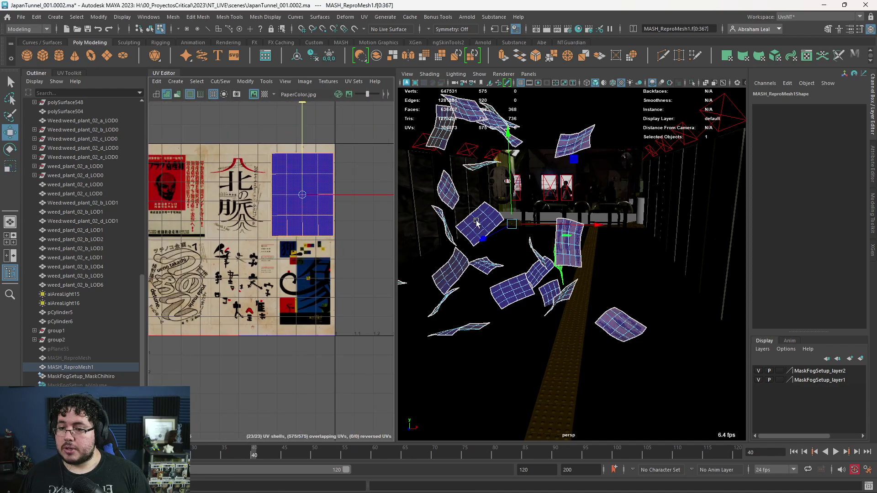
# - Leave component editing and examine the poster mapping on the floating papers from several angles in the tunnel
pyautogui.press('F8')
pyautogui.click(517, 210)
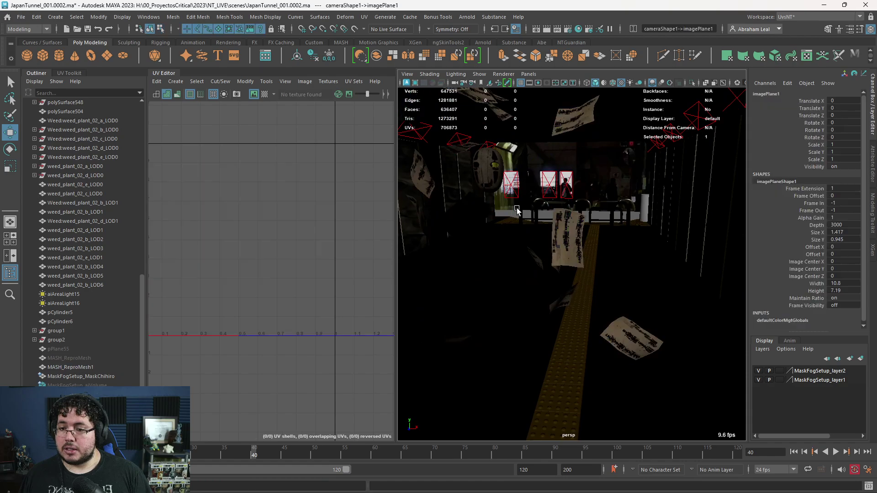
pyautogui.keyDown('alt'); pyautogui.moveTo(516, 209); pyautogui.dragTo(706, 303, button='right'); pyautogui.keyUp('alt')
pyautogui.keyDown('alt'); pyautogui.moveTo(707, 304); pyautogui.dragTo(652, 296); pyautogui.keyUp('alt')
pyautogui.keyDown('alt'); pyautogui.moveTo(652, 295); pyautogui.dragTo(495, 249, button='right'); pyautogui.keyUp('alt')
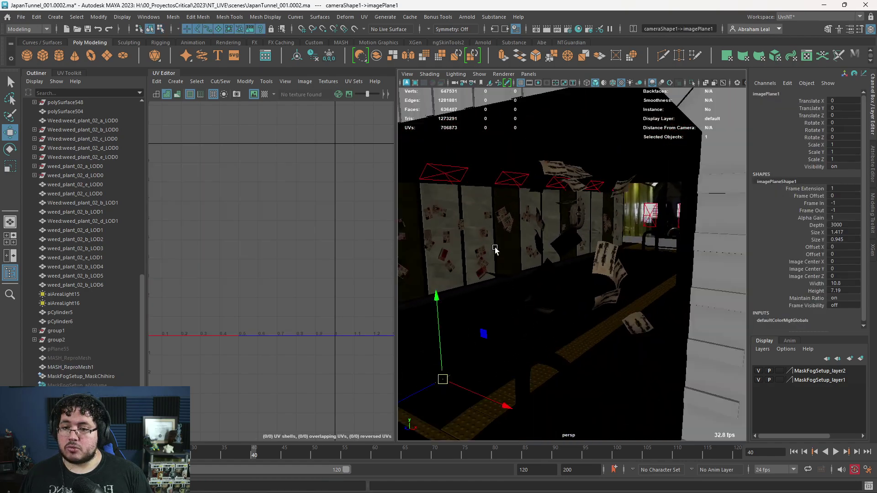
pyautogui.keyDown('alt'); pyautogui.moveTo(495, 248); pyautogui.dragTo(530, 299); pyautogui.keyUp('alt')
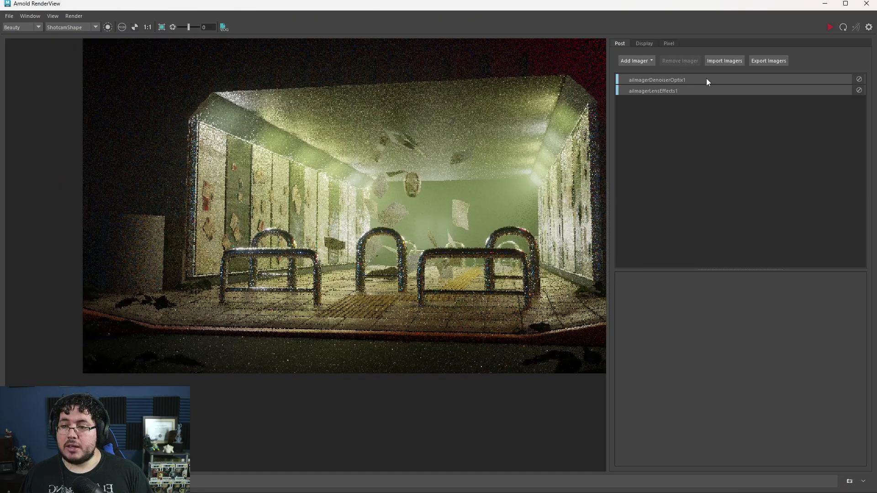
# - Start a new Arnold render of the shot camera and examine the floating papers close up and in the full frame
pyautogui.click(828, 27)
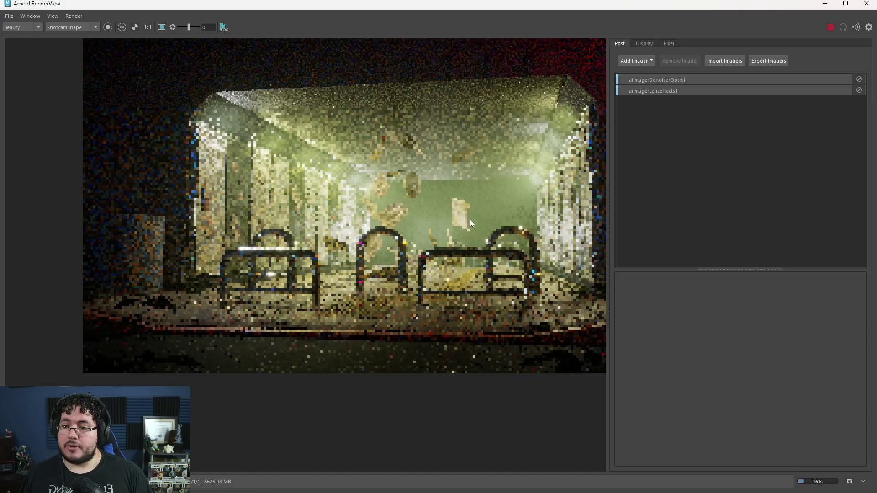
pyautogui.scroll(3, 470, 223)
pyautogui.scroll(-5, 390, 211)
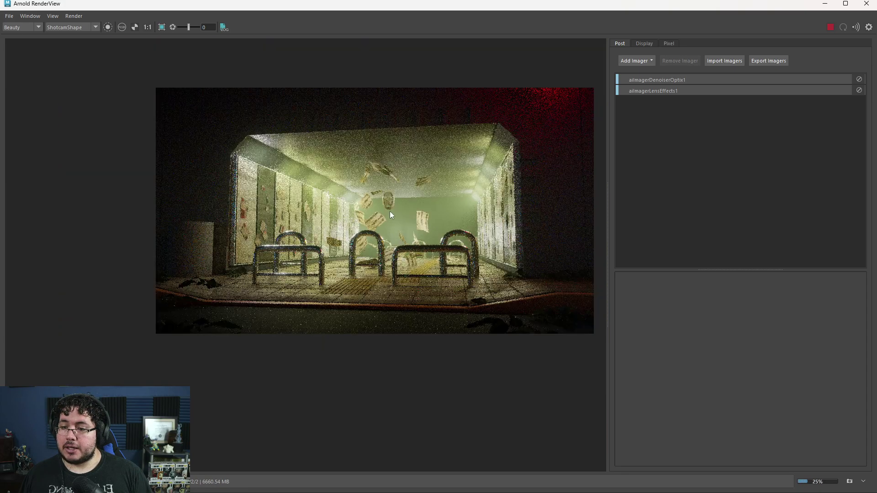
pyautogui.scroll(4, 406, 220)
pyautogui.scroll(-3, 434, 260)
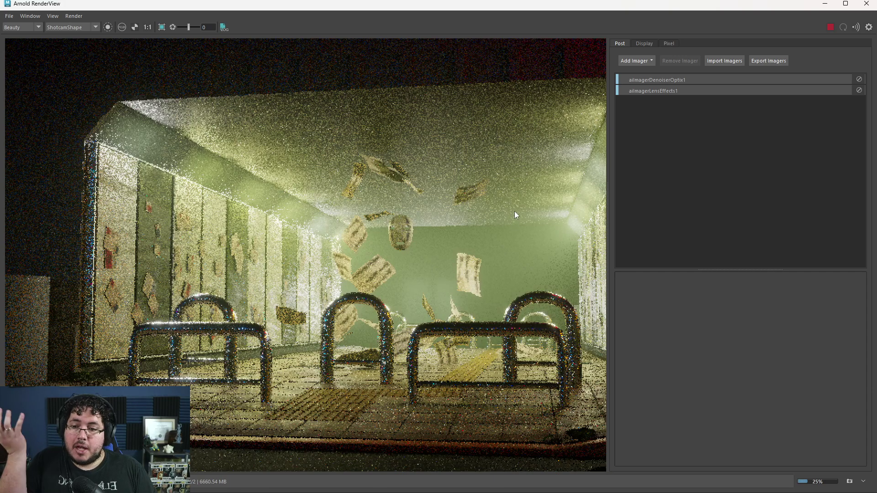
pyautogui.scroll(3, 474, 259)
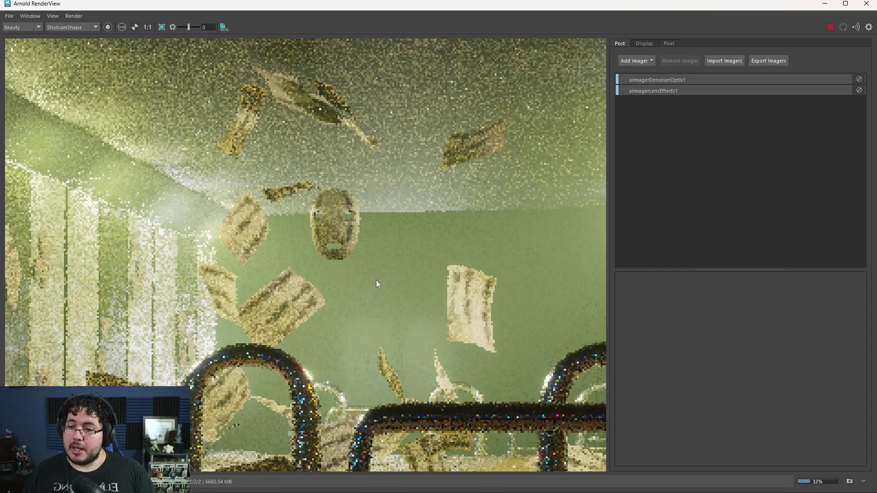
pyautogui.scroll(-4, 378, 283)
pyautogui.scroll(5, 299, 246)
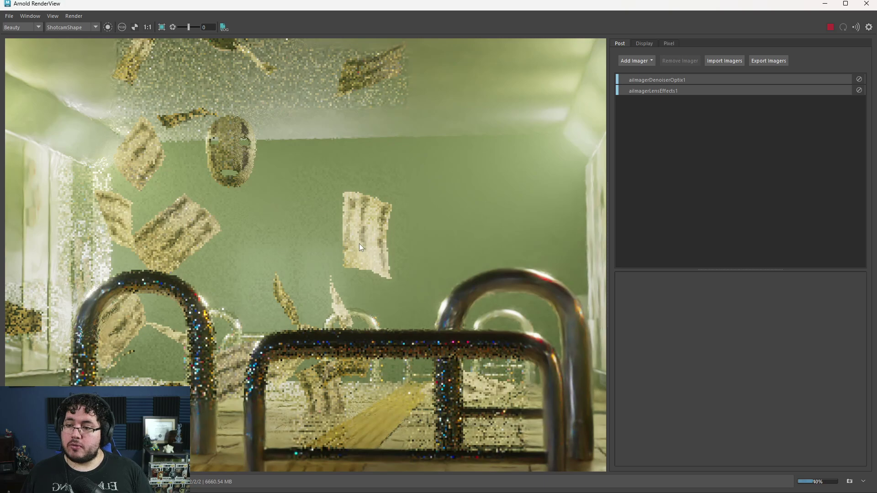
pyautogui.scroll(-5, 379, 231)
pyautogui.scroll(5, 239, 248)
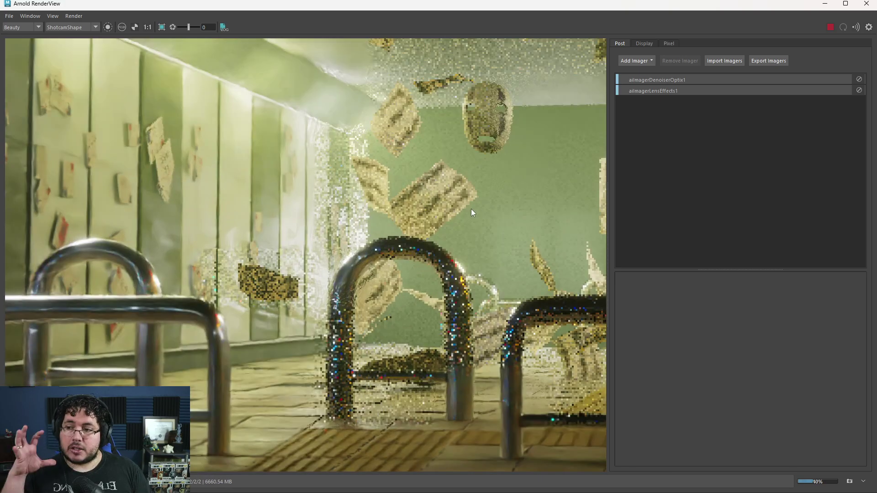
pyautogui.scroll(-5, 471, 212)
pyautogui.scroll(5, 465, 238)
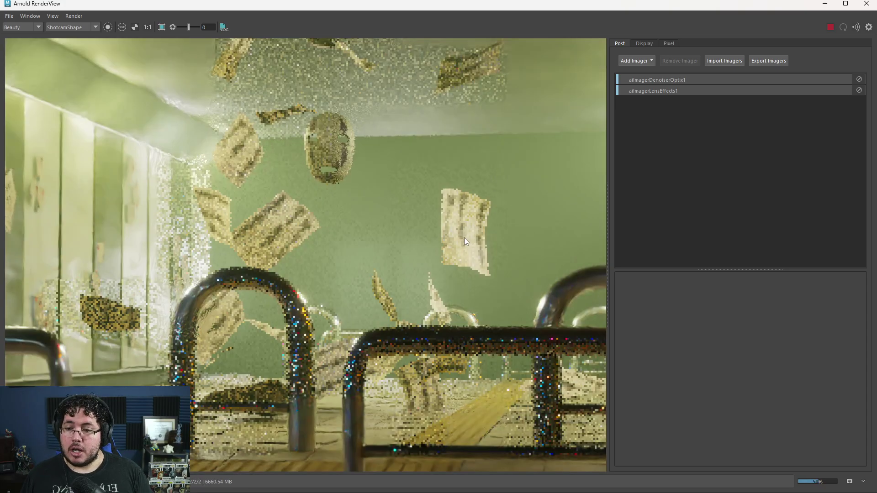
pyautogui.scroll(-5, 464, 237)
# - Examine the posters on the tunnel's right wall in the render, close up and against the whole shot
pyautogui.scroll(6, 466, 239)
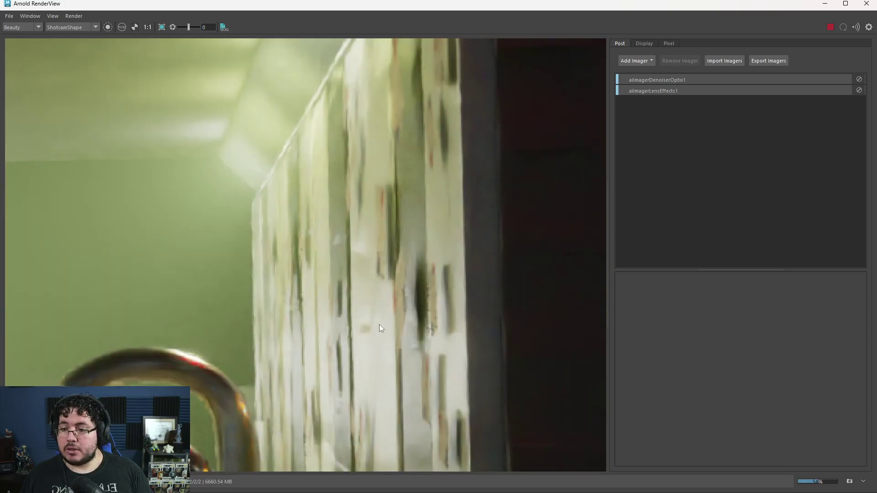
pyautogui.scroll(-5, 376, 301)
pyautogui.scroll(6, 371, 224)
pyautogui.scroll(-2, 361, 176)
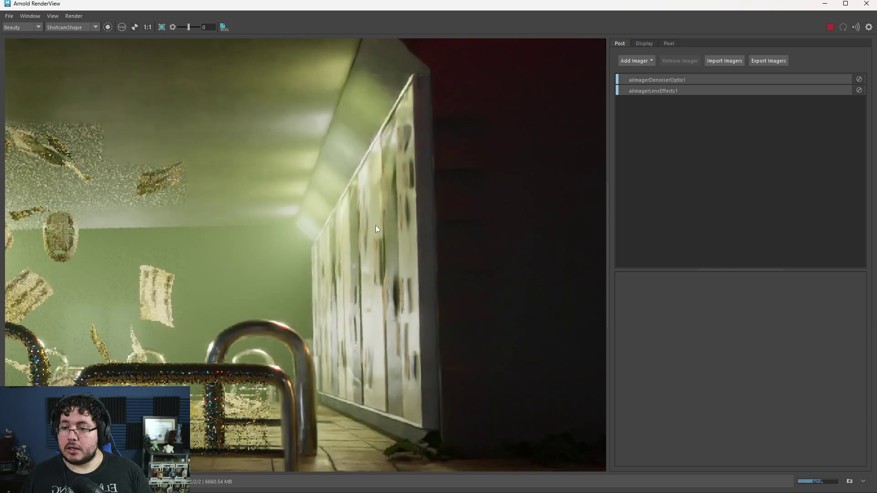
pyautogui.scroll(-5, 375, 229)
pyautogui.scroll(1, 396, 264)
pyautogui.scroll(-2, 301, 273)
pyautogui.scroll(3, 265, 282)
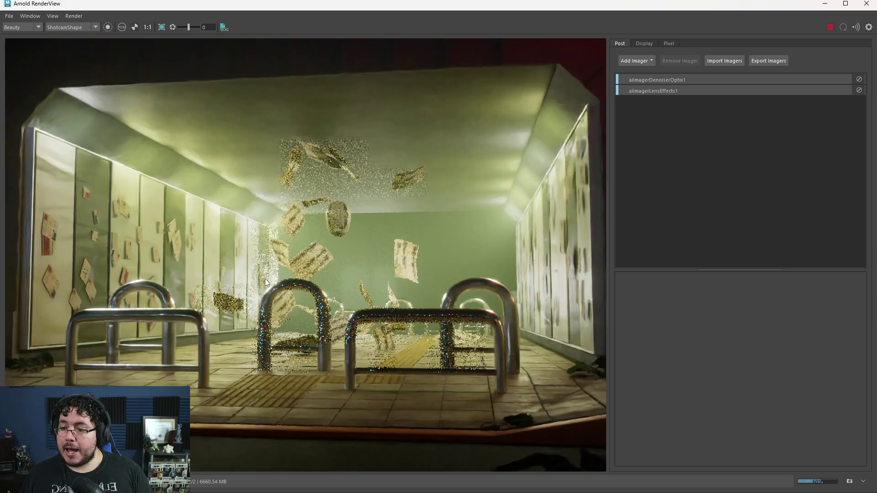
# - Examine the denoised render of the mask and floating papers close up, and review the overall tunnel composition
pyautogui.scroll(-4, 328, 252)
pyautogui.scroll(6, 361, 224)
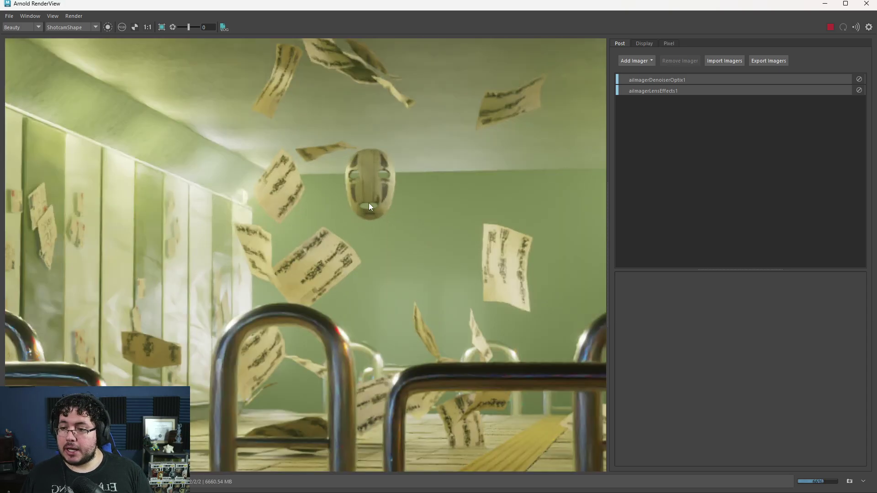
pyautogui.scroll(-4, 400, 240)
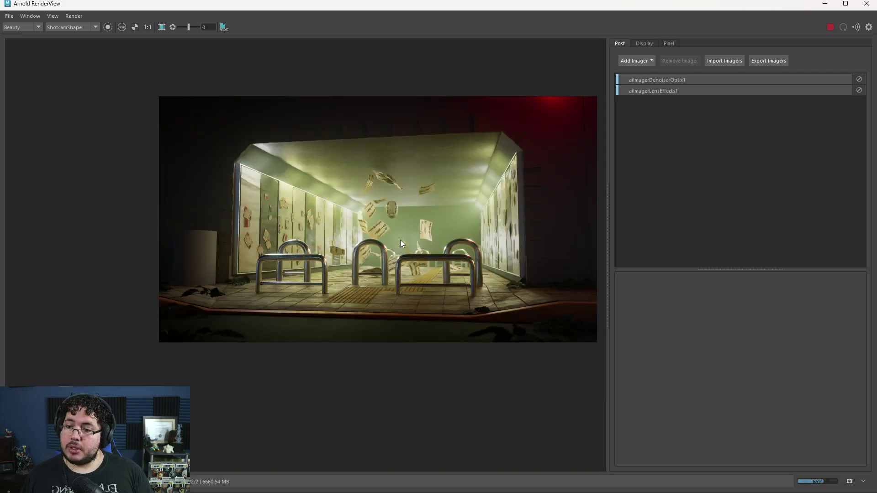
pyautogui.scroll(2, 400, 239)
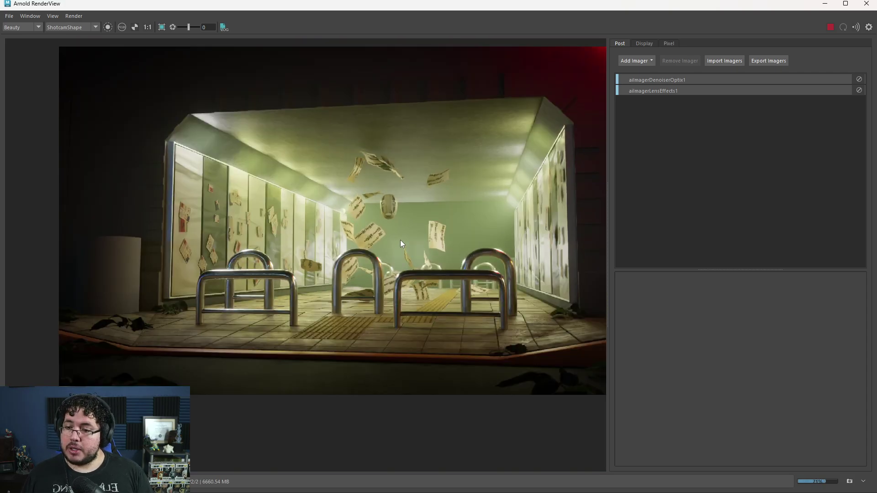
pyautogui.scroll(1, 400, 243)
pyautogui.scroll(2, 399, 247)
pyautogui.scroll(-4, 399, 248)
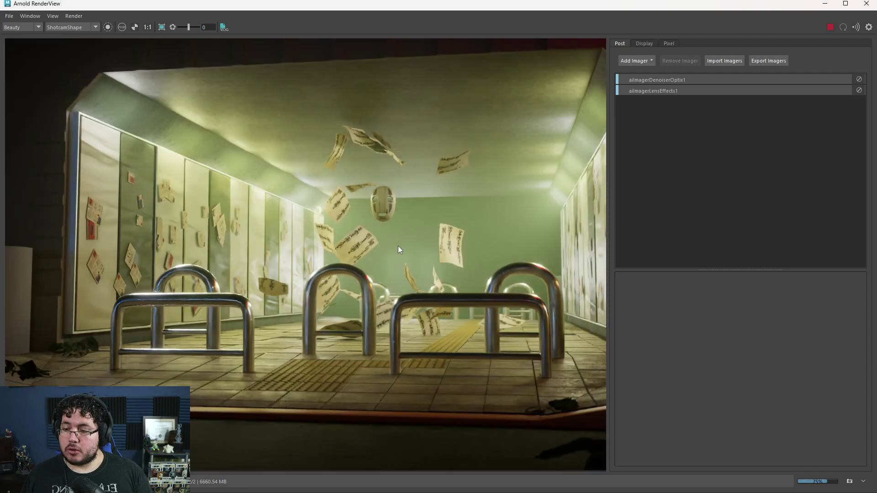
pyautogui.scroll(1, 399, 248)
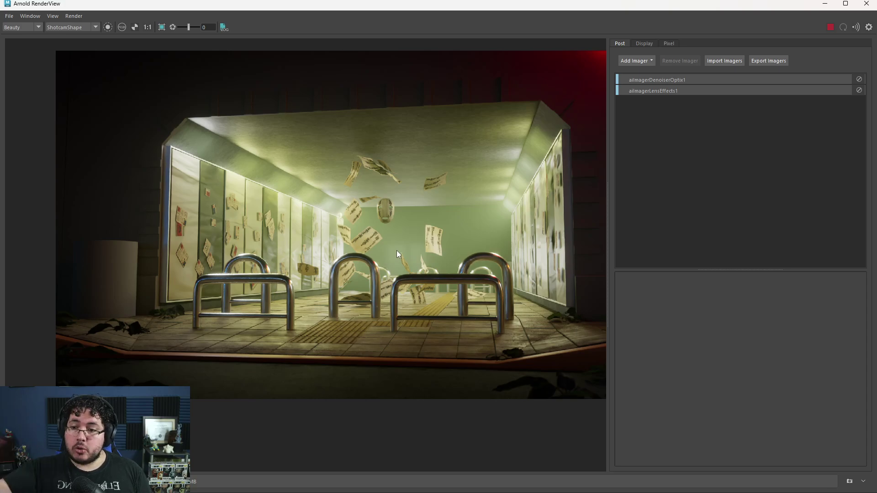
pyautogui.scroll(2, 396, 250)
# - Turn the MaskFogSetup_aiVolume fog volume's visibility back on in Maya and return to the Arnold RenderView
pyautogui.click(827, 4)
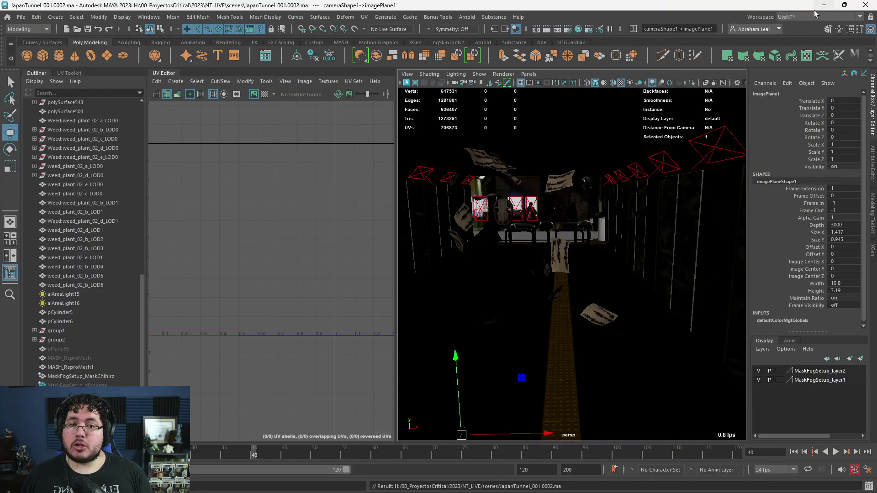
pyautogui.click(77, 385)
pyautogui.press('h')
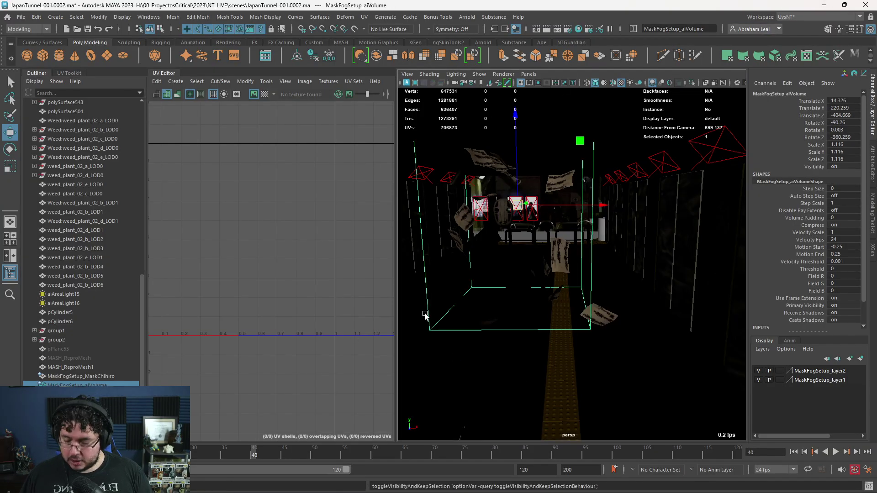
pyautogui.hotkey('alt', 'Tab')
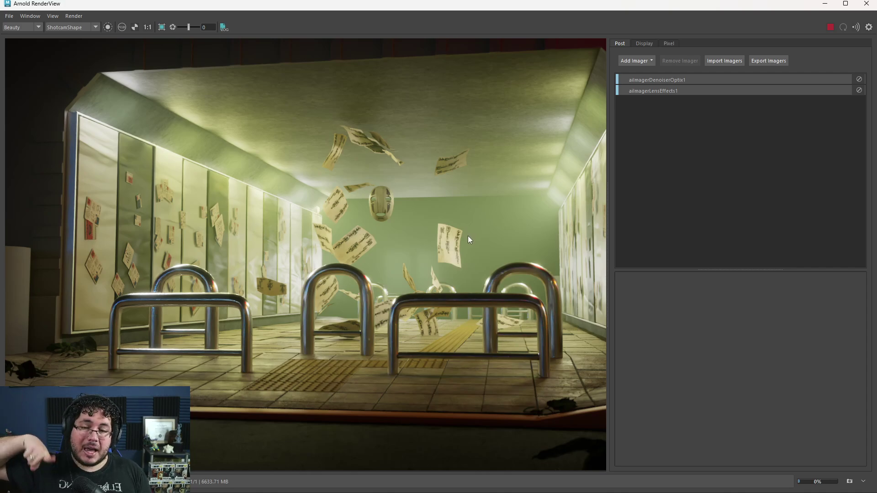
# - Switch to ZBrush and examine the two sculpted spheres PolySphere and PolySphere1 from different angles
pyautogui.hotkey('alt', 'Tab')
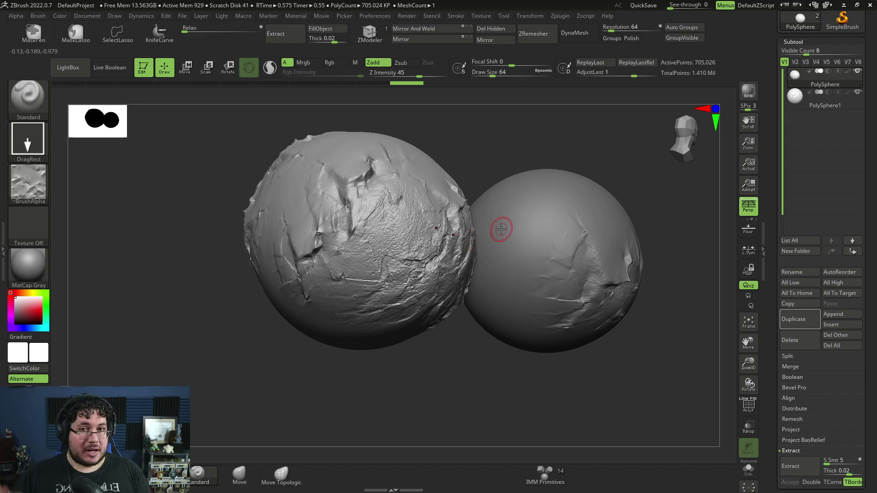
pyautogui.moveTo(555, 162); pyautogui.dragTo(544, 163)
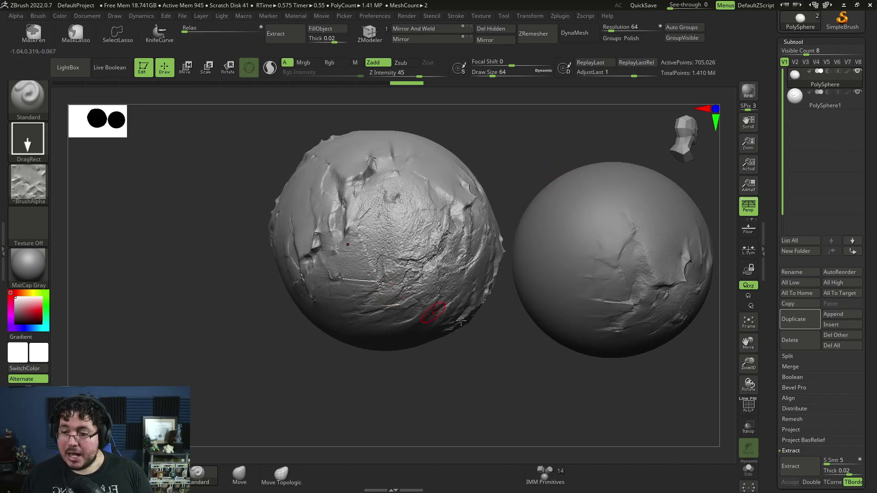
pyautogui.moveTo(462, 321); pyautogui.dragTo(520, 247)
pyautogui.keyDown('alt'); pyautogui.moveTo(561, 218); pyautogui.dragTo(440, 198); pyautogui.keyUp('alt')
pyautogui.keyDown('alt'); pyautogui.moveTo(507, 199); pyautogui.dragTo(512, 217); pyautogui.keyUp('alt')
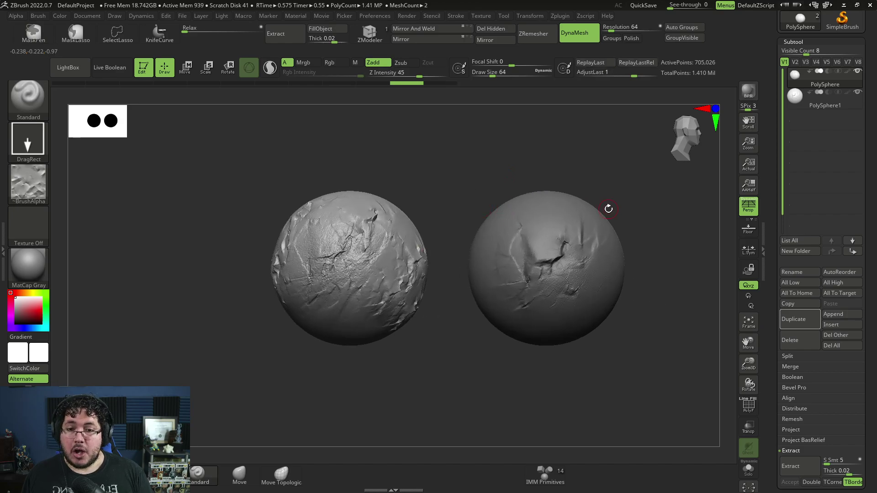